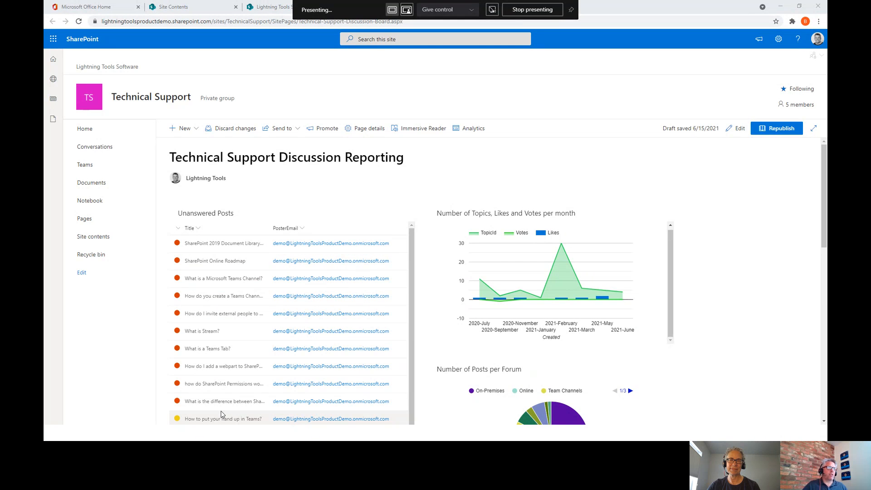
- Close the Office Home tab and go to the Lightning Conductor & Data Viewer page
scroll(229, 361, "down", 4)
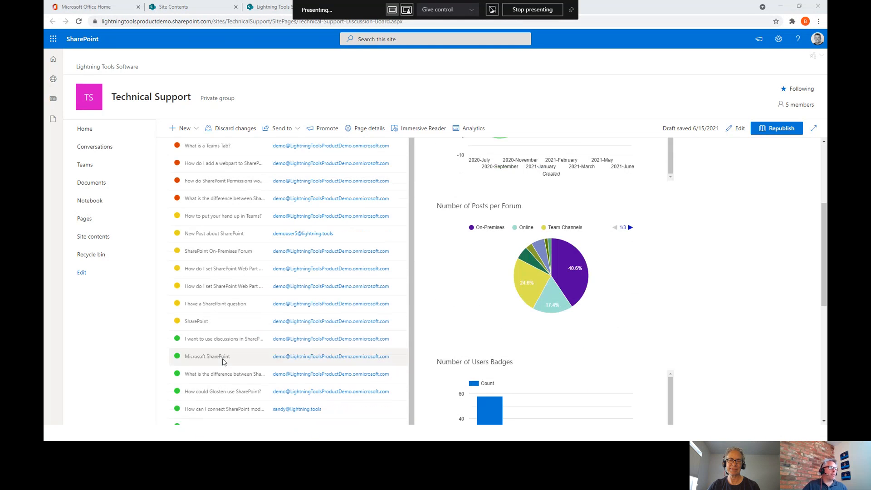
scroll(227, 336, "up", 6)
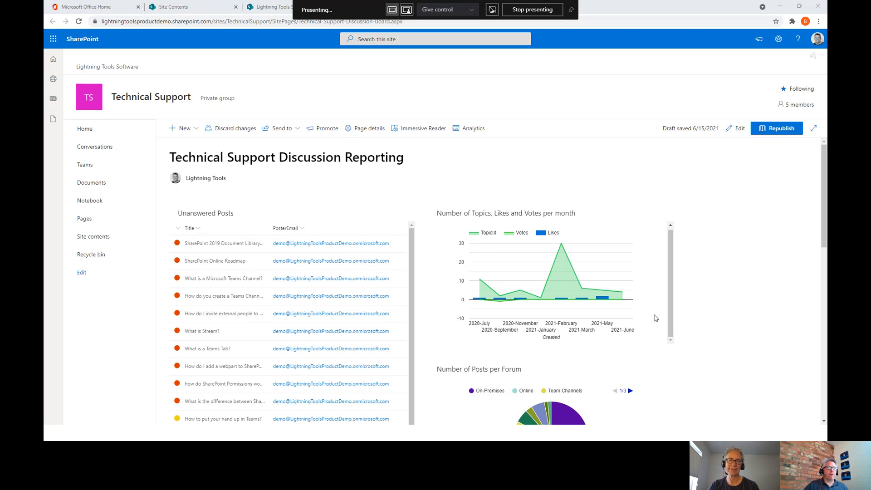
scroll(657, 359, "down", 3)
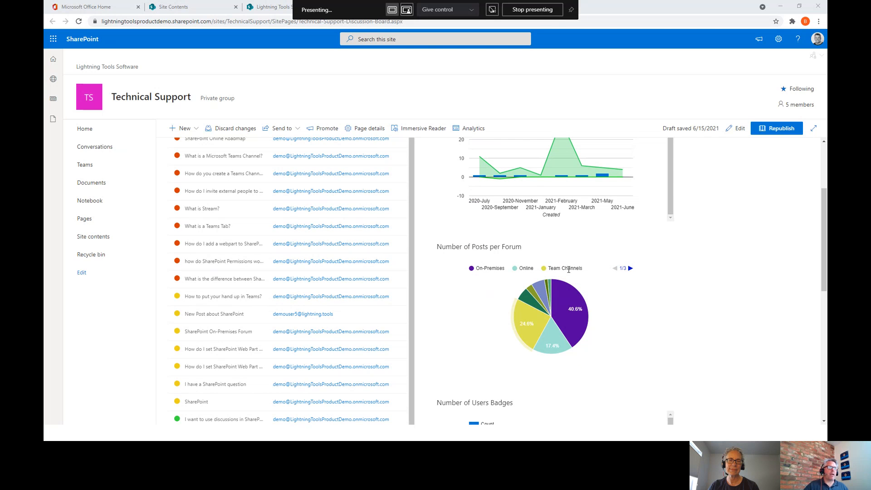
scroll(571, 270, "down", 3)
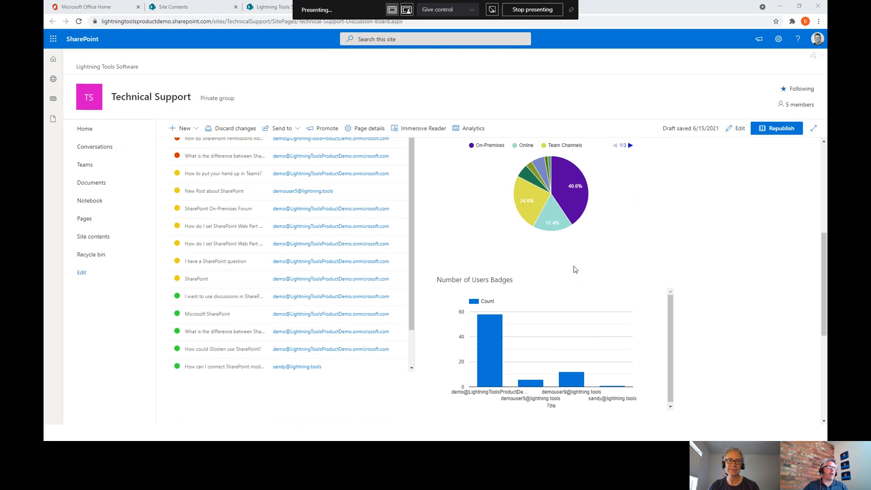
scroll(591, 268, "up", 6)
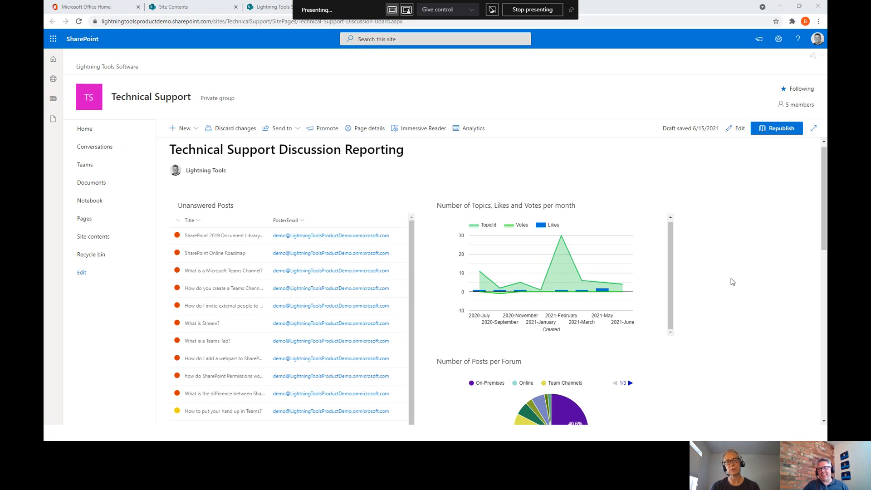
scroll(727, 287, "down", 1)
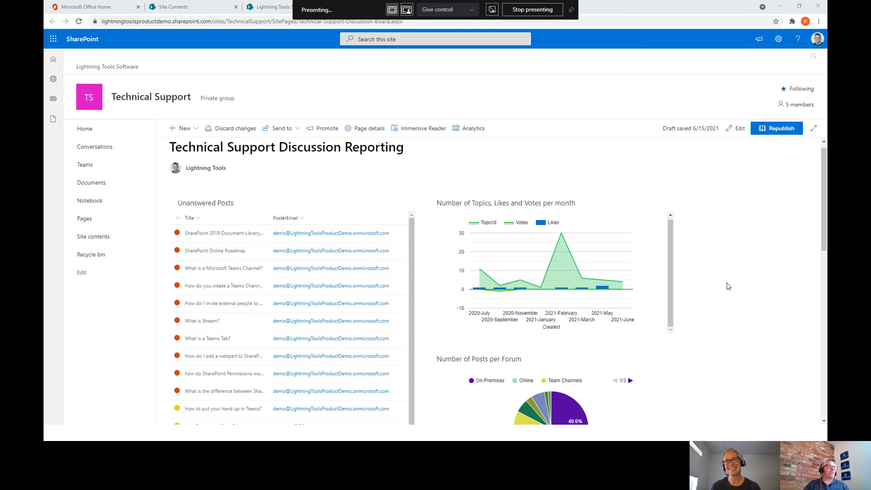
scroll(728, 290, "down", 2)
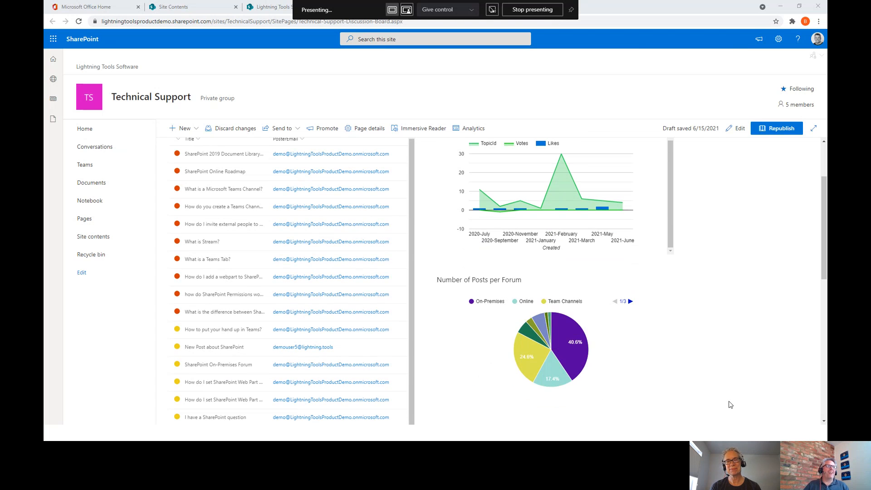
scroll(752, 347, "up", 2)
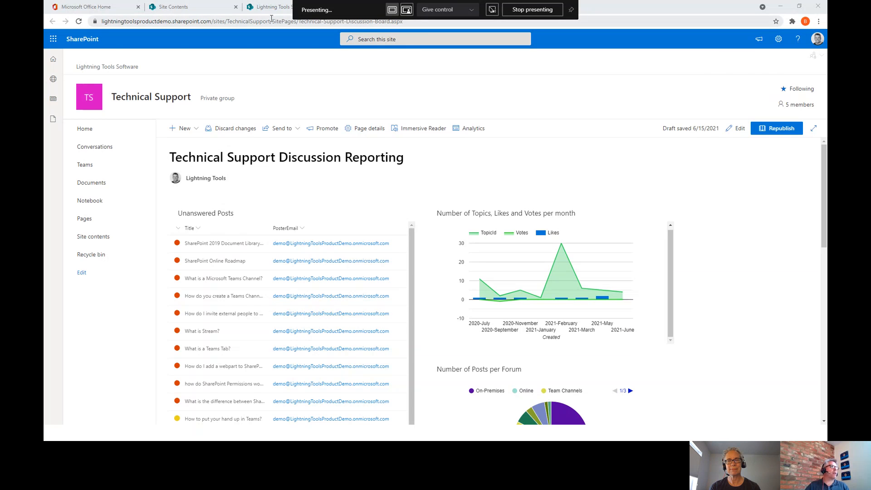
left_click(139, 7)
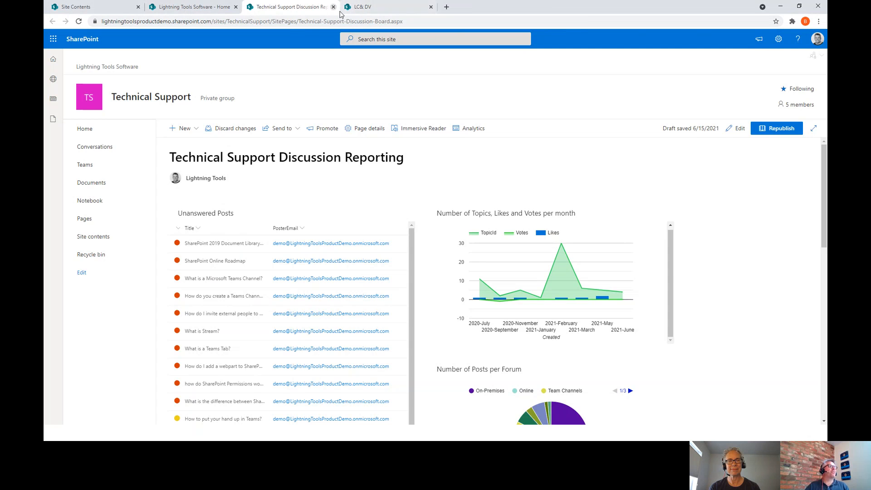
left_click(361, 8)
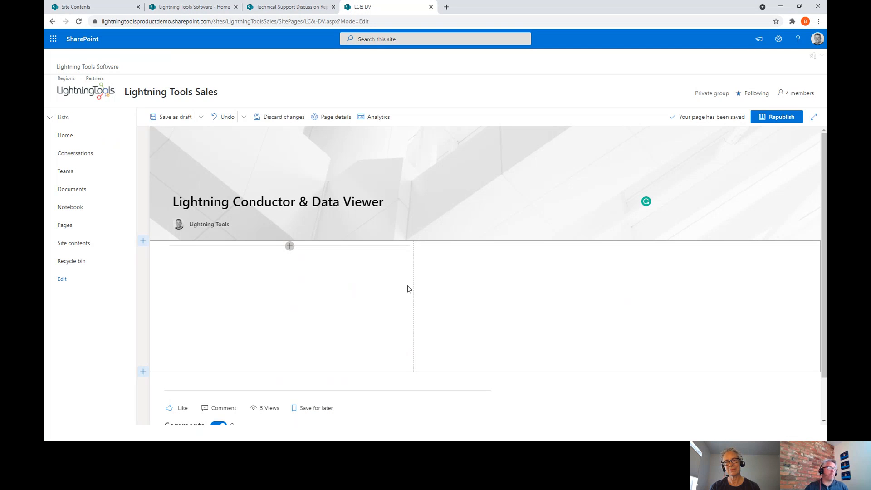
- Add a Lightning Data Viewer web part to column one and open its configuration
left_click(288, 246)
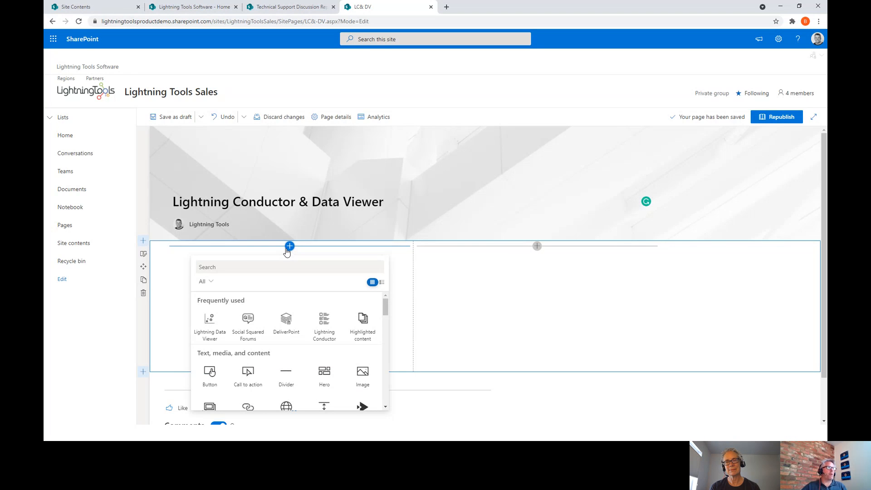
left_click(206, 327)
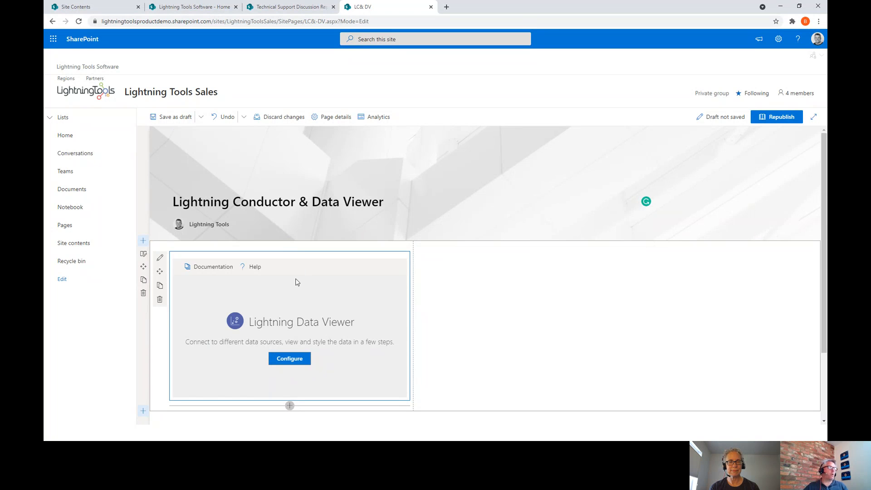
left_click(289, 358)
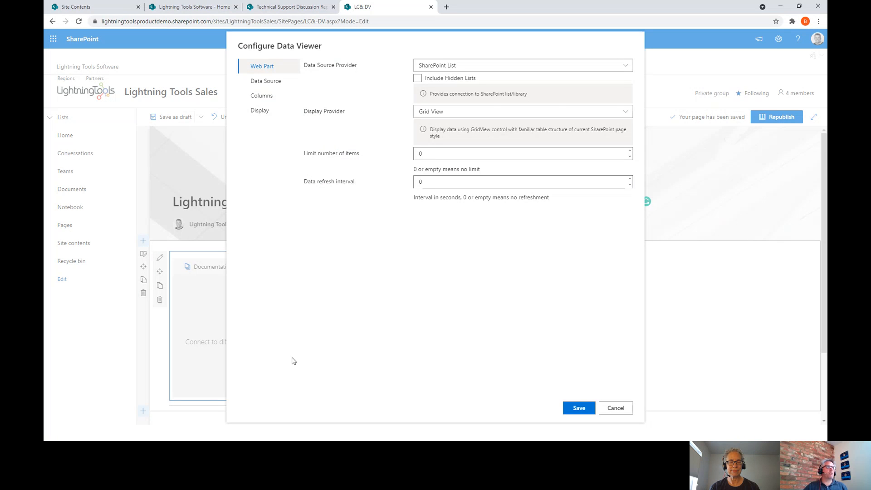
- List the Data Source Provider options in the Configure Data Viewer dialog
left_click(461, 68)
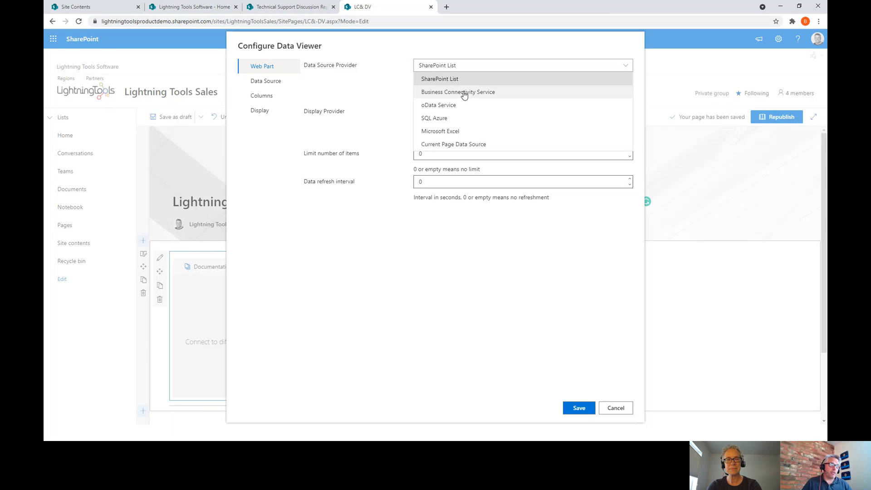
- Try SharePoint List as the data source, then switch the provider to Business Connectivity Service
left_click(471, 80)
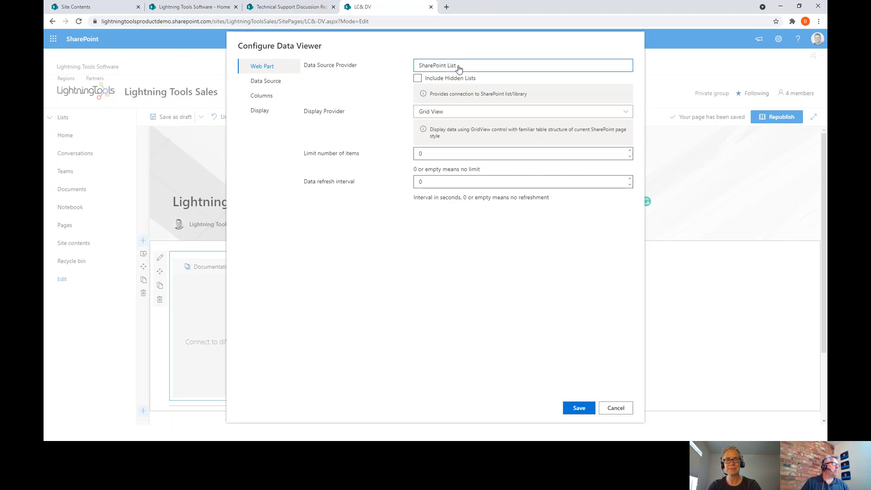
left_click(277, 84)
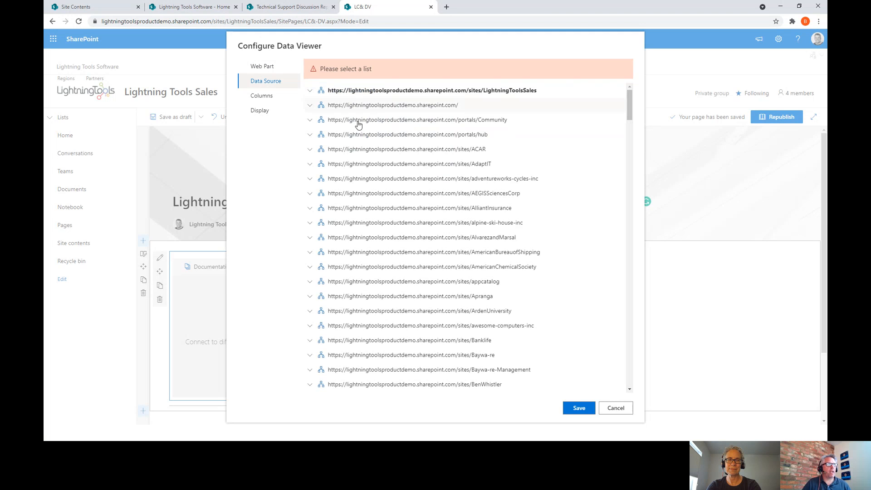
left_click(247, 69)
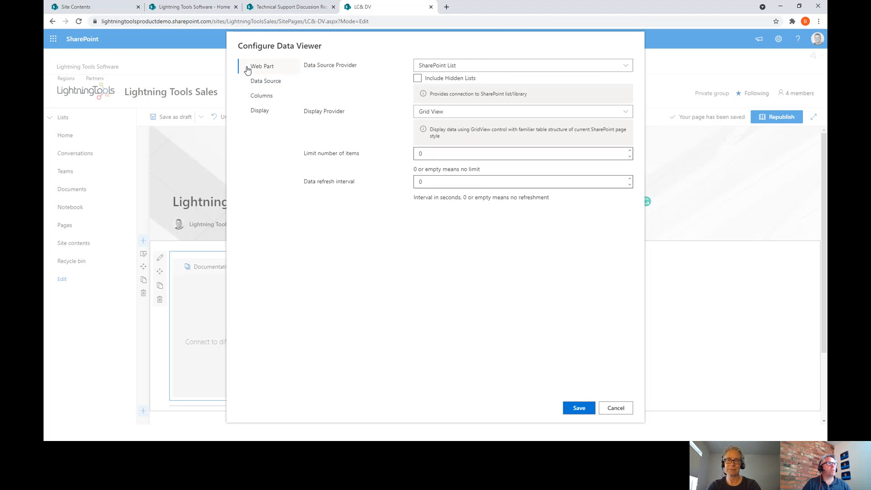
left_click(495, 67)
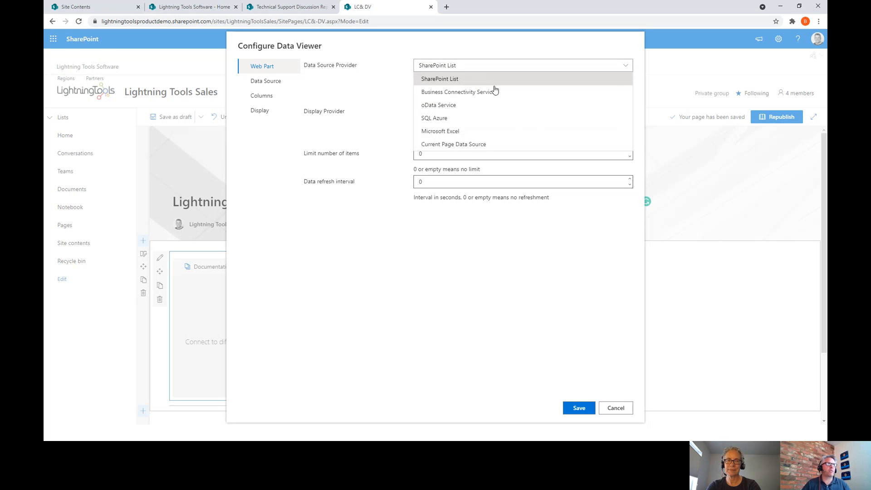
left_click(493, 91)
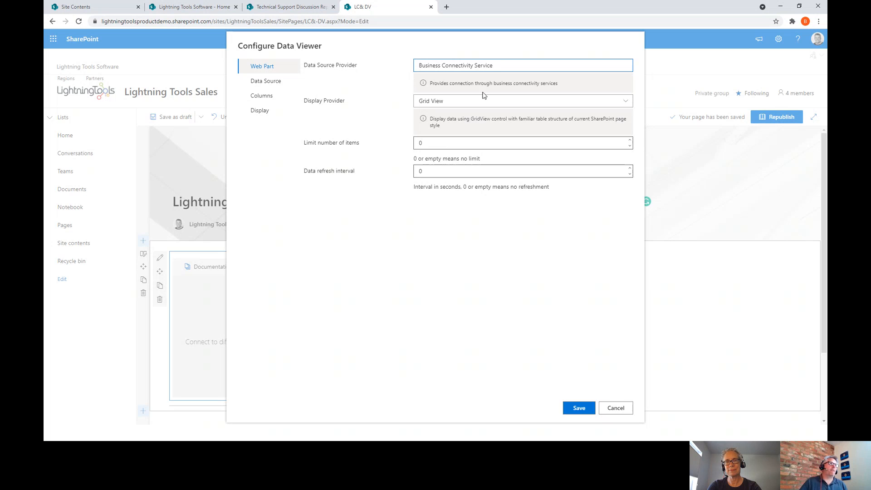
- Review the Business Connectivity Service connection fields, then change the provider to oData Service
left_click(468, 68)
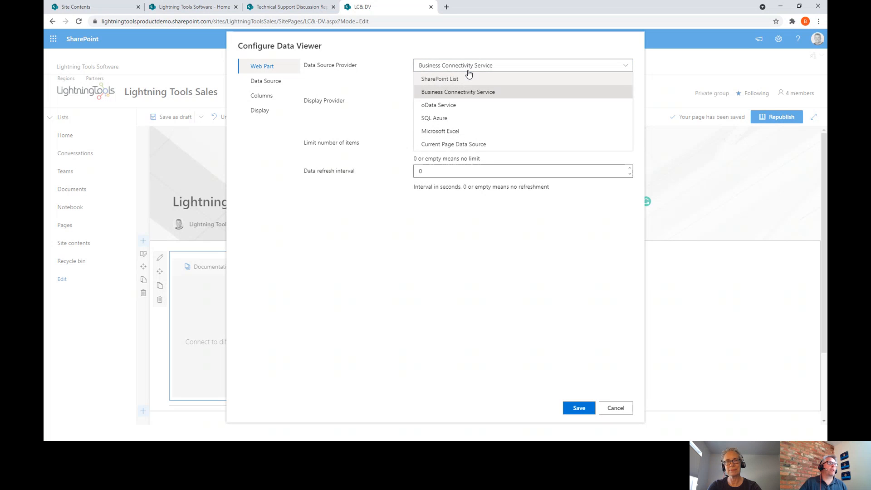
left_click(282, 87)
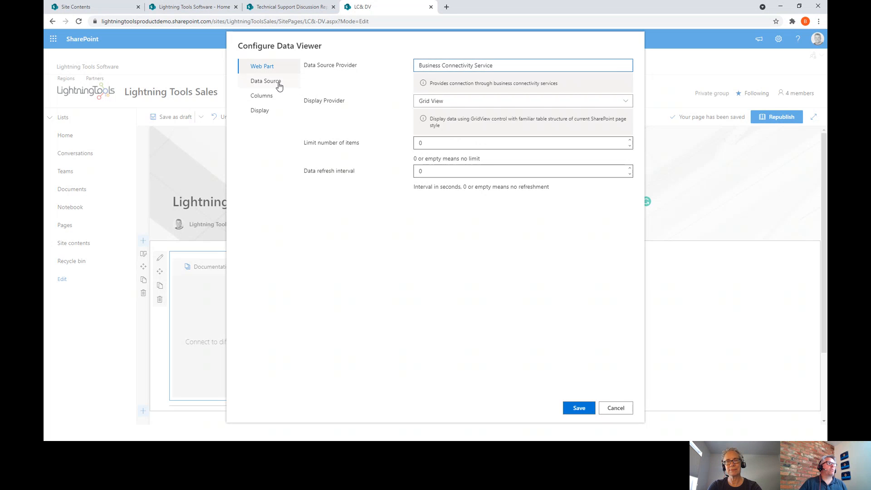
left_click(266, 80)
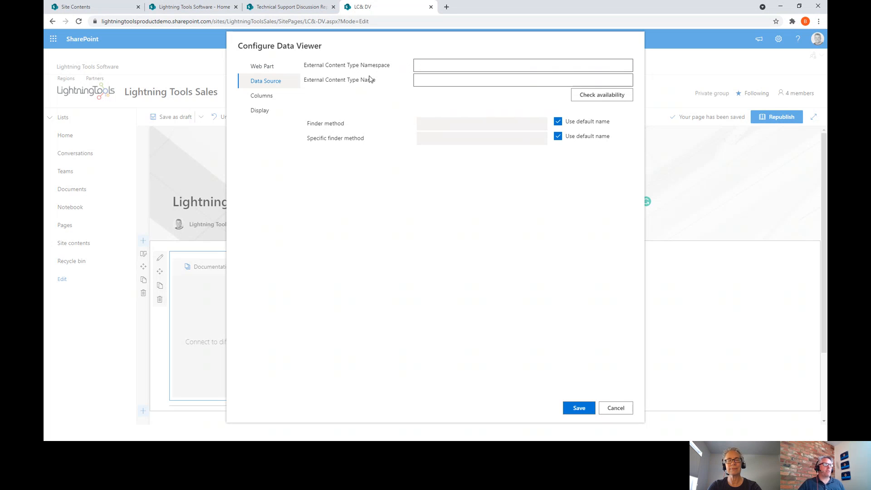
left_click(269, 68)
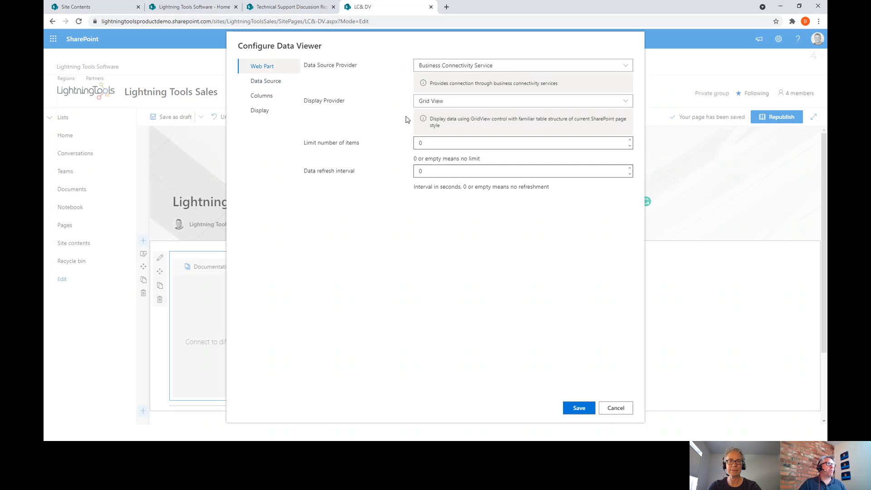
left_click(494, 65)
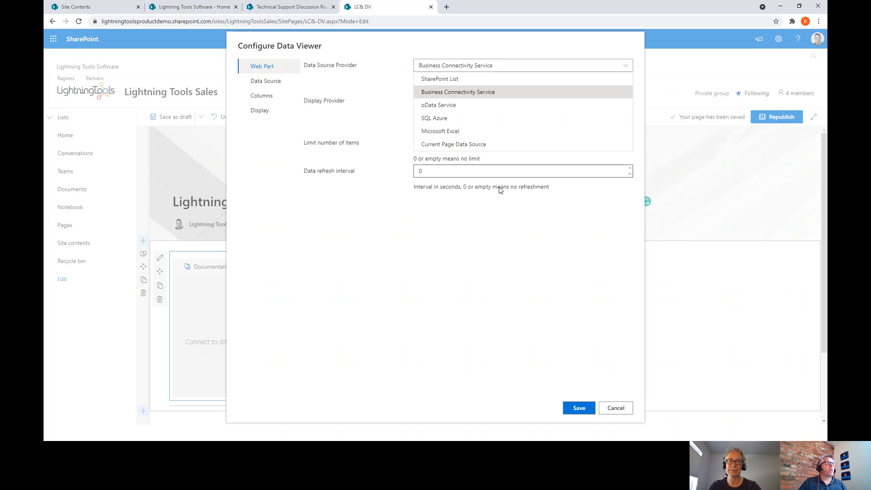
left_click(465, 114)
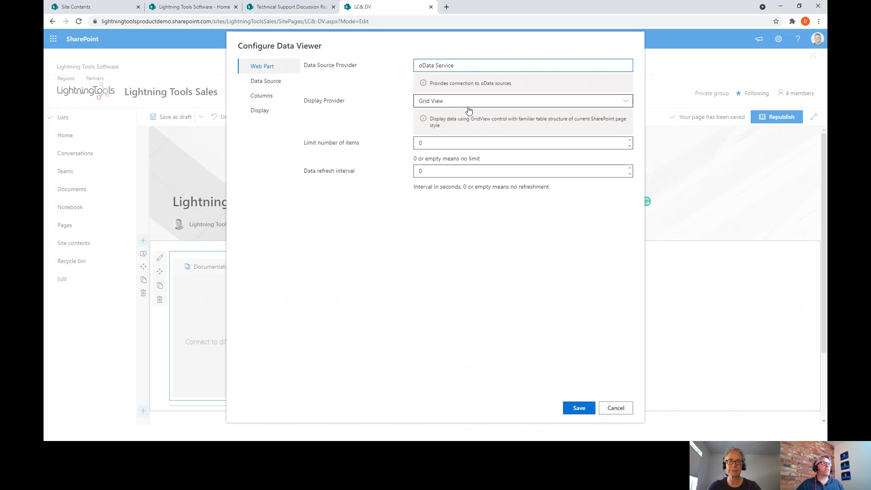
- Keep Grid View as the display provider and paste the Northwind oData service URL
left_click(437, 105)
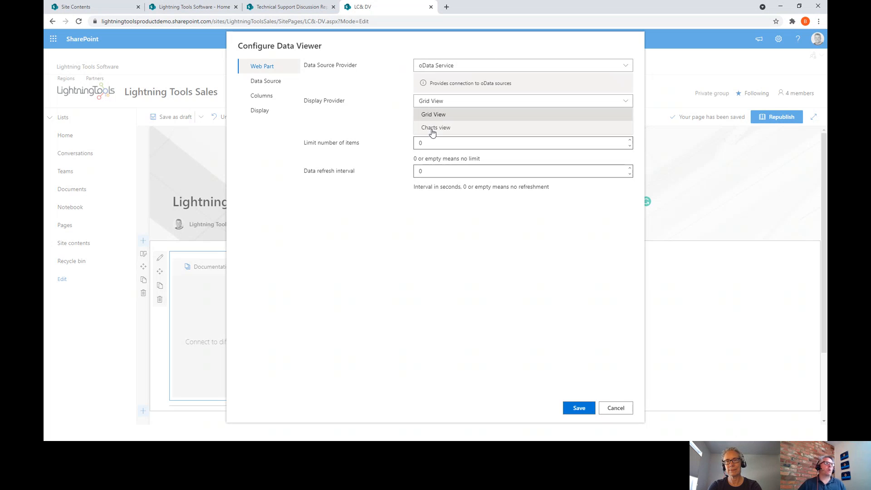
left_click(462, 112)
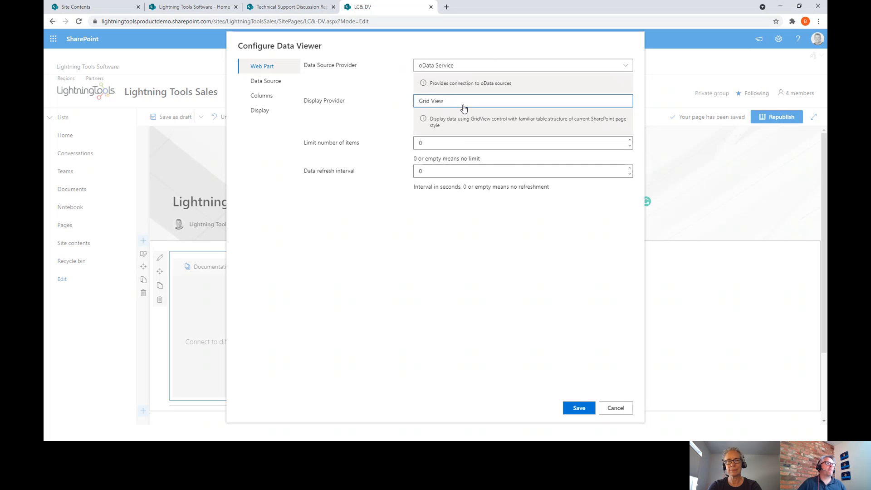
left_click(274, 81)
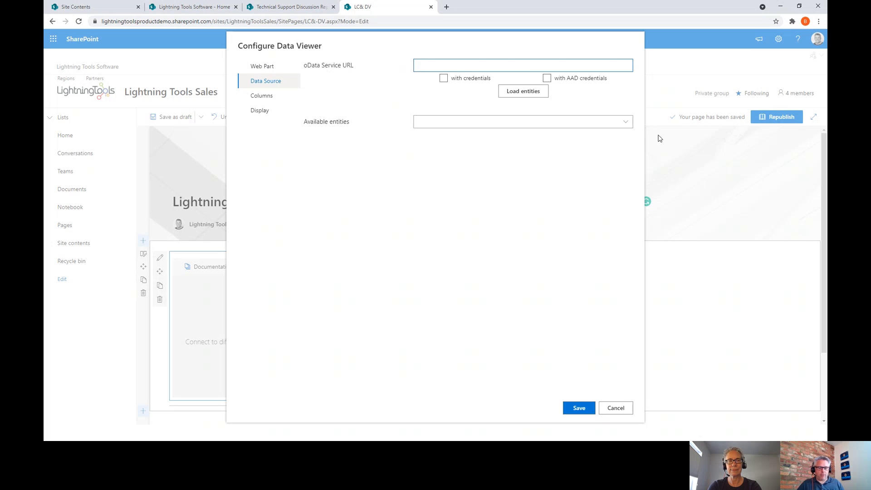
type("https://services.odata.org/V3/Northwind/Northwind.svc/")
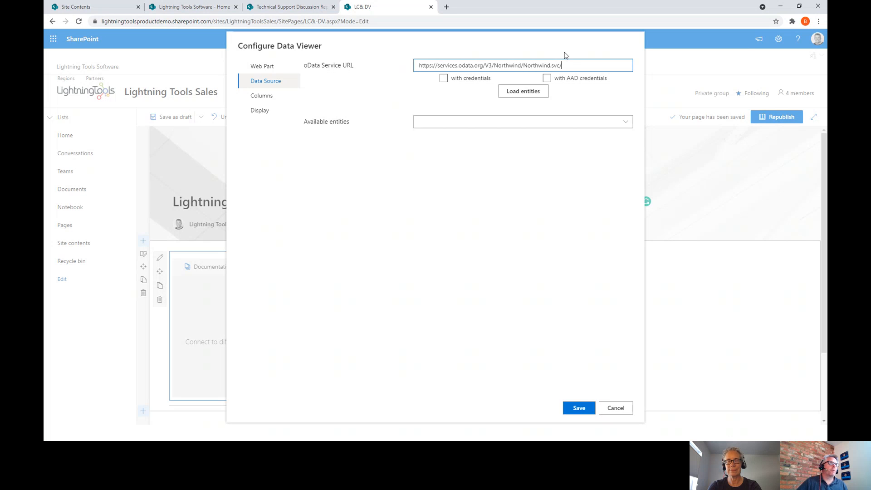
- Load the OData entities and browse the Available entities list
left_click(522, 93)
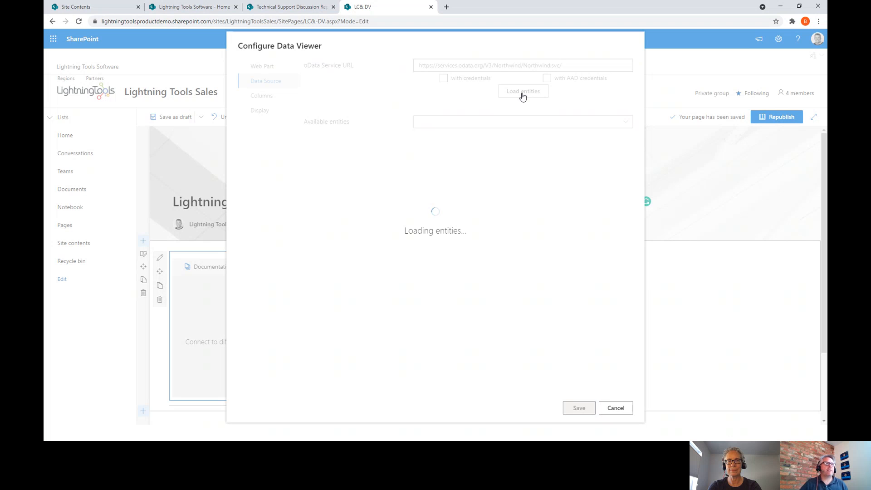
left_click(527, 121)
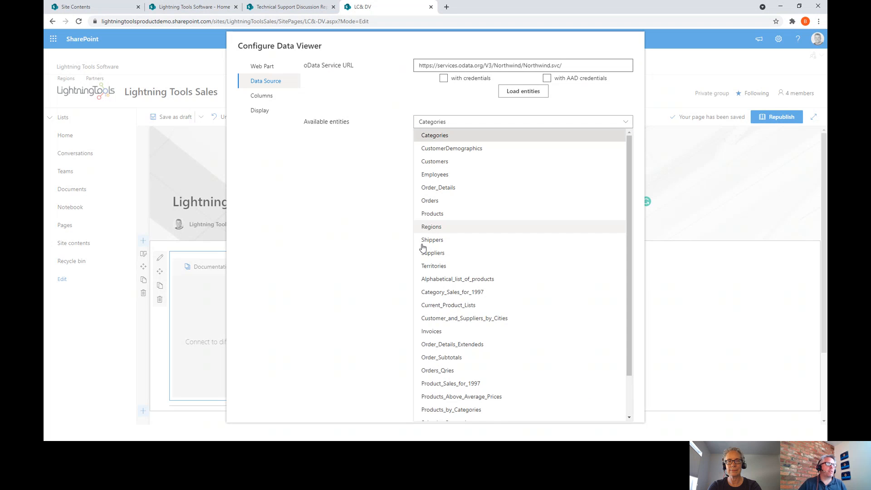
scroll(487, 413, "down", 1)
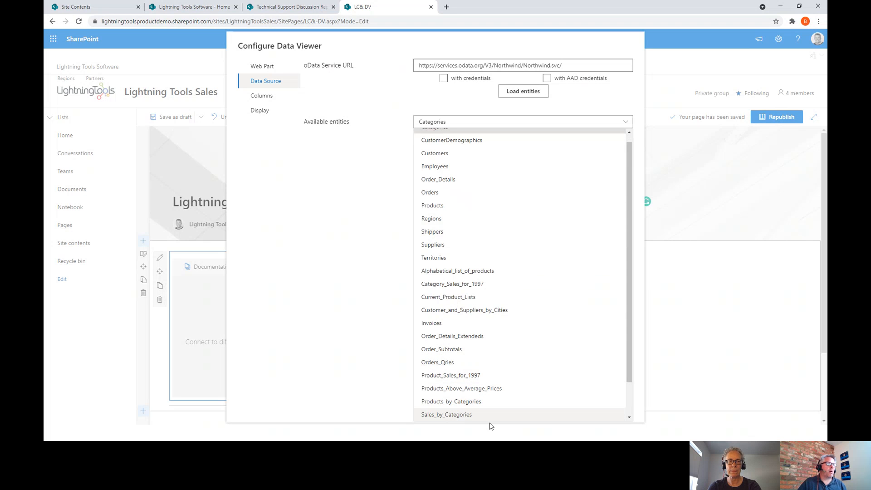
scroll(499, 420, "down", 2)
scroll(510, 379, "down", 1)
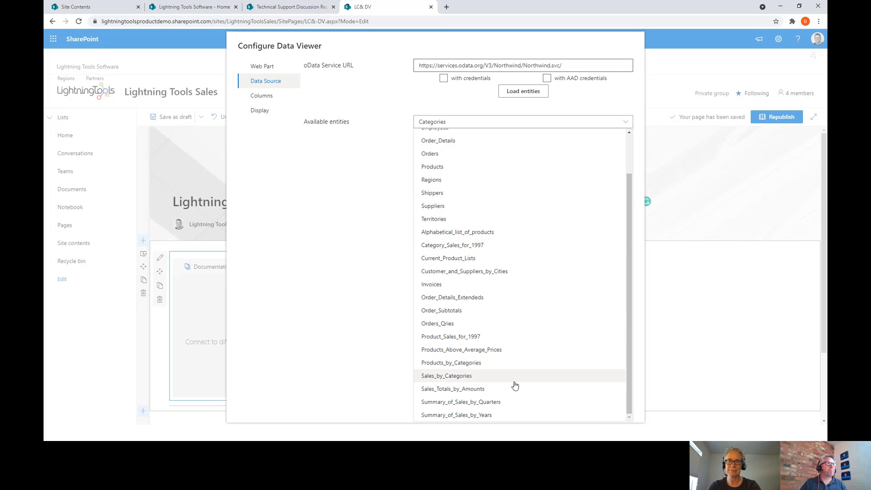
scroll(515, 384, "up", 2)
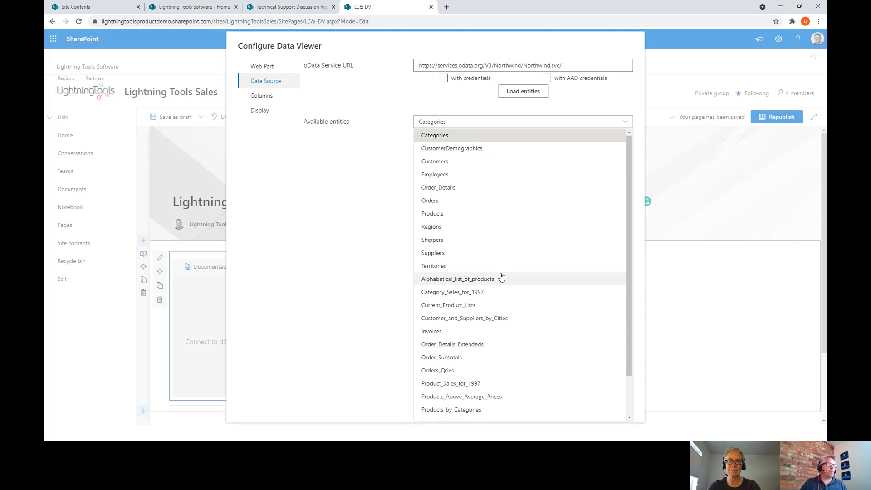
- Use the Products entity and show ProductName, UnitPrice, UnitsInStock, UnitsOnOrder and Discontinued columns
left_click(443, 213)
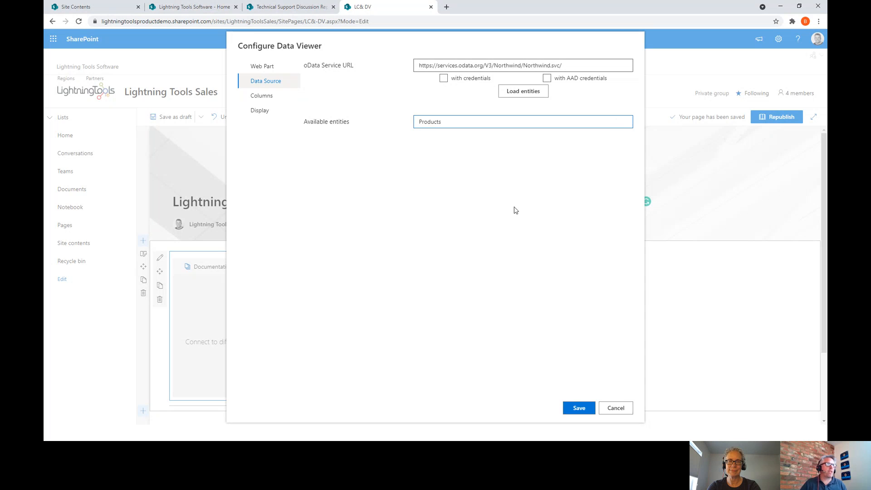
left_click(282, 96)
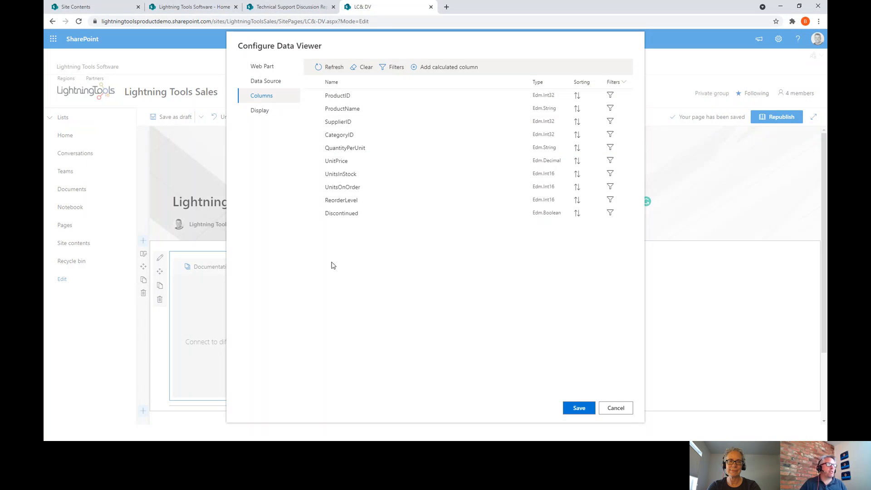
left_click(312, 110)
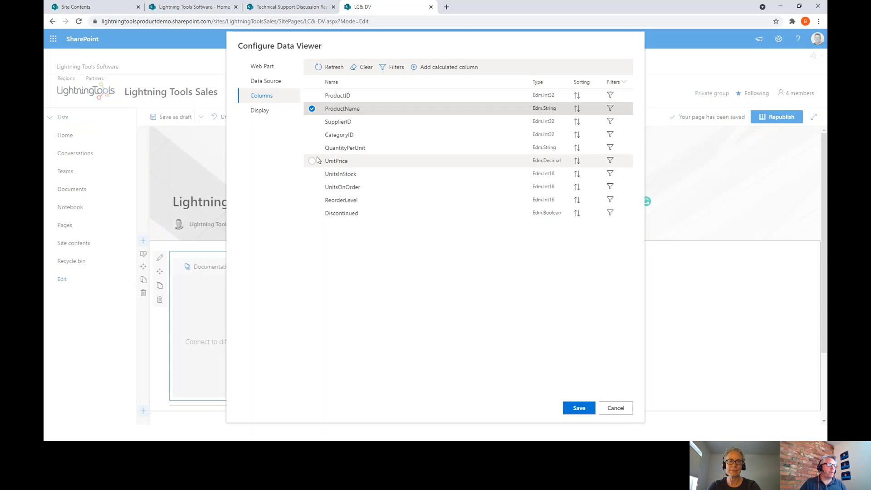
left_click(312, 174)
left_click(312, 161)
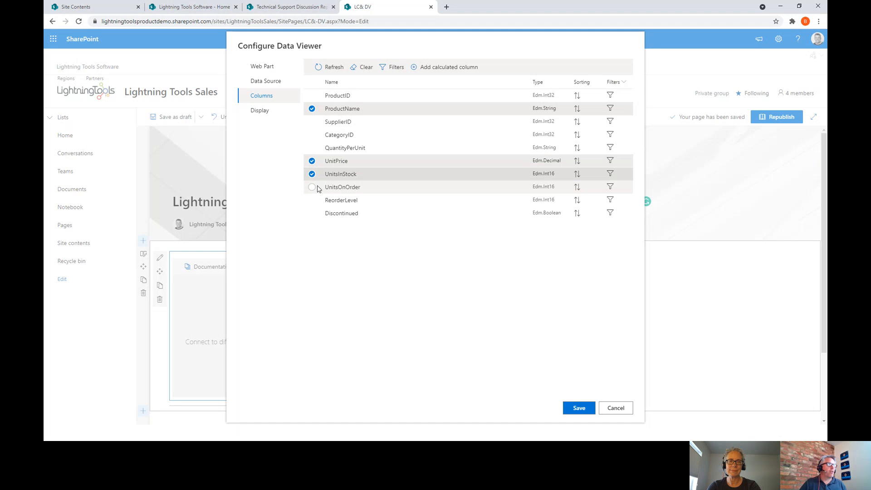
left_click(313, 188)
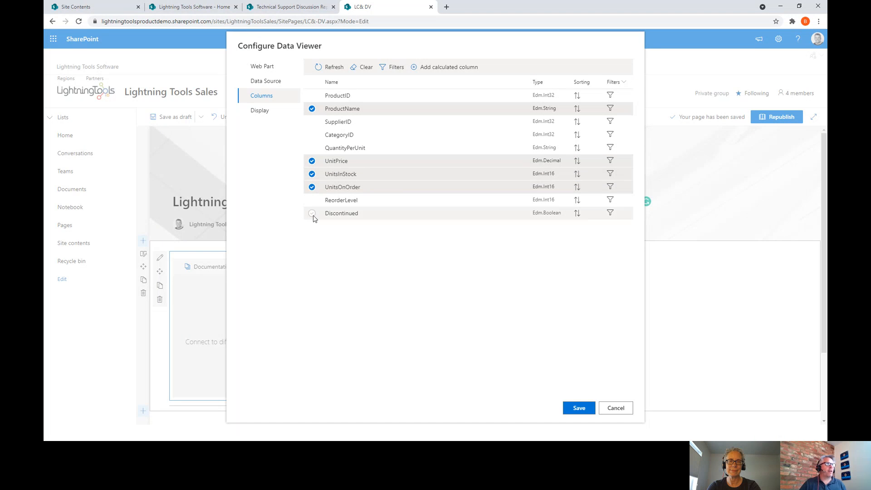
left_click(312, 213)
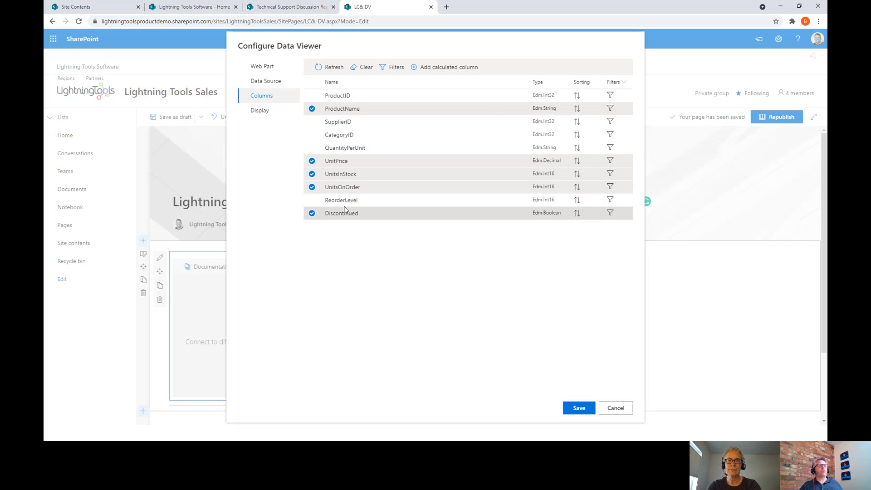
left_click(448, 68)
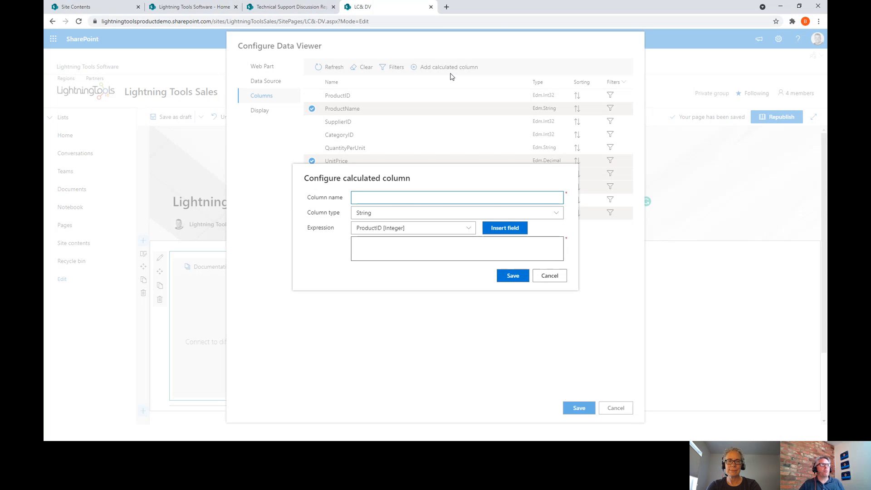
- Create a calculated column 'Tax' of type Double with expression [UnitPrice]*.2
type("T")
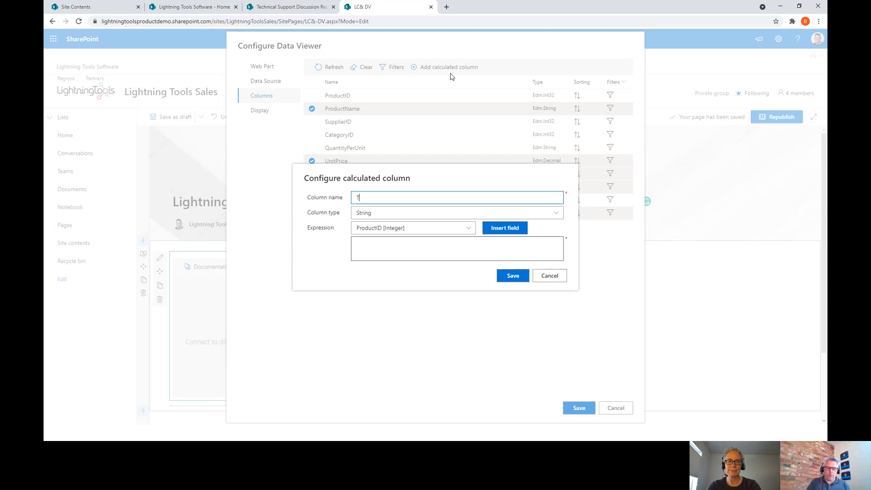
type("ax")
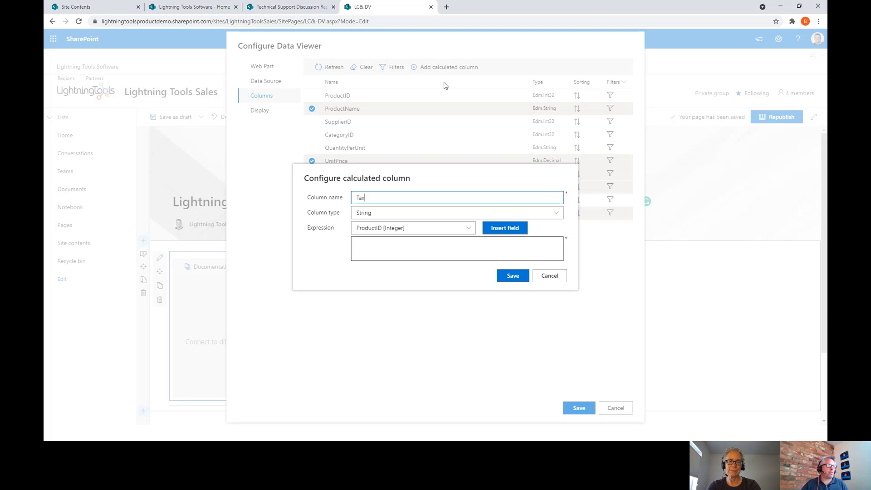
left_click(410, 212)
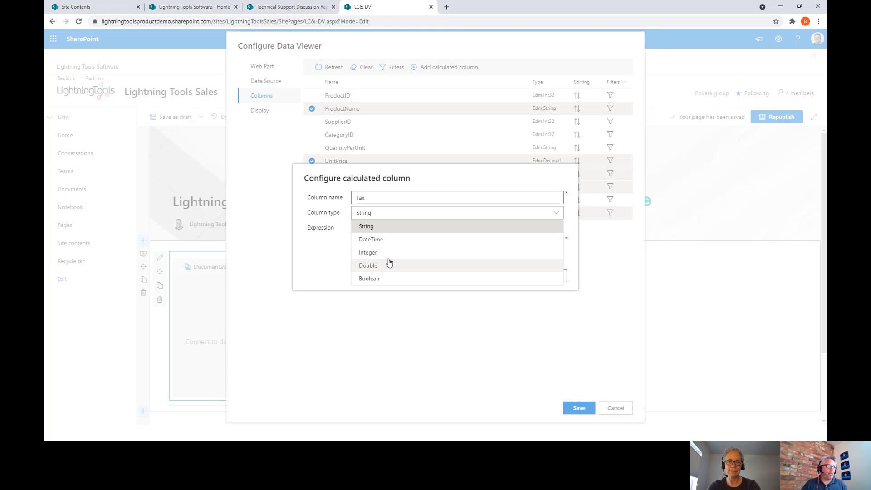
left_click(368, 266)
left_click(411, 231)
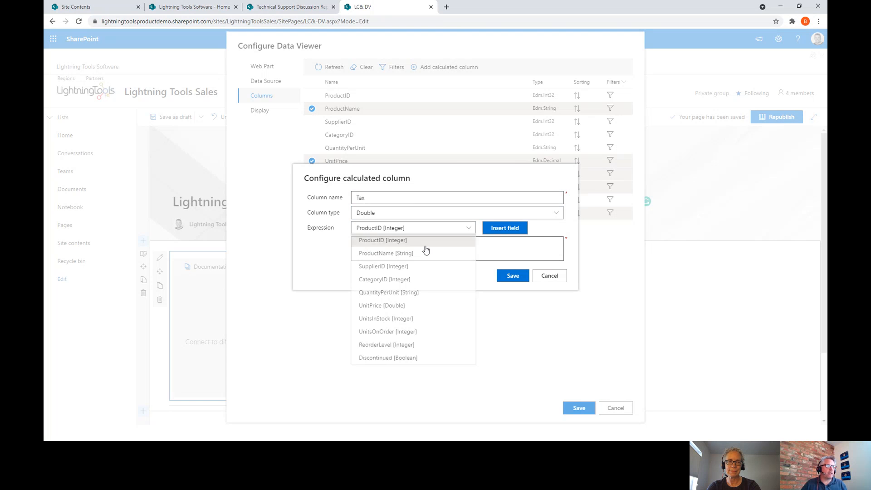
left_click(381, 306)
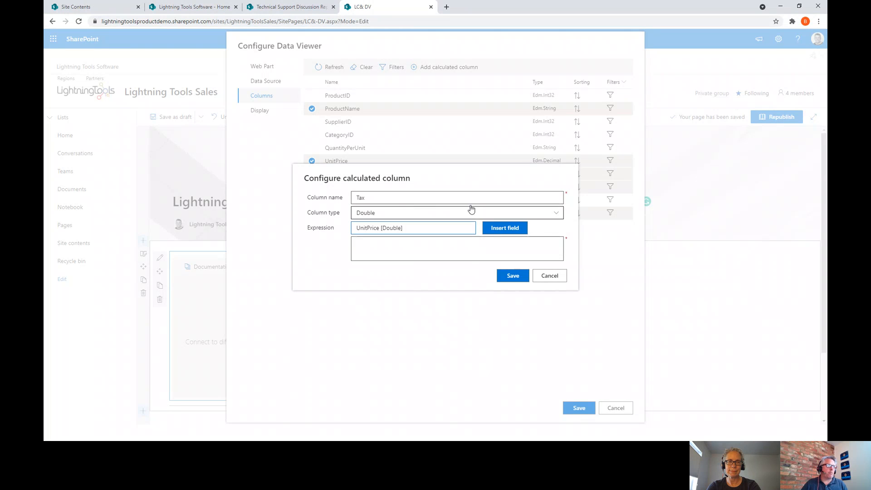
left_click(504, 228)
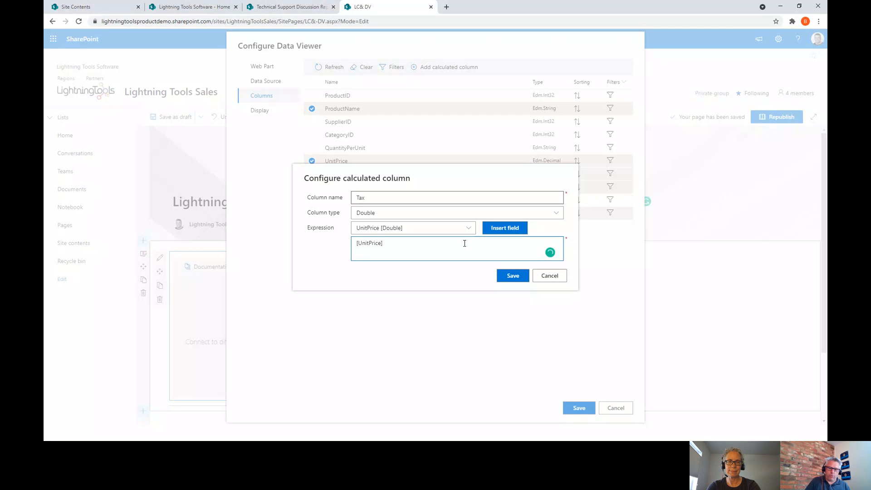
type("*")
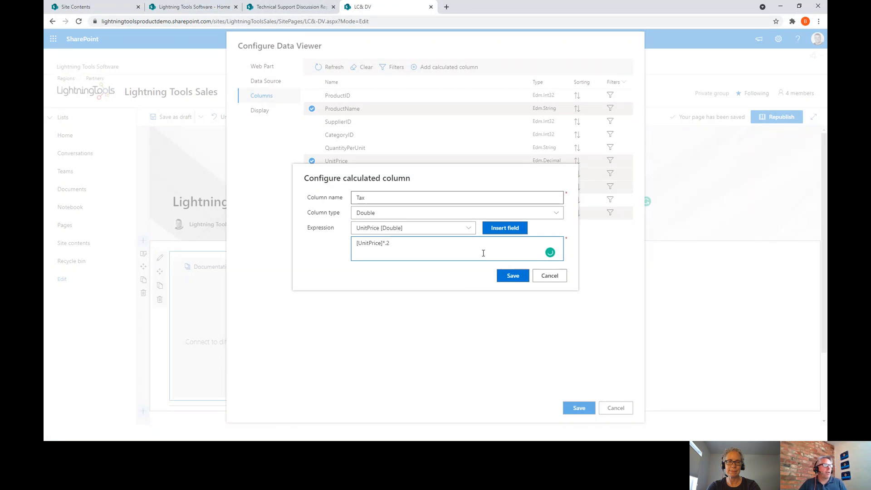
type(".2")
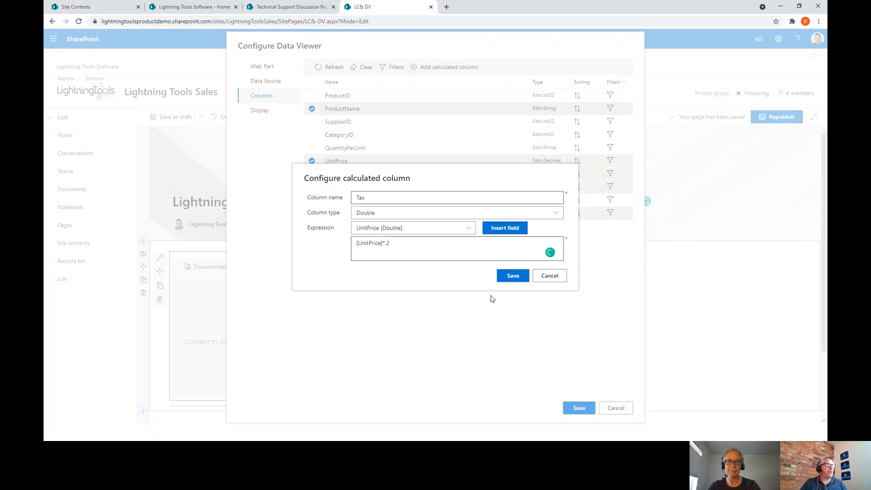
left_click(506, 276)
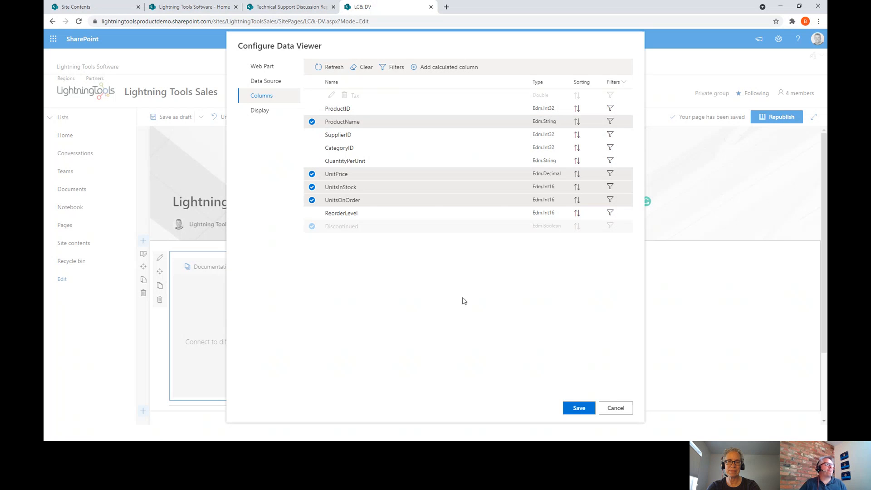
- Display the Tax column and position it directly below UnitPrice
left_click(310, 97)
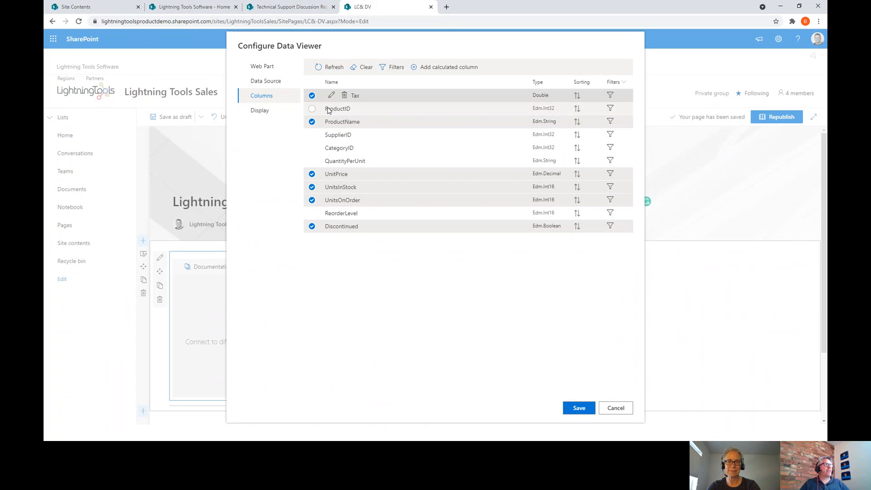
left_click_drag(388, 97, 388, 189)
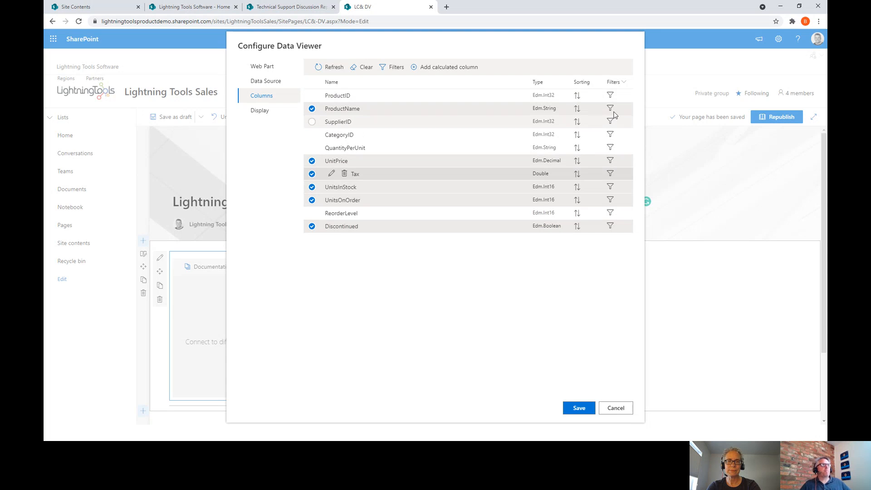
left_click(264, 111)
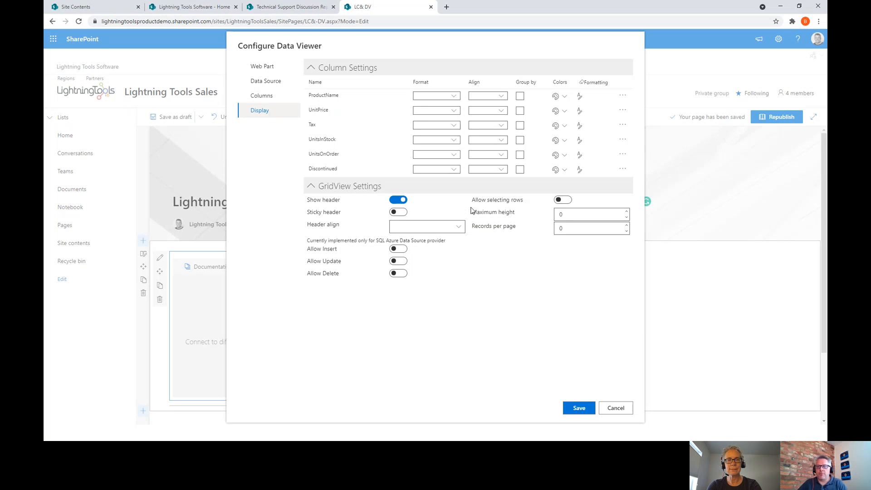
- Format UnitPrice and Tax as Currency, leaving UnitsInStock unformatted
left_click(453, 145)
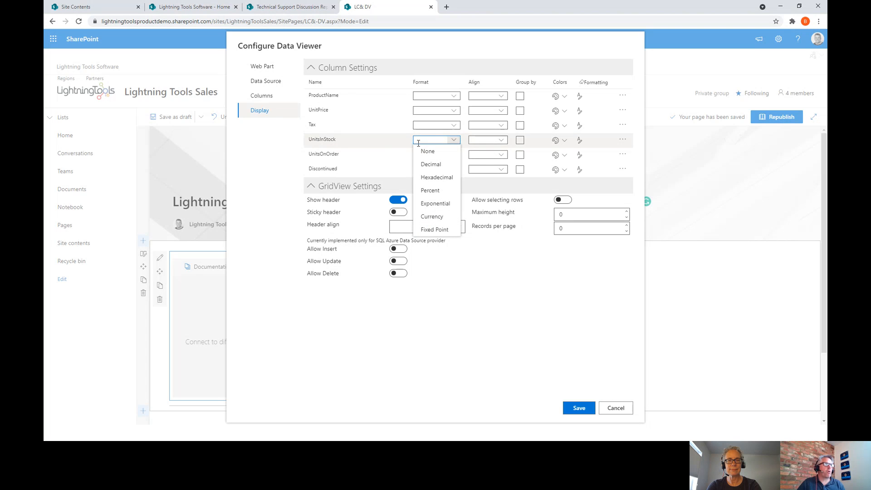
left_click(431, 217)
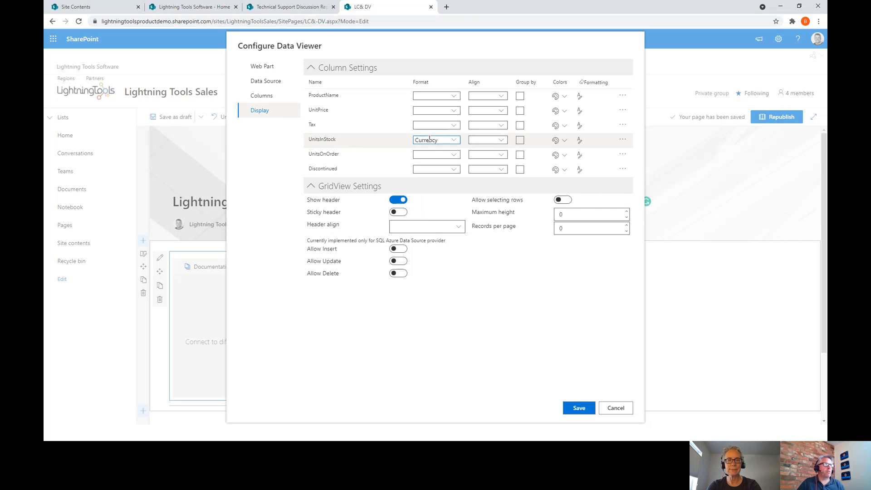
left_click(455, 141)
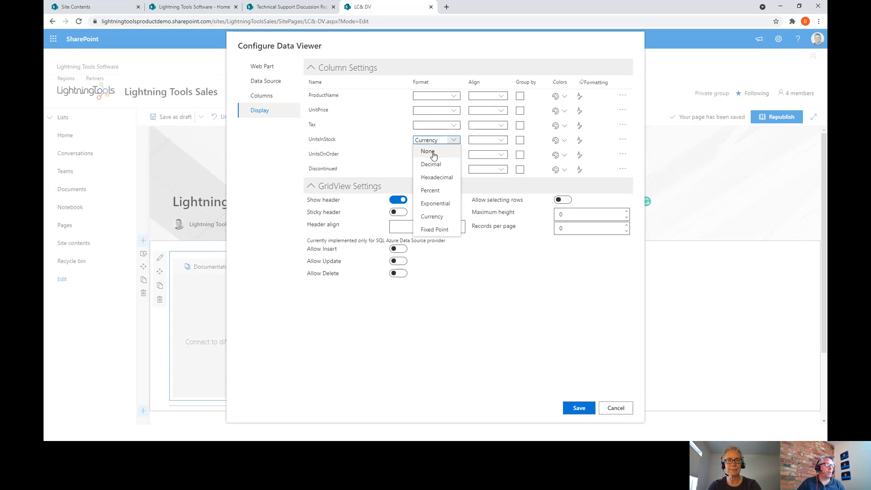
left_click(443, 140)
left_click(449, 124)
left_click(433, 175)
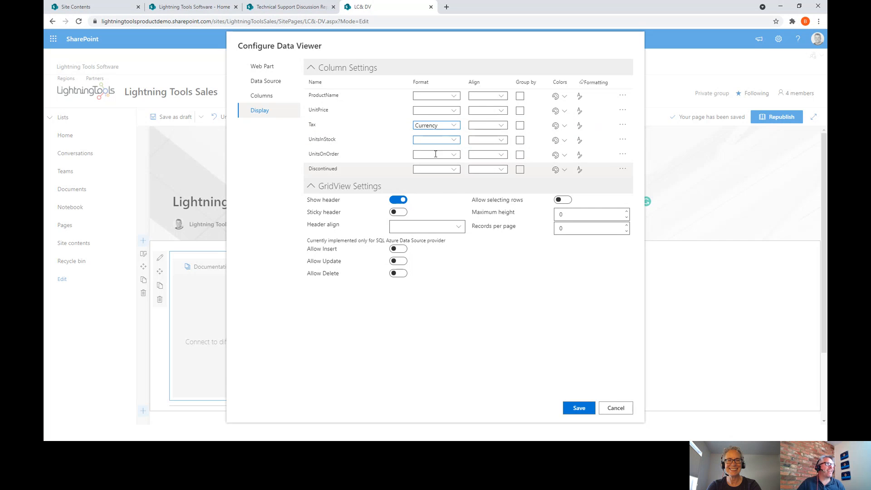
left_click(451, 110)
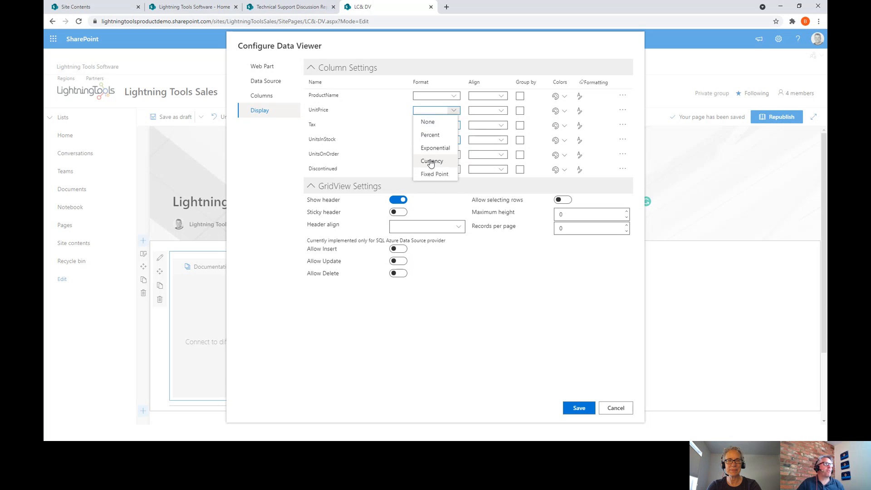
left_click(429, 162)
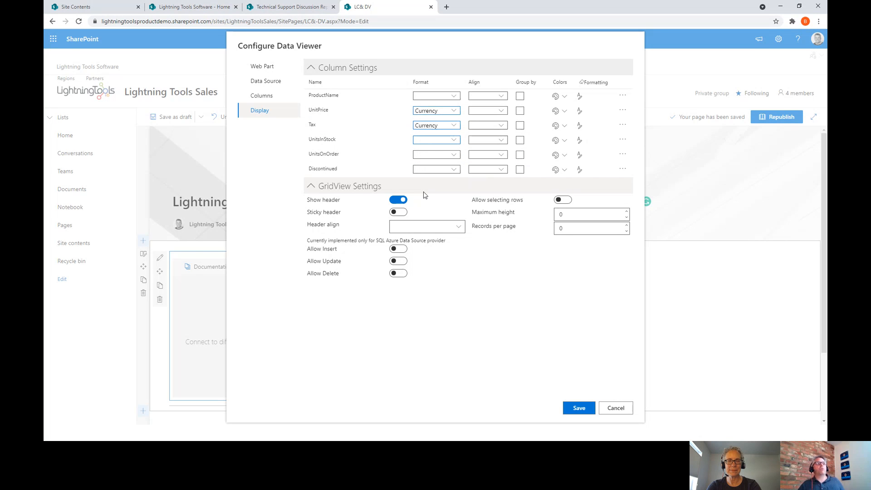
left_click(622, 110)
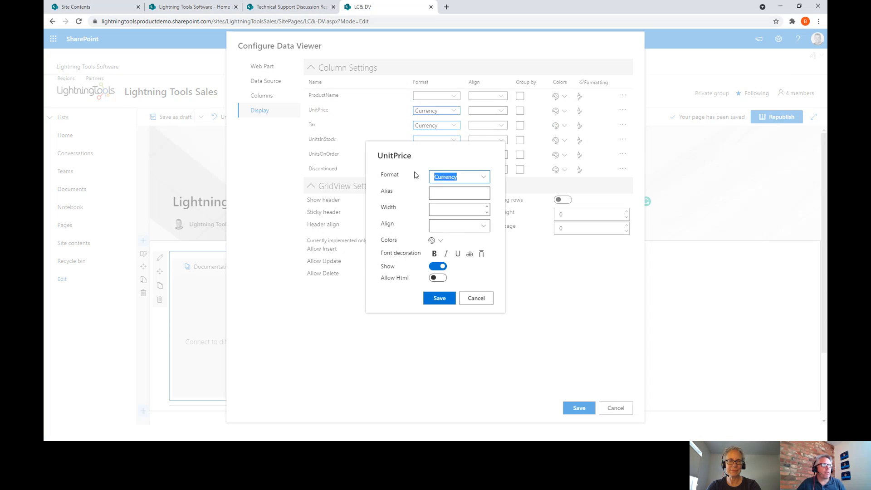
left_click(481, 300)
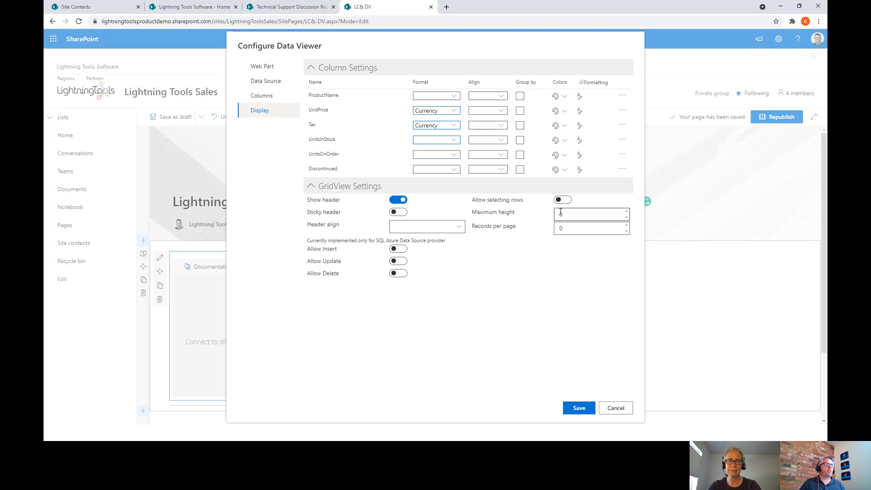
- Save the Data Viewer and remove the existing condition from UnitsInStock's formatting
left_click(581, 409)
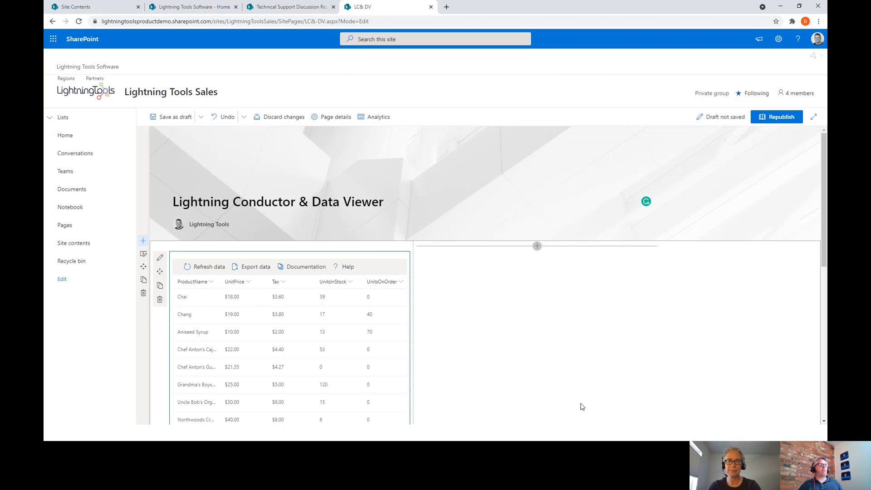
scroll(302, 365, "down", 3)
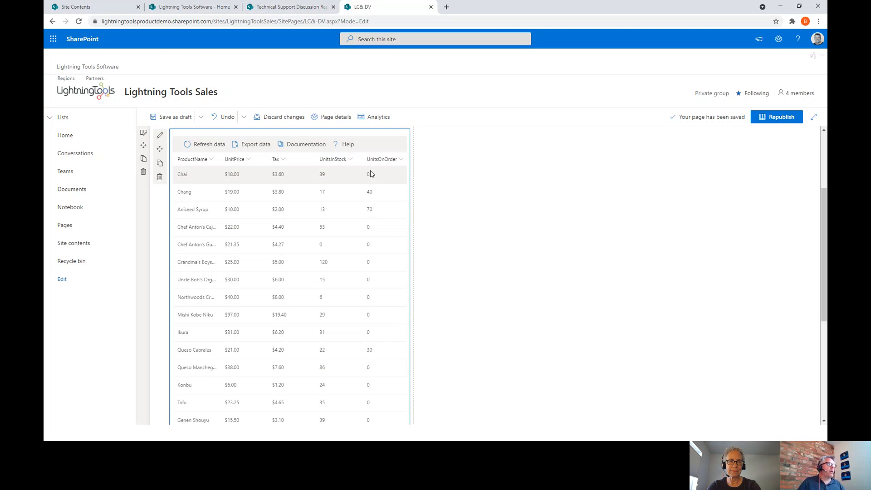
left_click(351, 159)
mouse_move(371, 221)
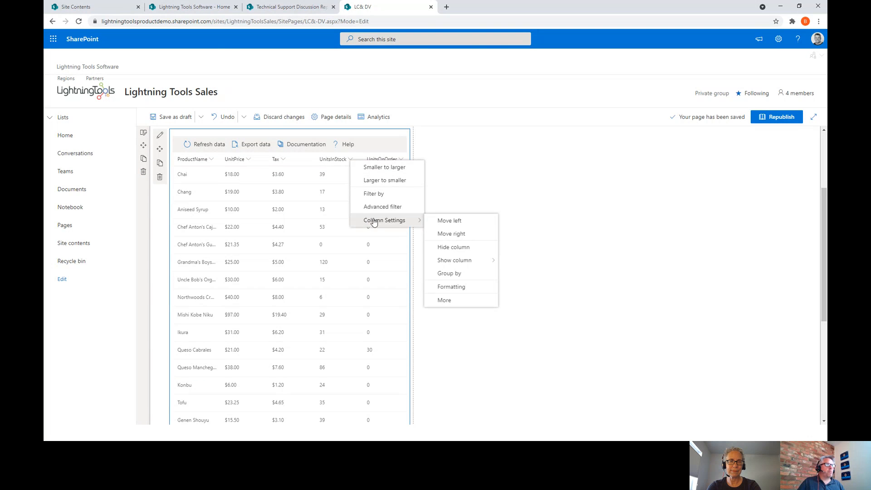
left_click(456, 291)
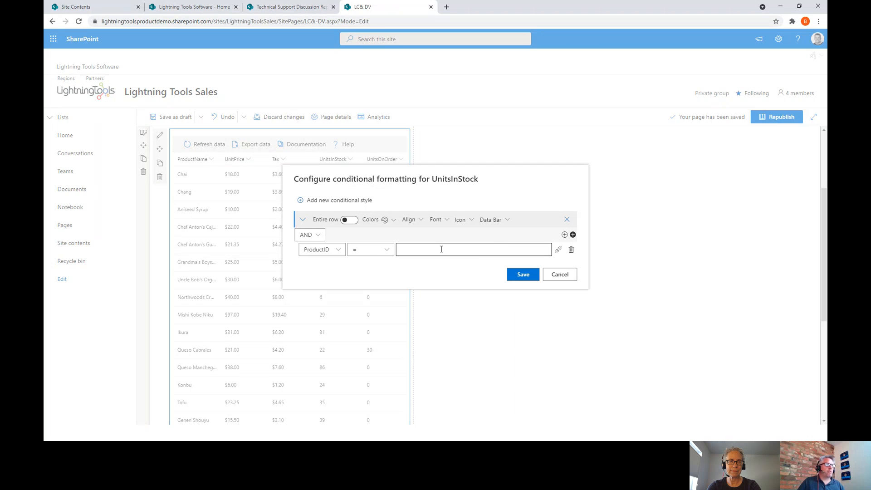
left_click(569, 249)
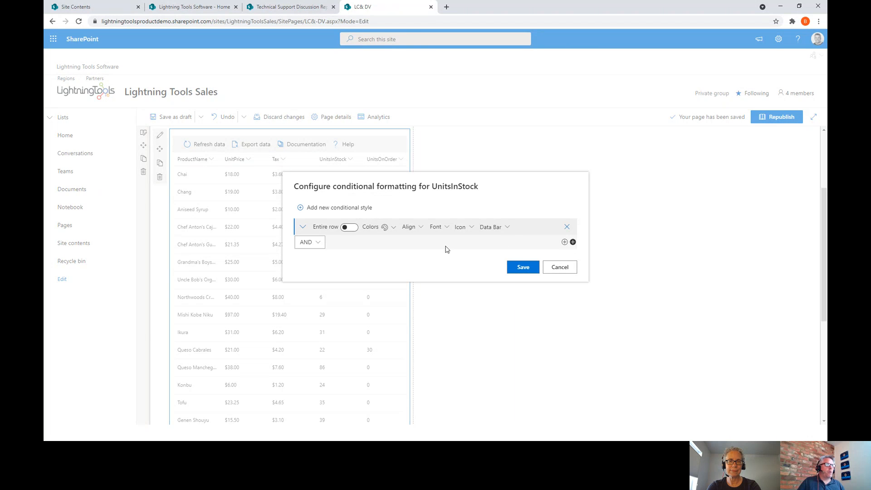
- Add a UnitsInStock data bar with max 120, hidden value and semi-transparent colour
left_click(499, 228)
type("120")
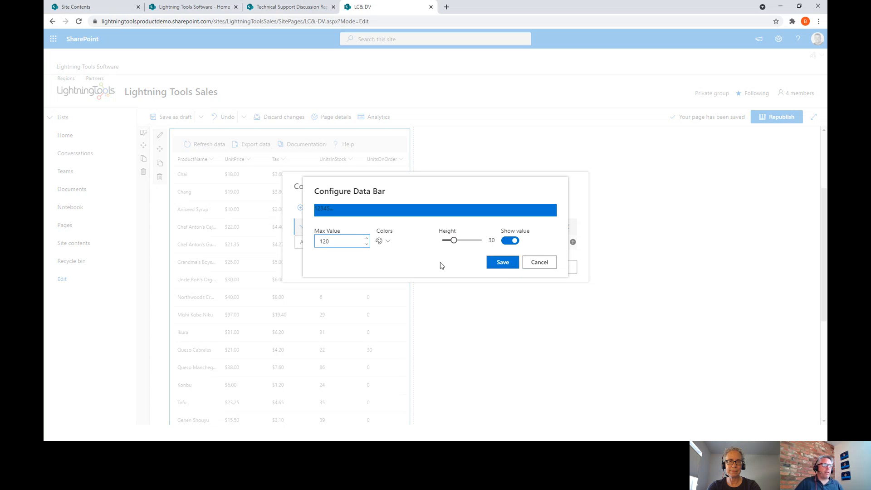
left_click(501, 241)
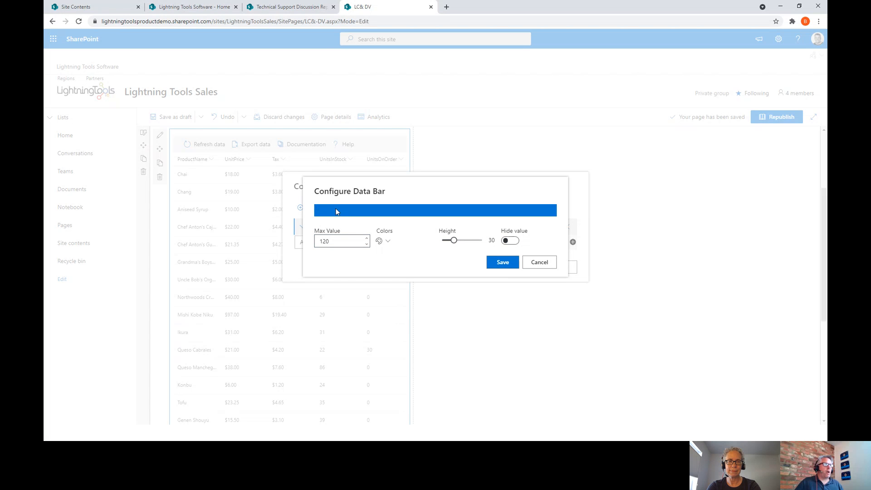
left_click(381, 241)
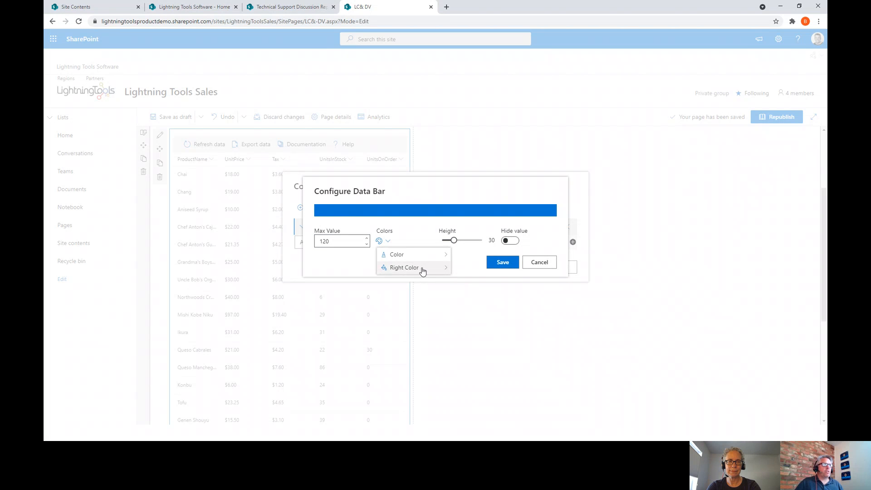
mouse_move(429, 258)
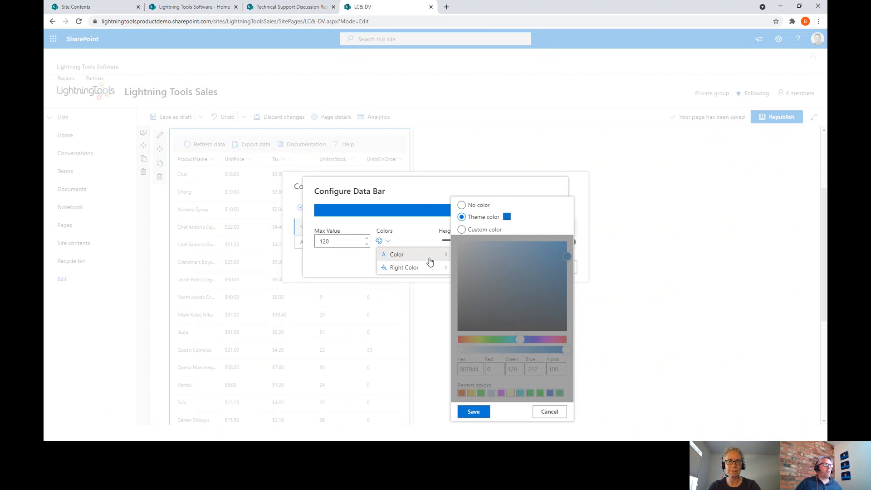
left_click(463, 229)
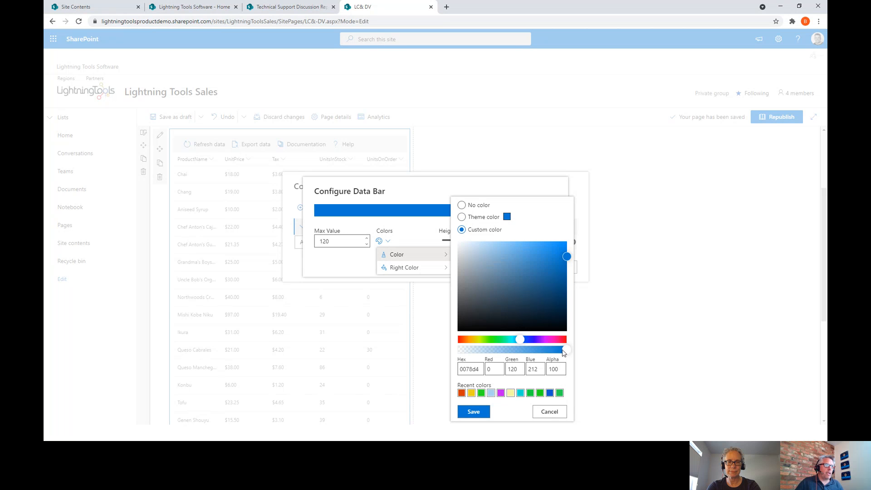
left_click_drag(563, 353, 487, 357)
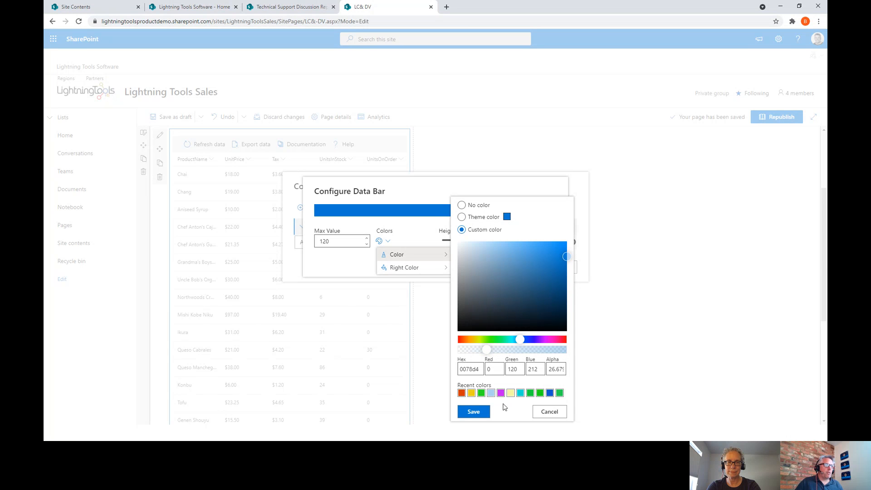
left_click(475, 410)
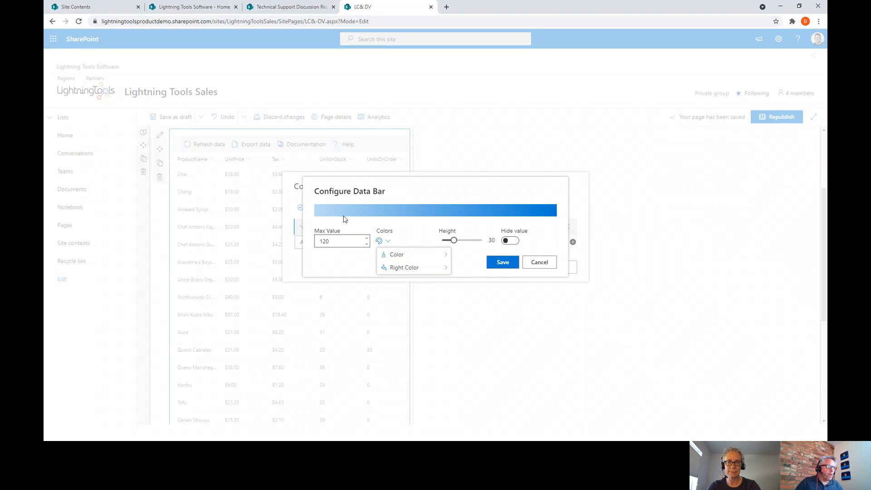
left_click(418, 267)
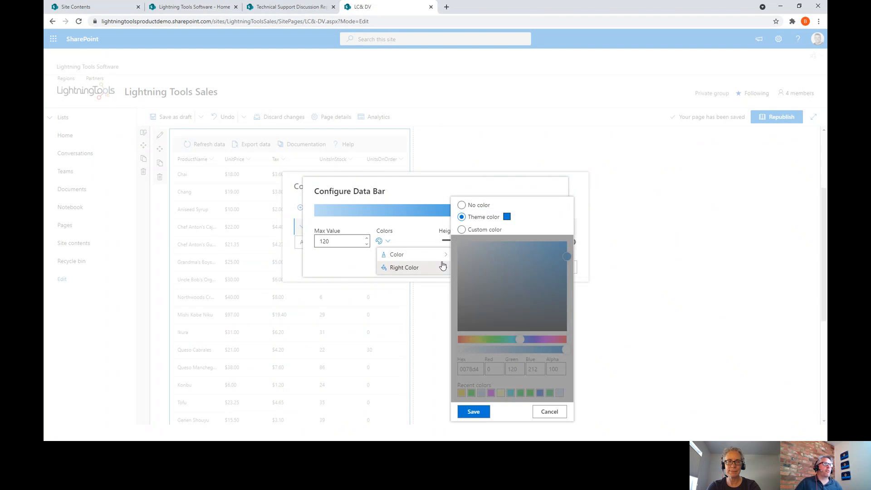
left_click(326, 269)
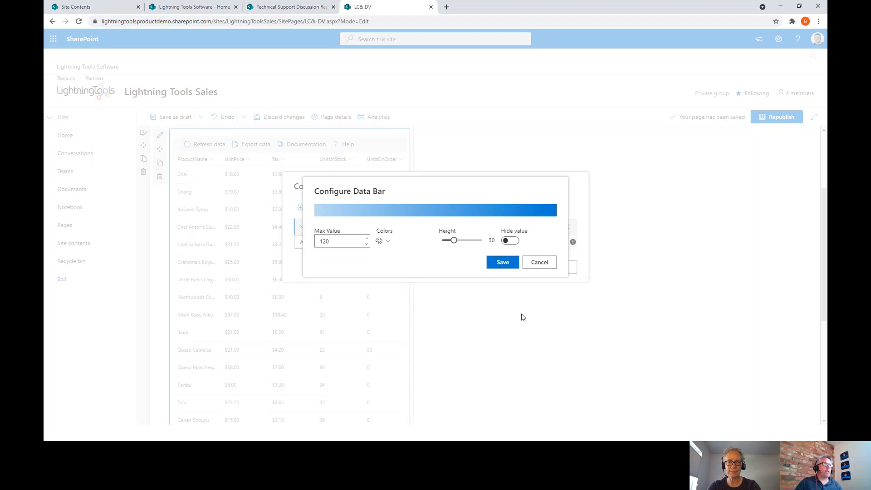
left_click(499, 262)
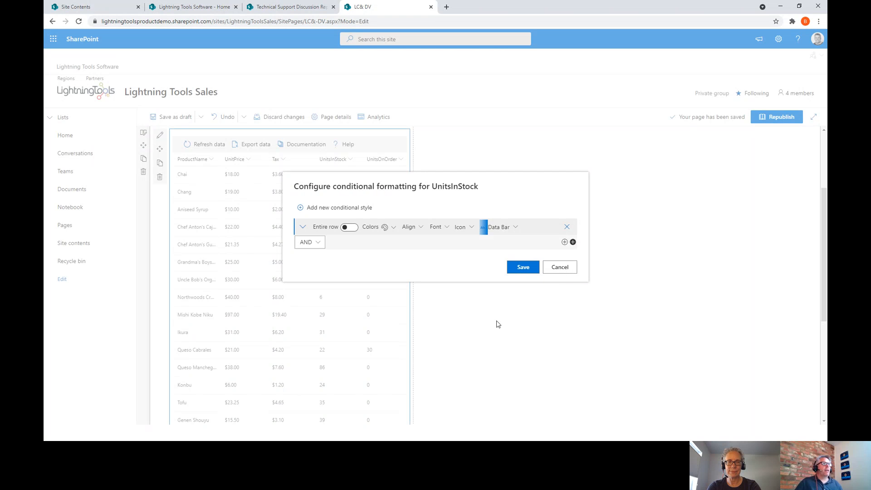
left_click(522, 268)
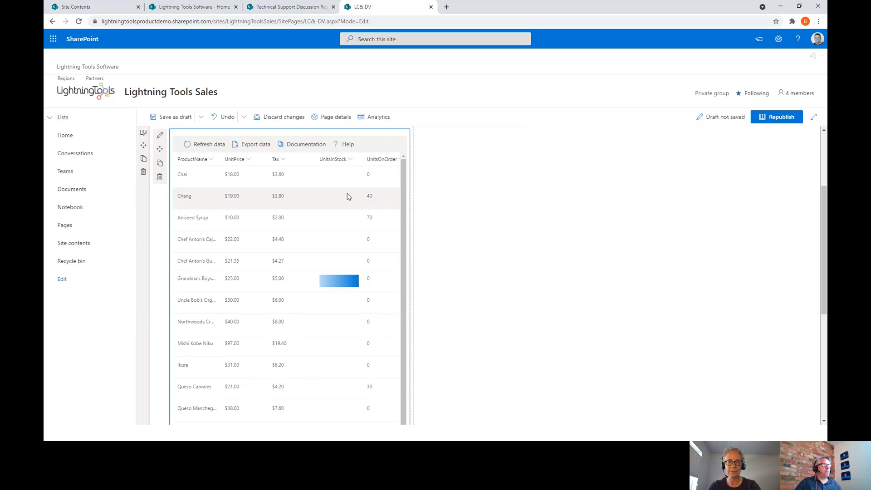
- Remove the data bars from UnitsInStock using Clear conditional formatting
left_click(350, 163)
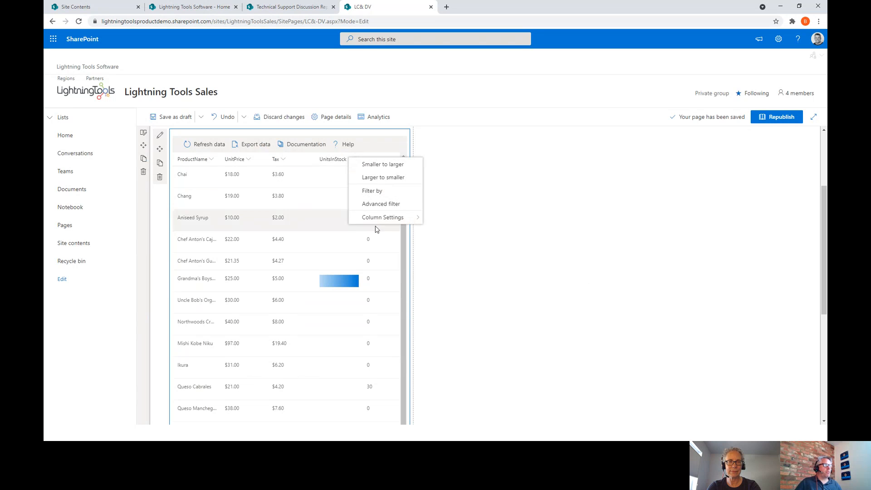
mouse_move(390, 217)
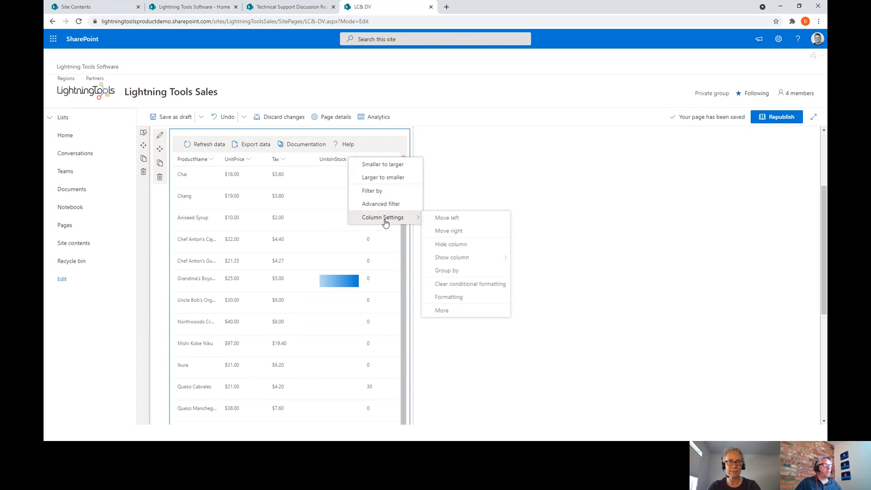
left_click(453, 297)
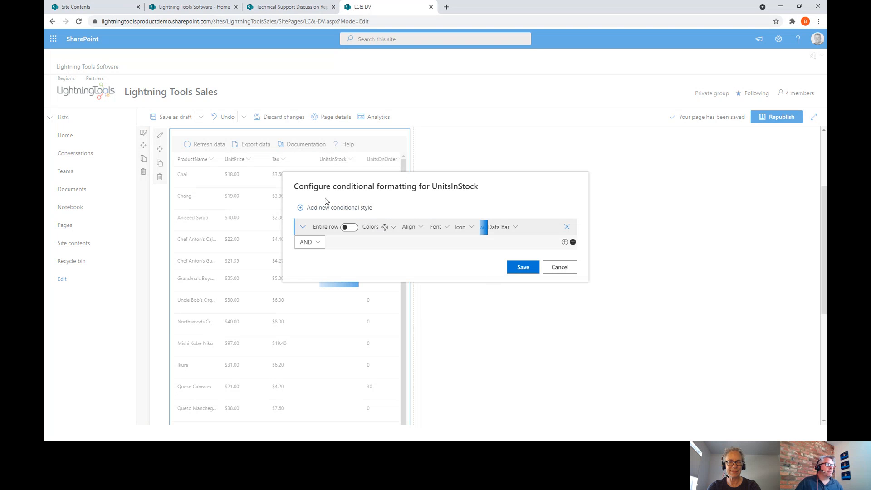
left_click(555, 268)
left_click(352, 163)
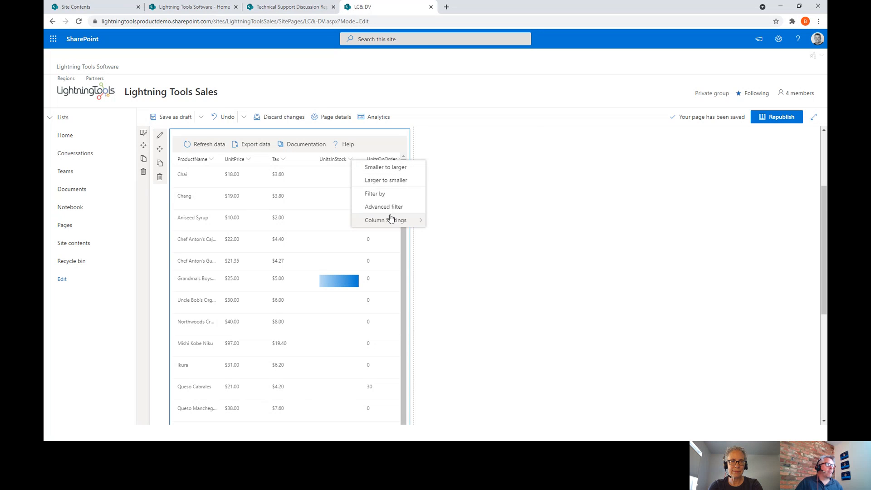
mouse_move(417, 221)
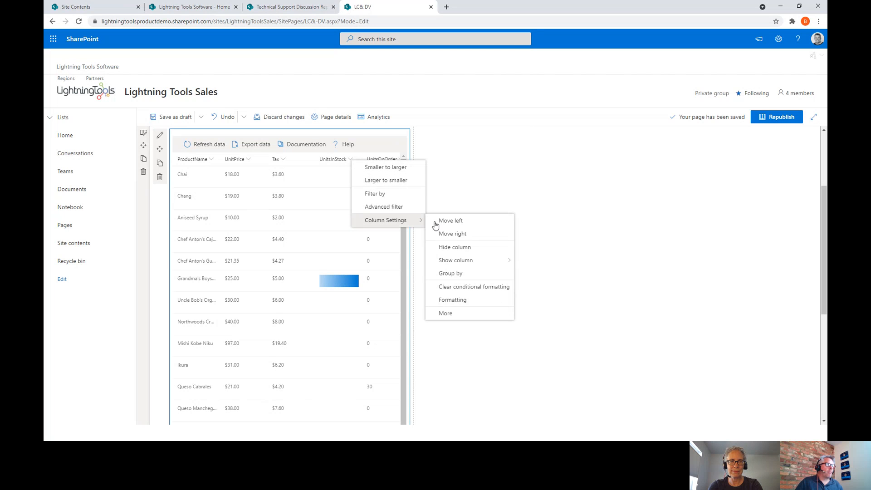
left_click(467, 287)
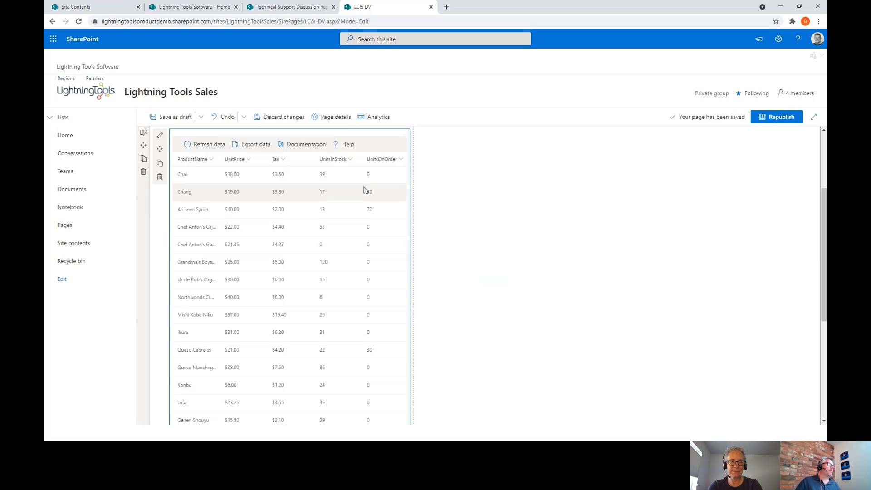
left_click(351, 166)
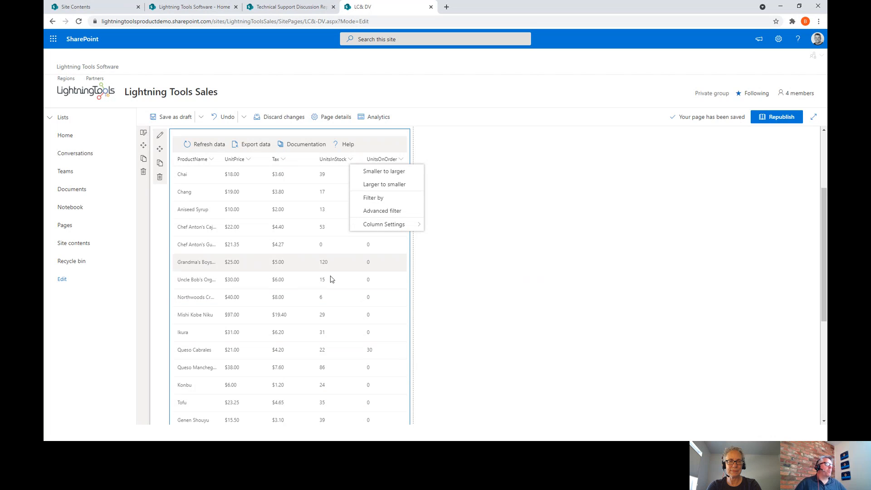
- Create a conditional formatting rule with a less-than condition on UnitsInStock
mouse_move(389, 232)
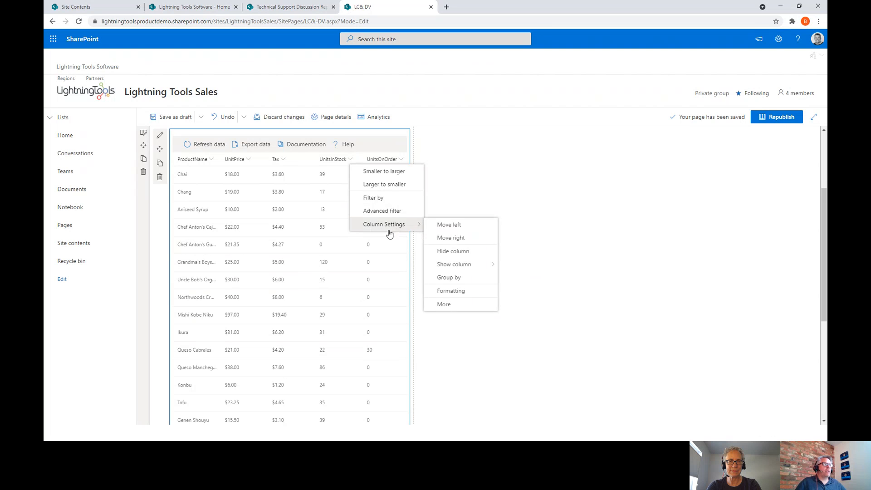
left_click(459, 291)
left_click(334, 251)
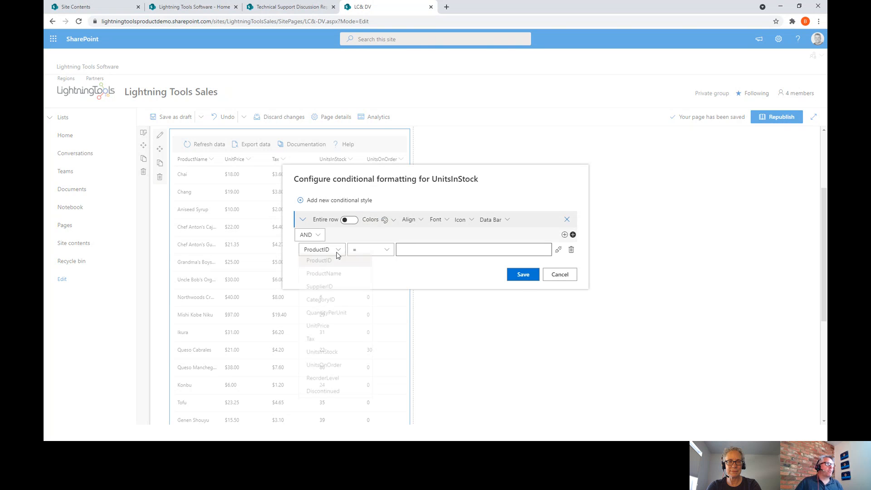
left_click(331, 354)
left_click(385, 253)
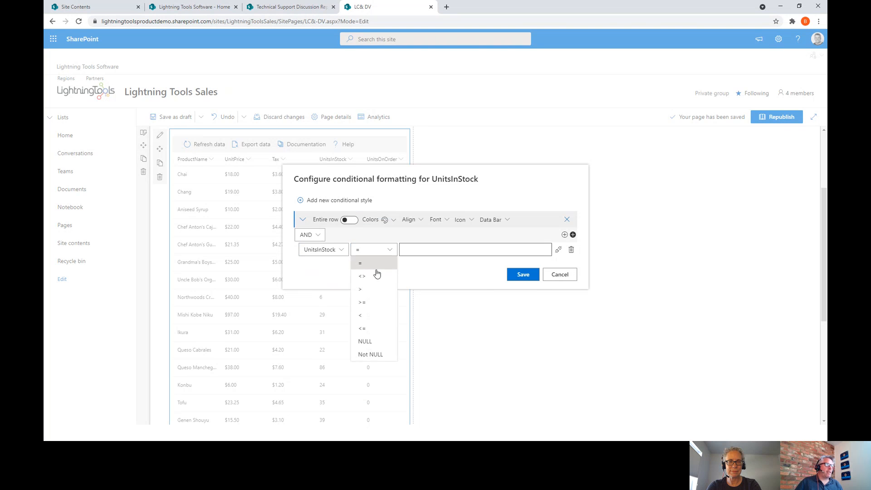
left_click(368, 315)
left_click(424, 251)
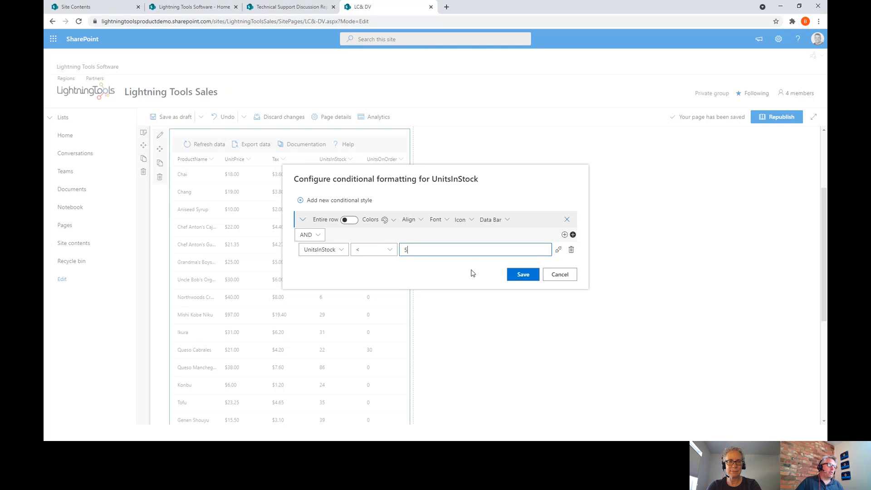
- Flag matching values with a blue filled-circle icon, set its position, and save
left_click(465, 223)
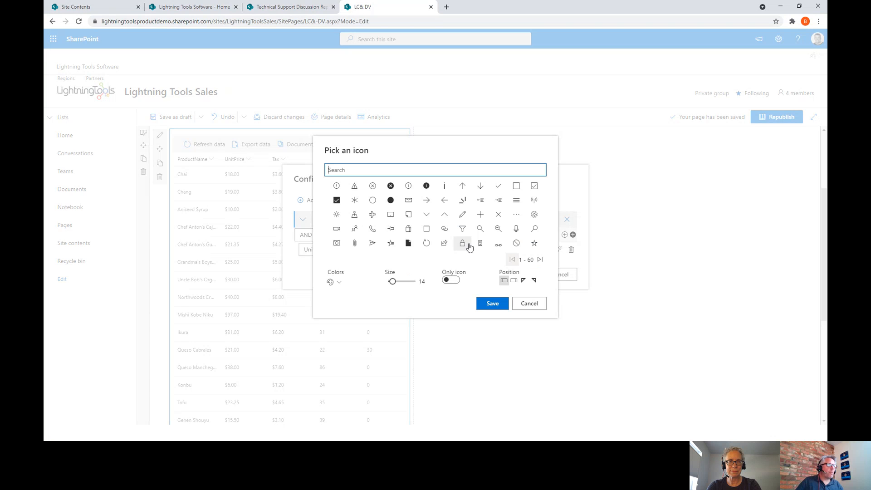
left_click(390, 200)
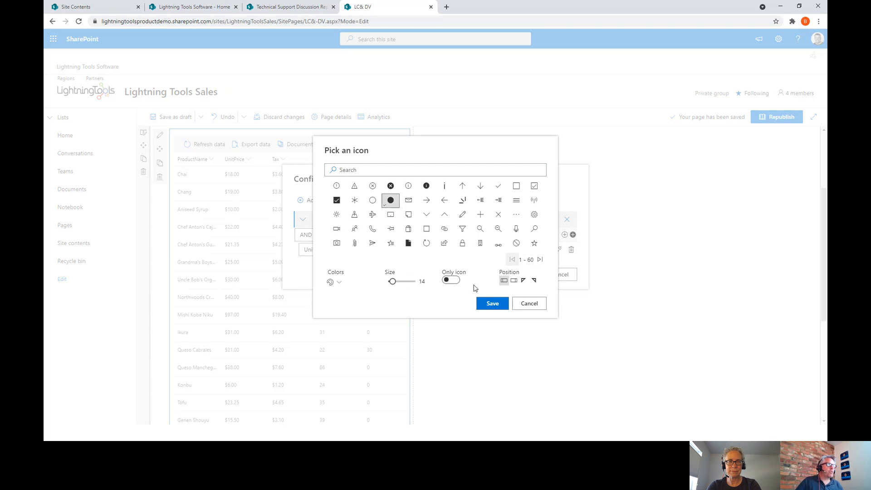
left_click(339, 282)
mouse_move(355, 296)
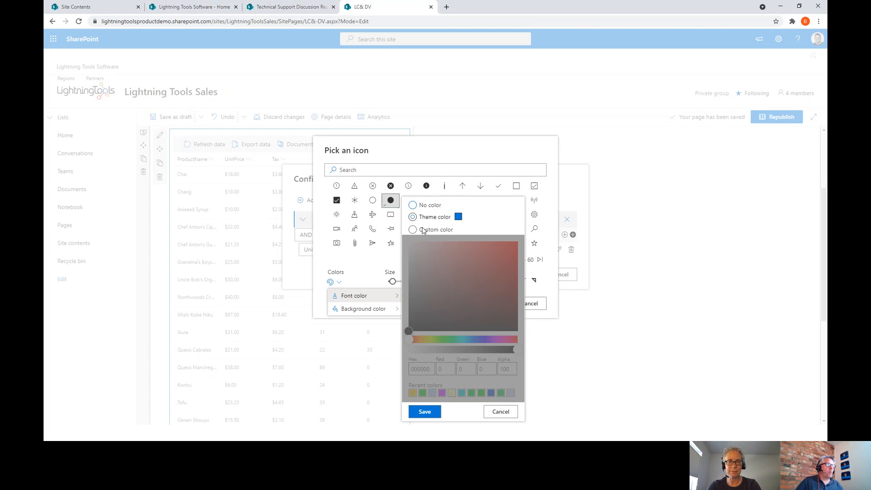
left_click(424, 411)
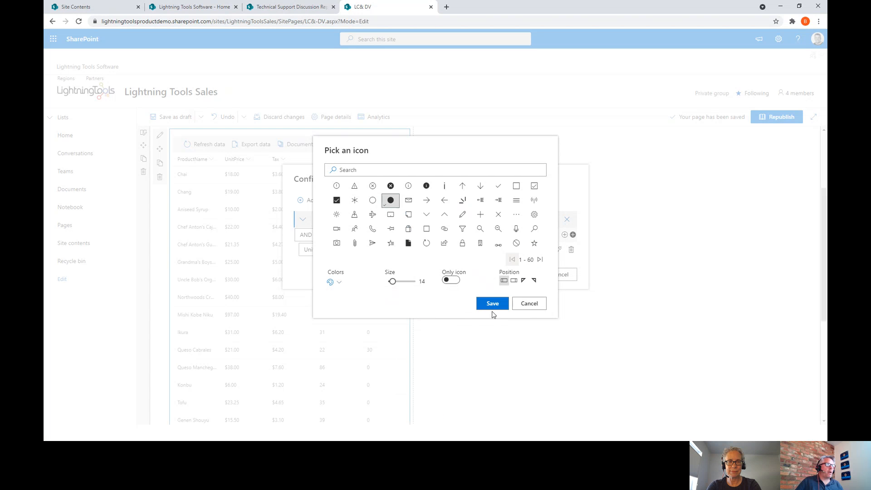
left_click(536, 279)
left_click(493, 303)
left_click(527, 277)
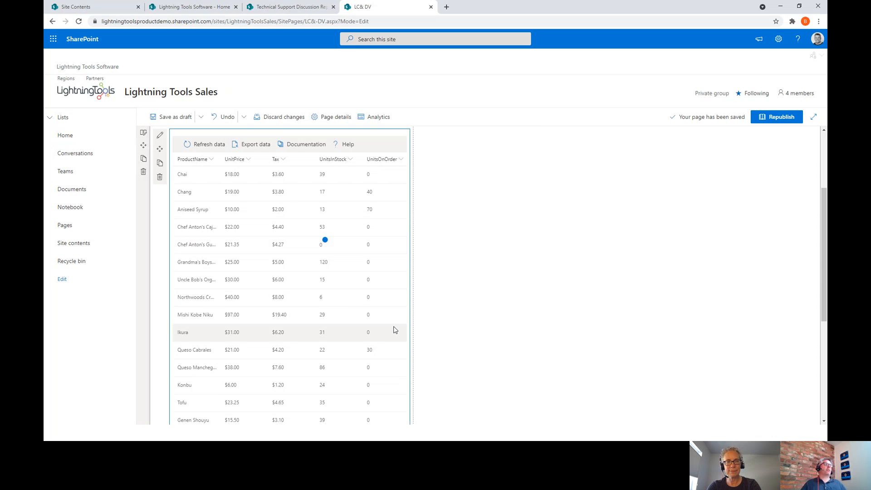
- Move the product data viewer from the left column into the right-hand column
scroll(394, 330, "down", 6)
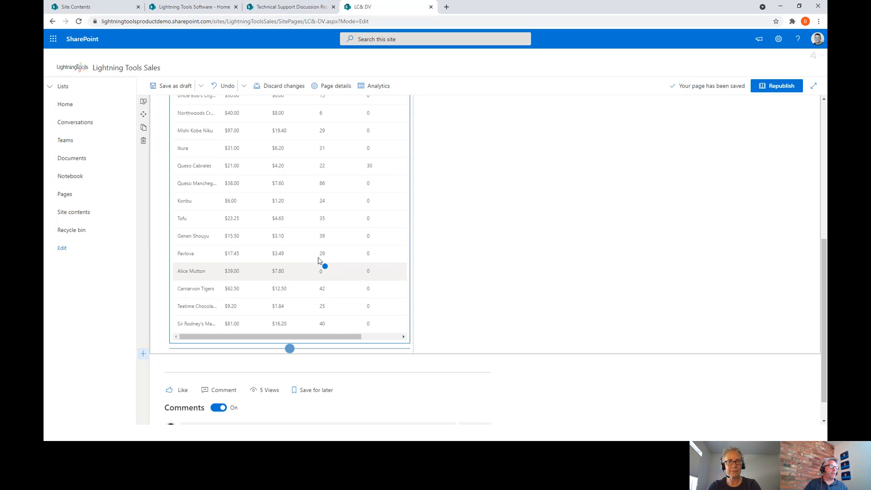
scroll(307, 309, "up", 3)
scroll(306, 308, "up", 5)
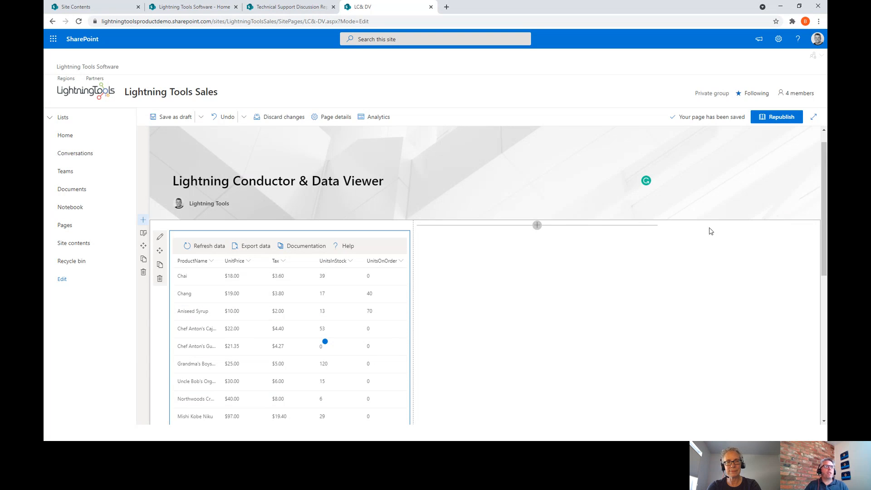
scroll(604, 259, "up", 1)
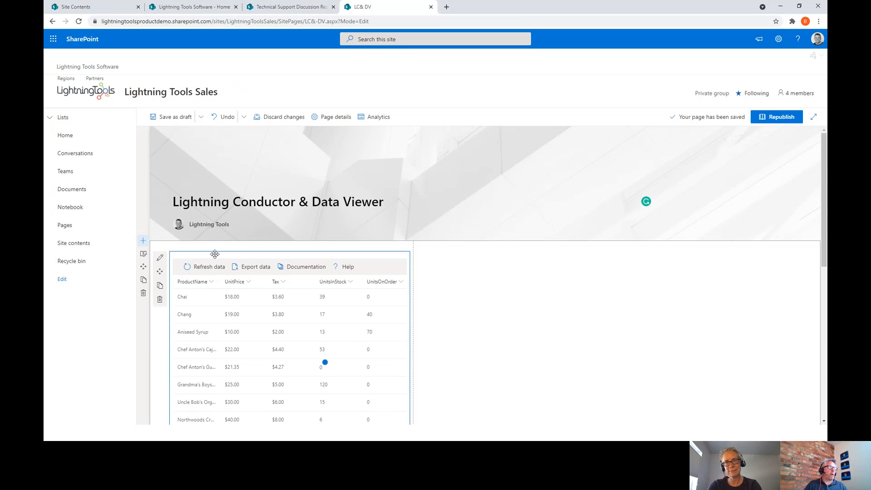
left_click_drag(215, 254, 528, 258)
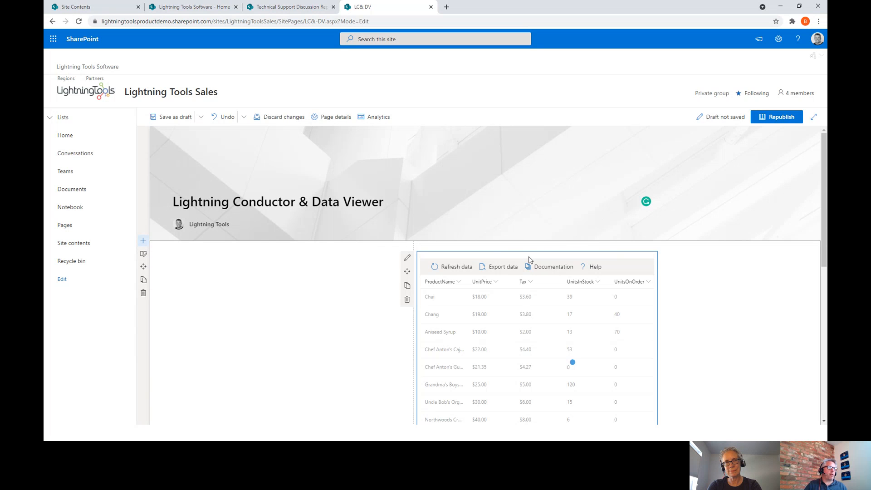
- Add a Lightning Data Viewer to the left column using the Northwind oData service's Categories entity
left_click(289, 245)
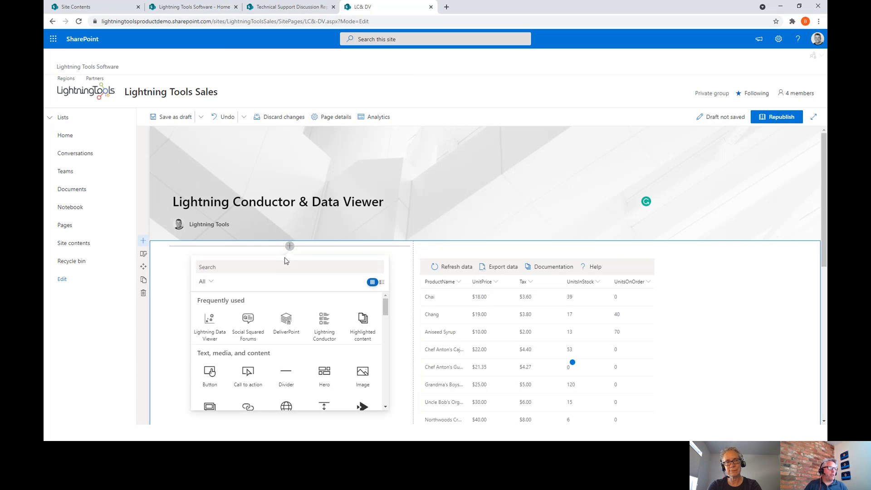
left_click(209, 323)
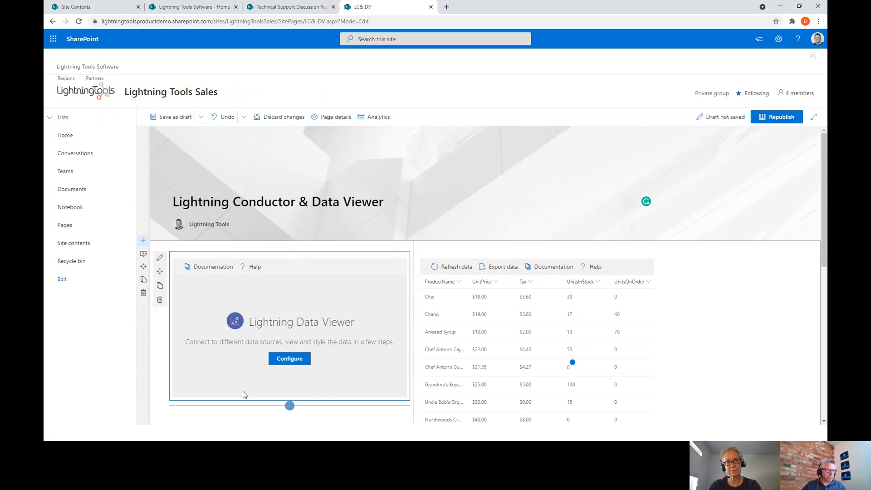
left_click(289, 358)
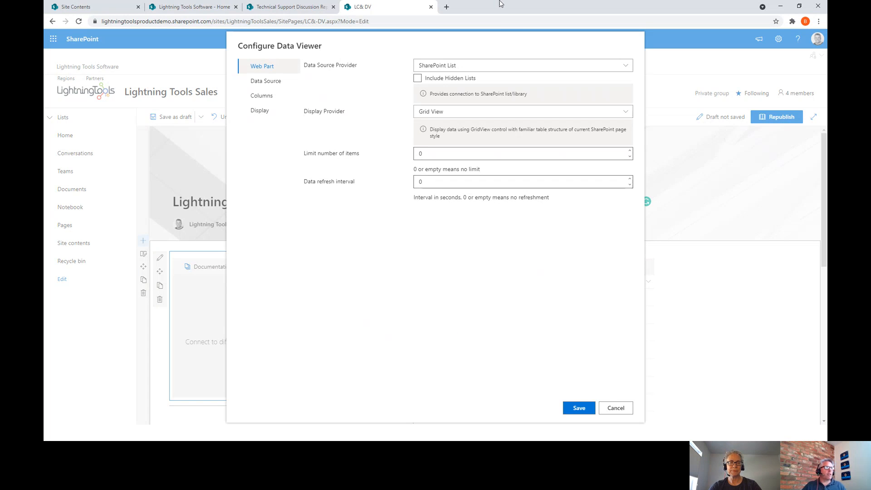
left_click(489, 67)
left_click(473, 143)
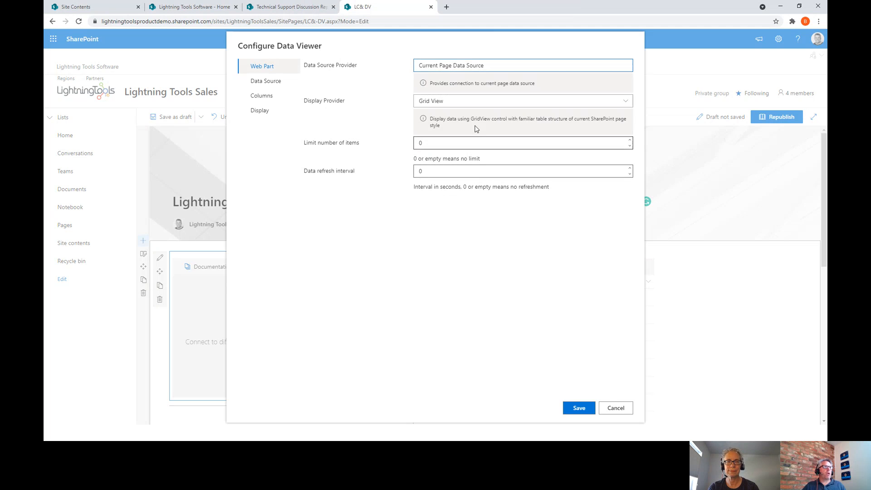
left_click(487, 67)
left_click(476, 105)
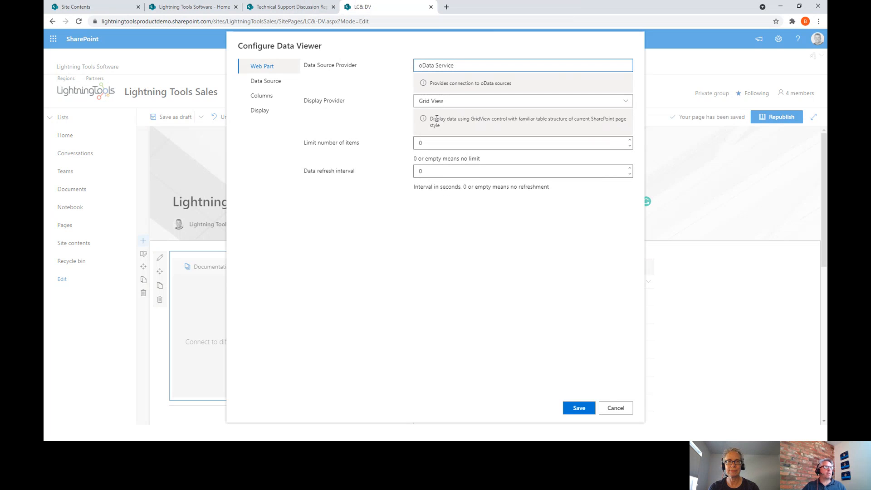
left_click(276, 82)
left_click(444, 65)
type("https://services.odata.org/V3/Northwind/Northwind.svc/")
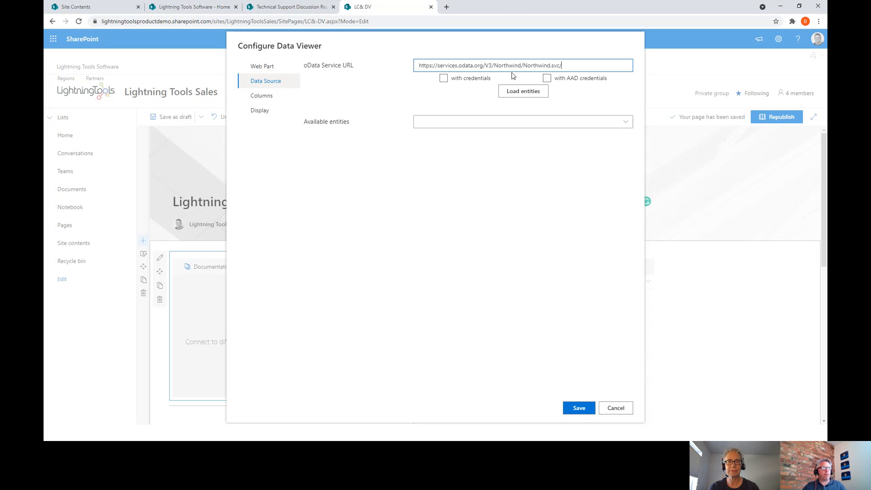
left_click(530, 91)
left_click(545, 127)
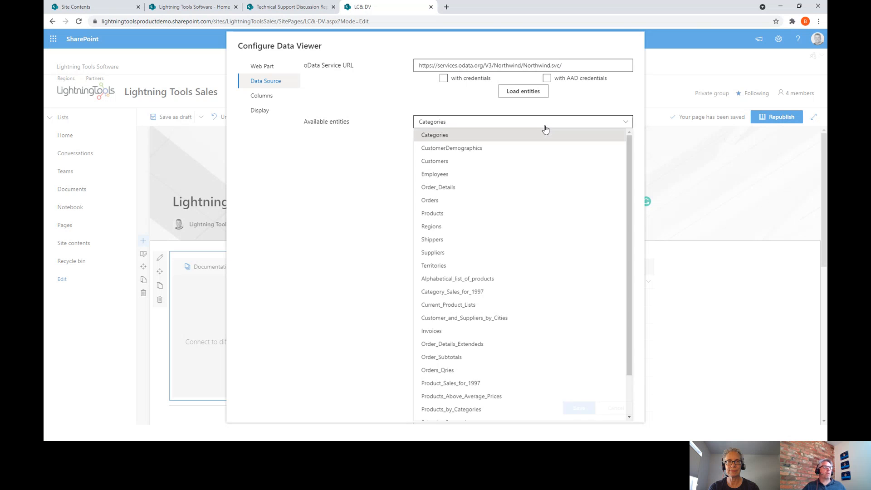
left_click(438, 140)
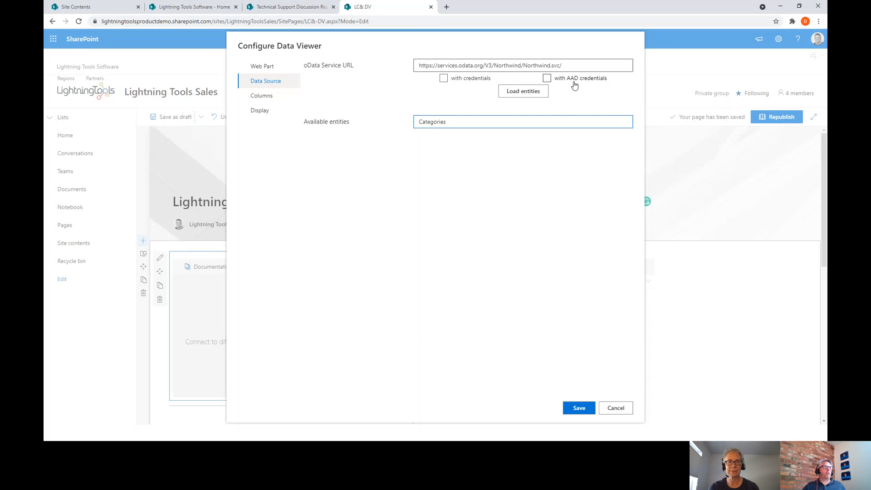
- Show the CategoryID, CategoryName and Description columns, allow row selection, and save
left_click(267, 96)
left_click(312, 96)
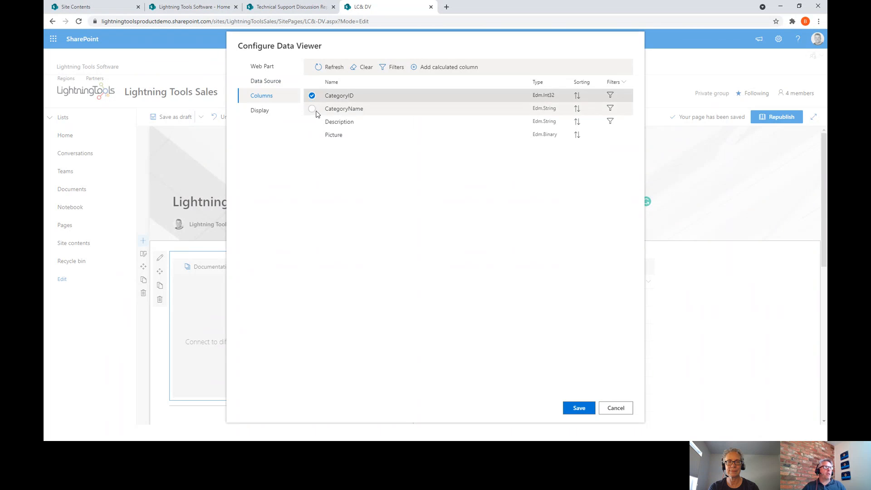
left_click(315, 109)
left_click(317, 122)
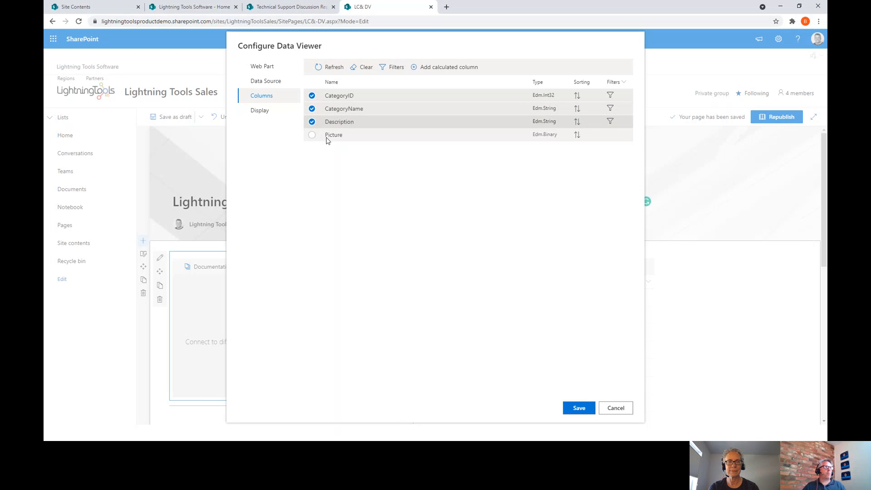
left_click(272, 112)
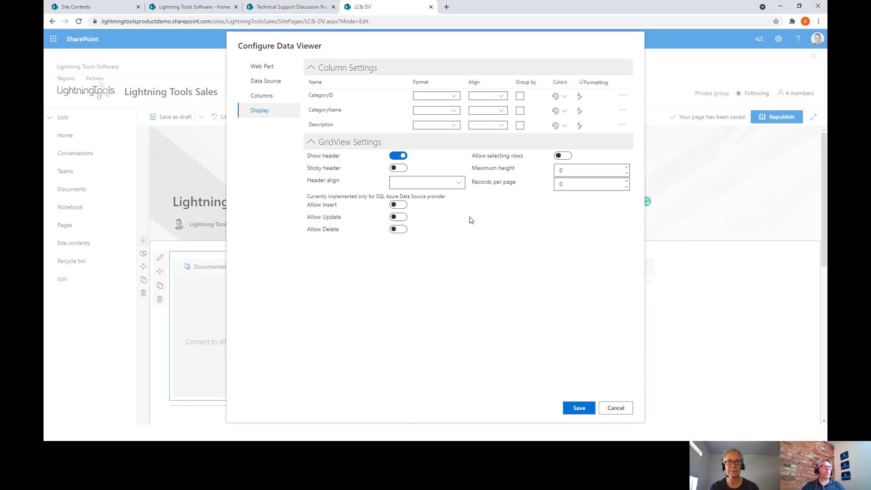
left_click(561, 155)
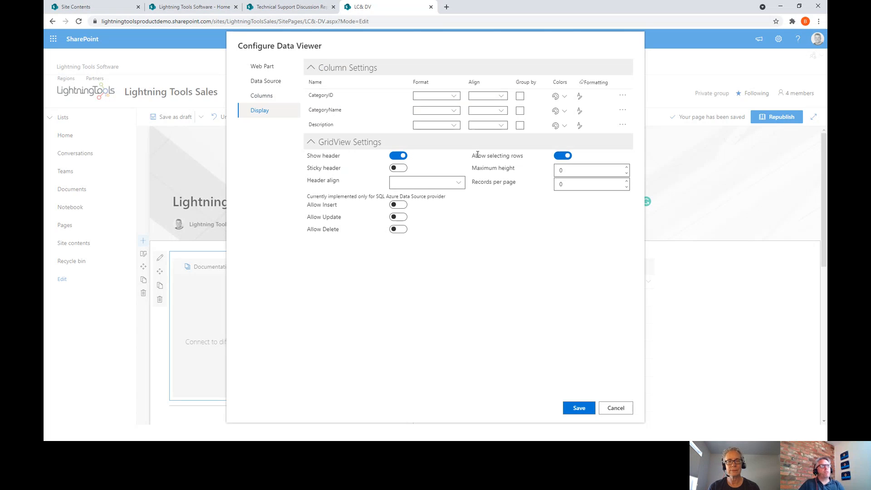
left_click(579, 408)
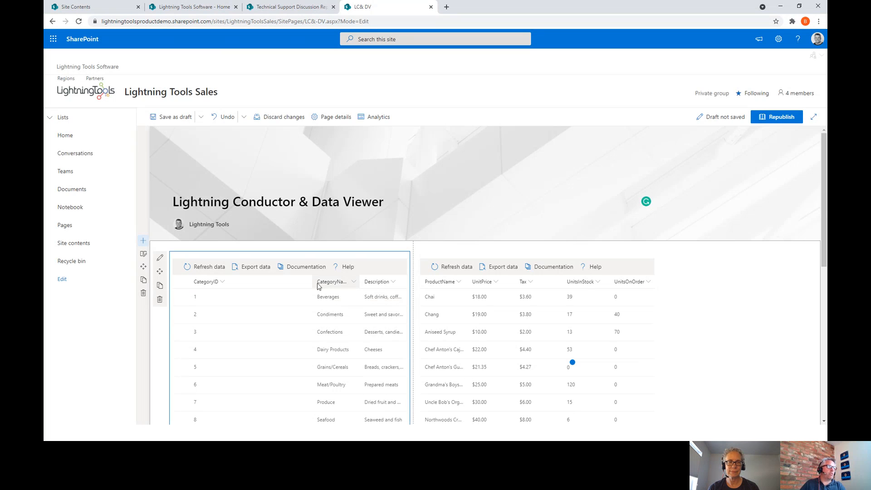
- Narrow the Categories table's CategoryID column and open the product viewer's edit pane
left_click_drag(312, 281, 249, 282)
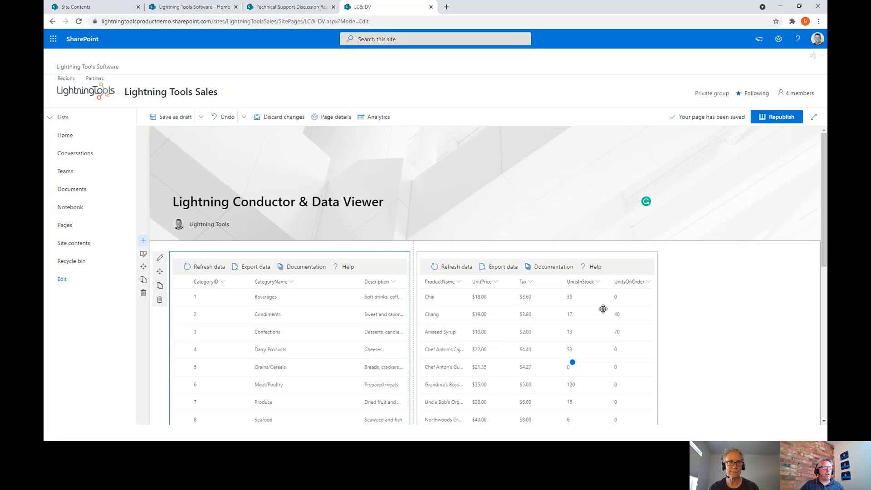
scroll(605, 265, "down", 3)
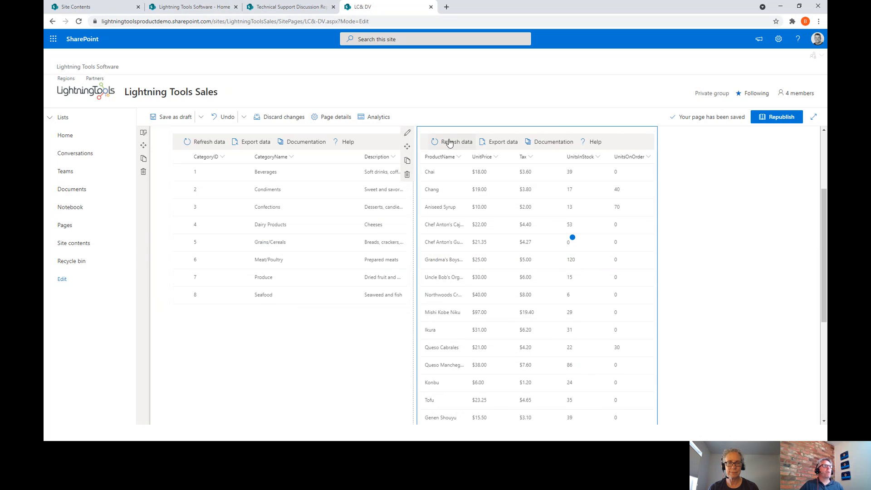
left_click(407, 134)
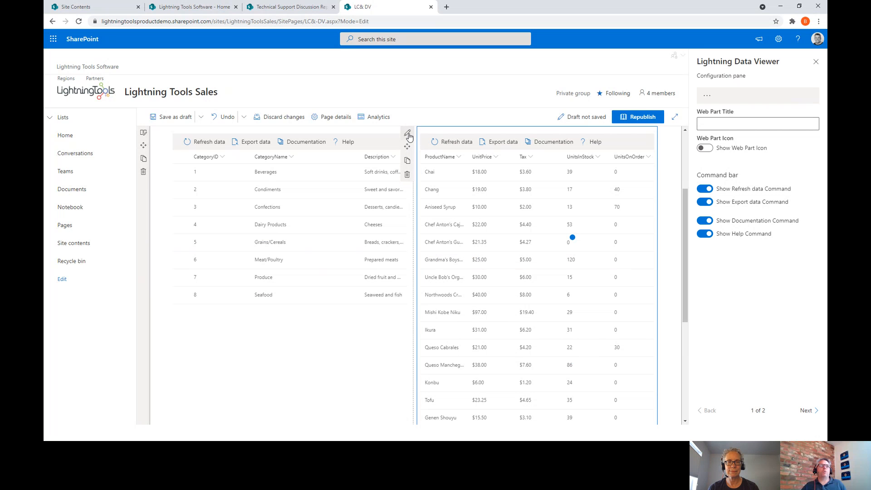
- Add CategoryID as the first column of the product table, ahead of ProductName, and save
left_click(707, 95)
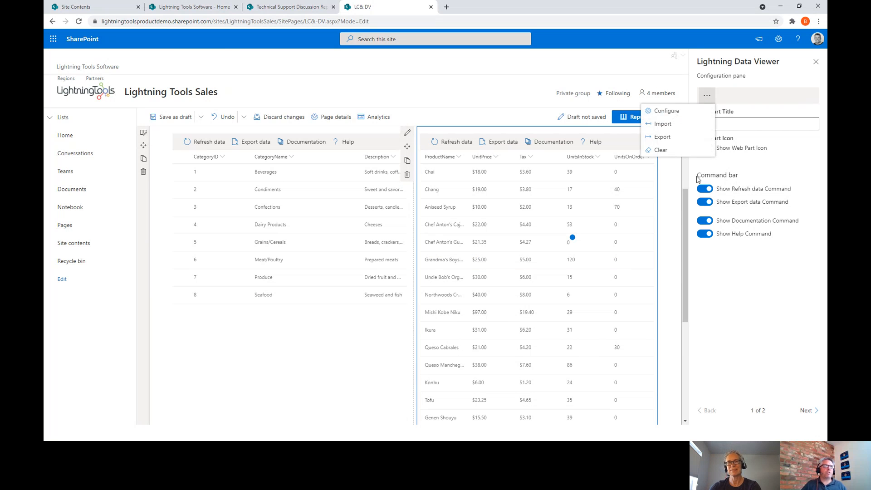
left_click(666, 111)
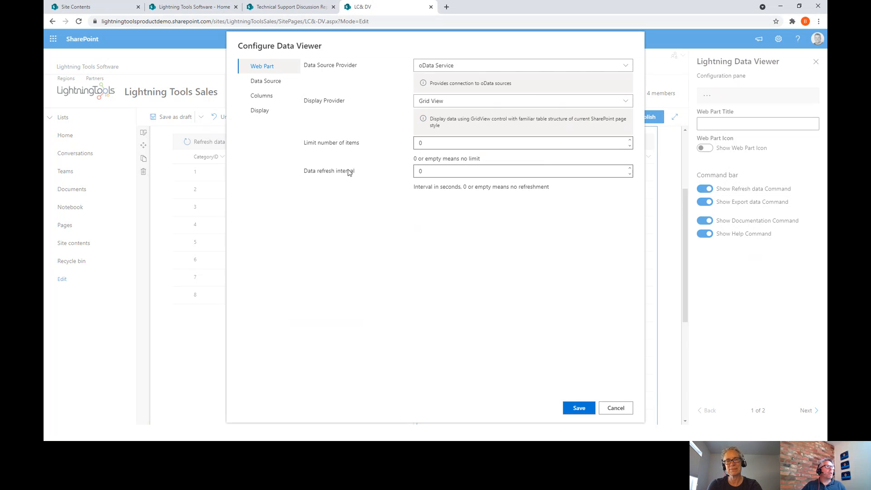
left_click(265, 96)
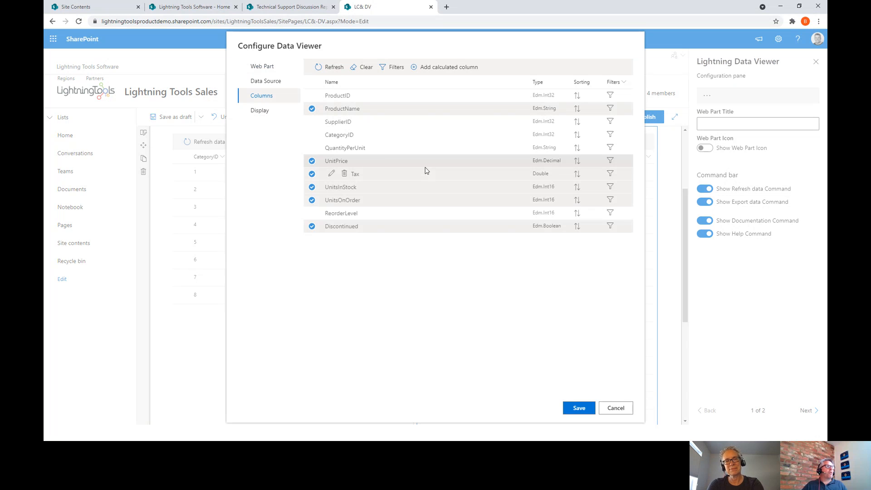
left_click(312, 135)
left_click_drag(359, 136, 358, 97)
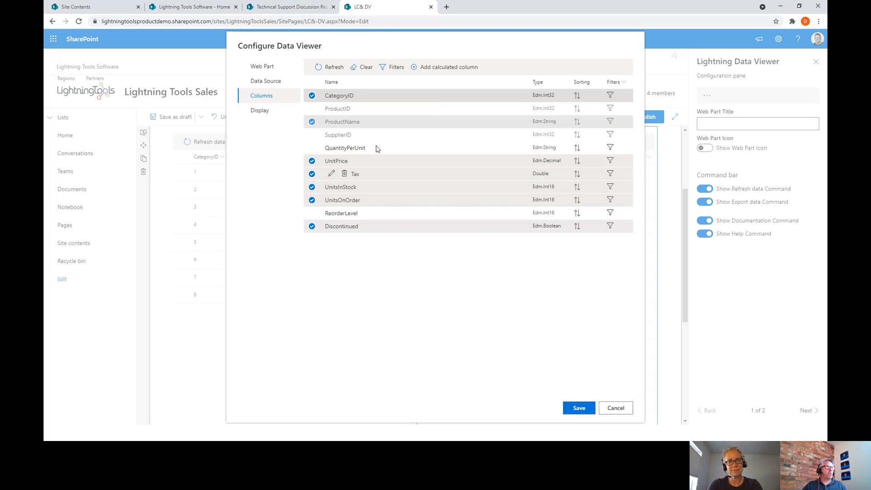
left_click(578, 407)
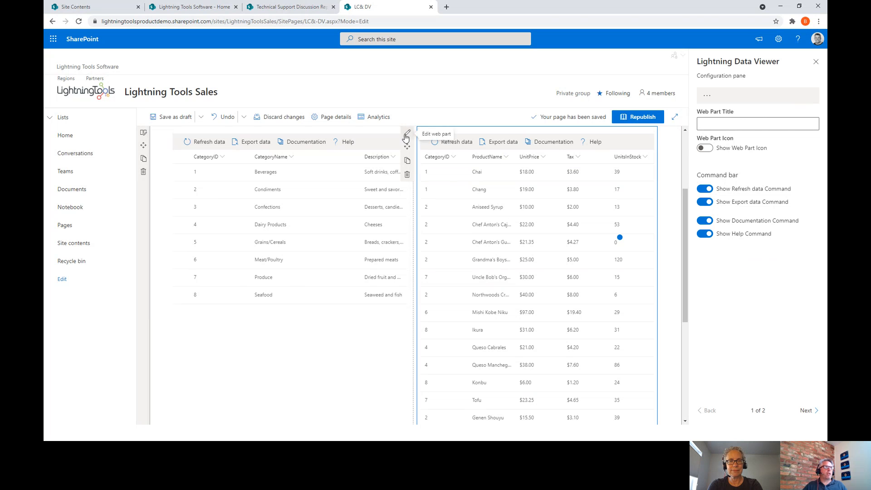
- Open the CategoryID column filter in the product viewer's configuration
left_click(706, 95)
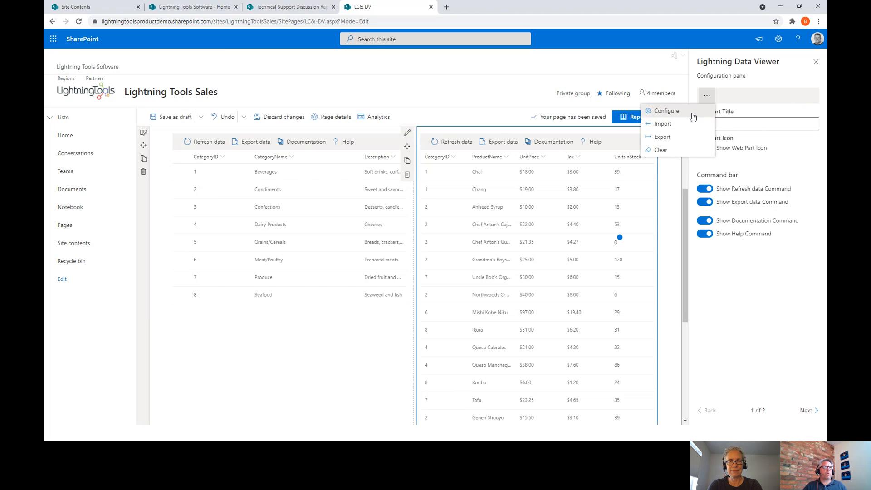
left_click(681, 111)
left_click(265, 99)
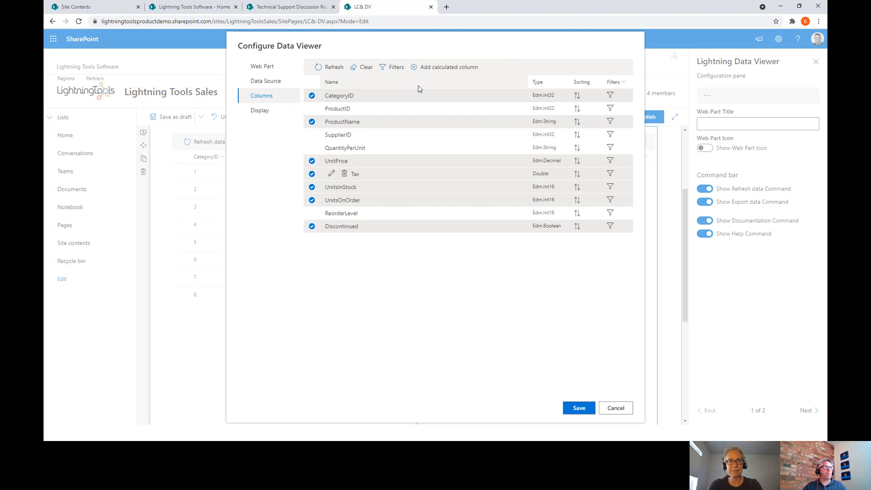
left_click(610, 106)
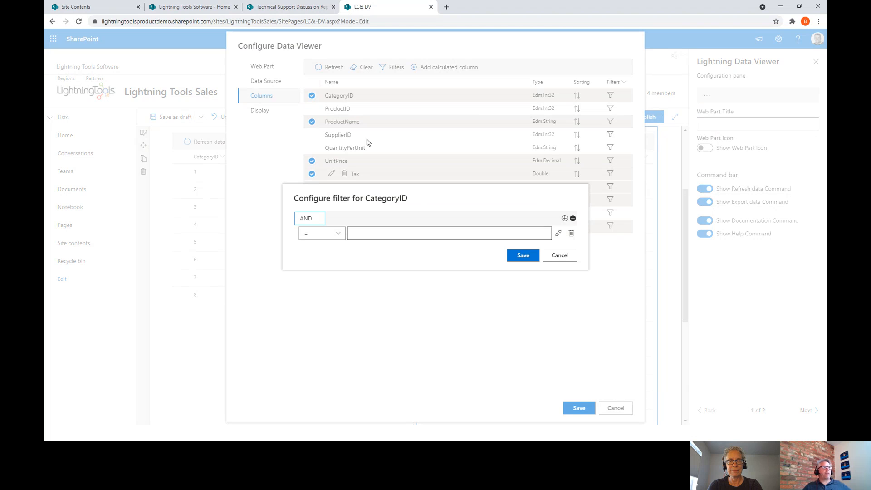
- Link the filter to the Lightning Data Viewer's Selected Items CategoryID and save everything
left_click(561, 235)
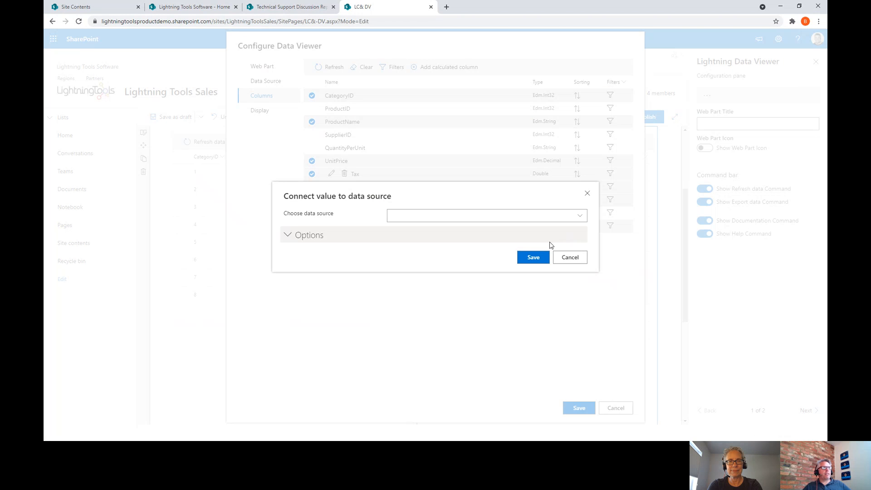
left_click(558, 218)
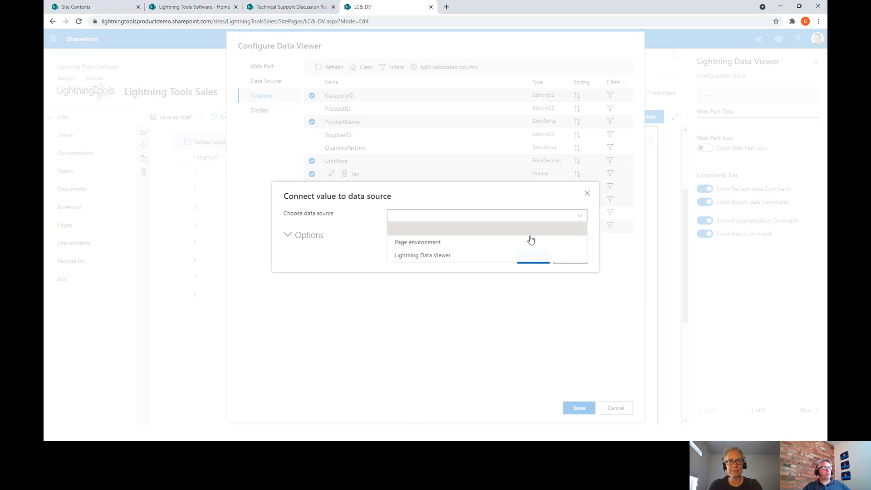
left_click(443, 256)
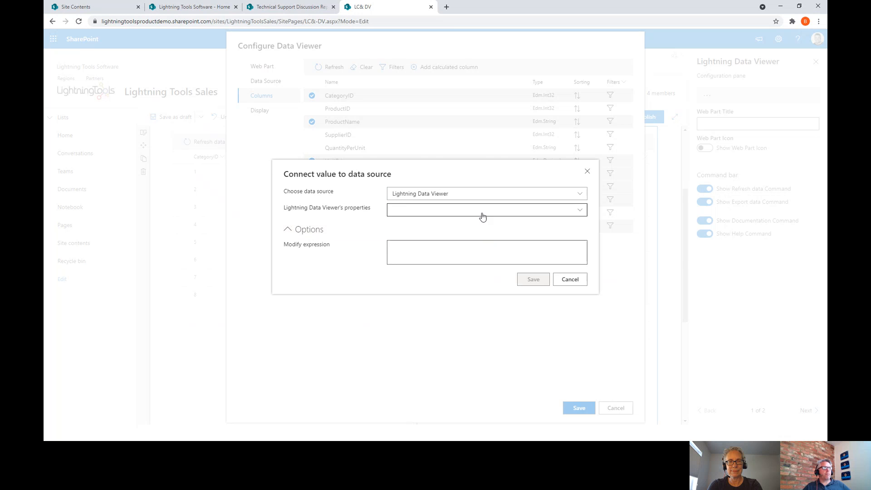
left_click(482, 213)
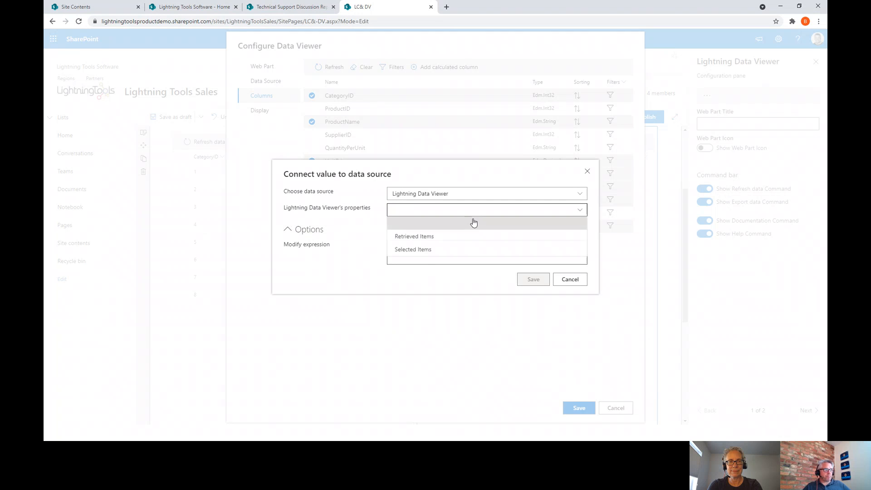
left_click(430, 250)
left_click(435, 218)
left_click(425, 241)
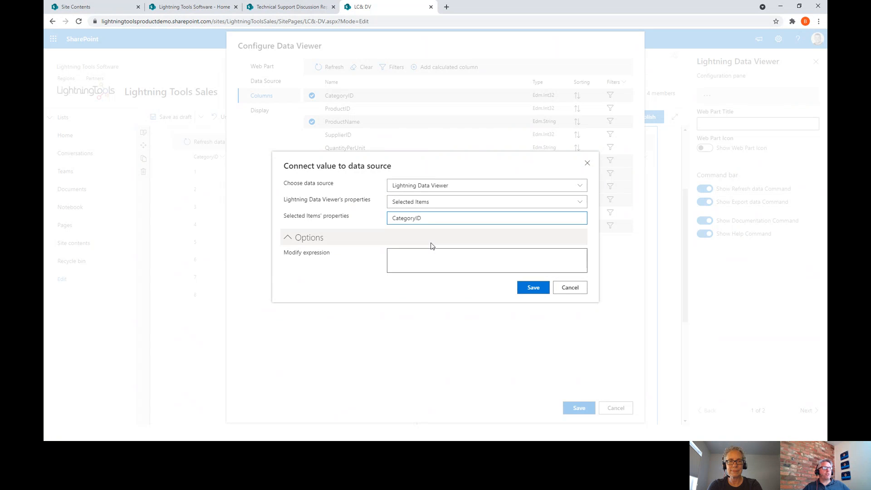
left_click(533, 287)
left_click(517, 256)
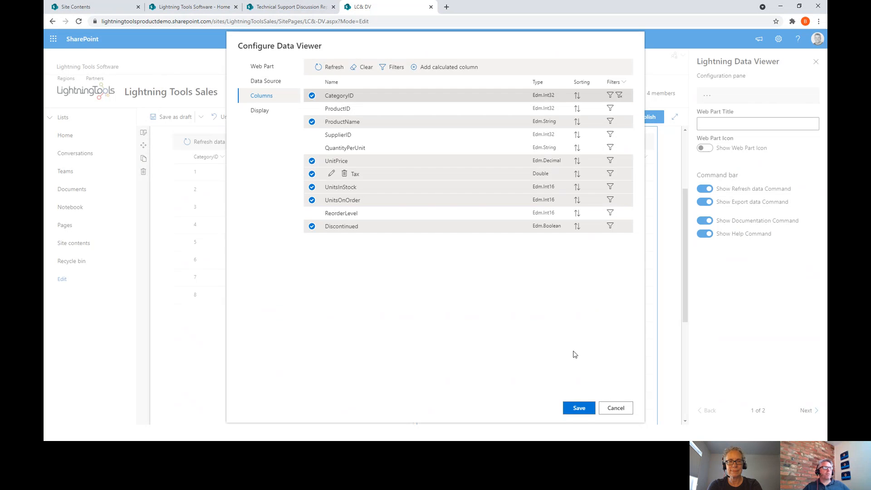
left_click(579, 407)
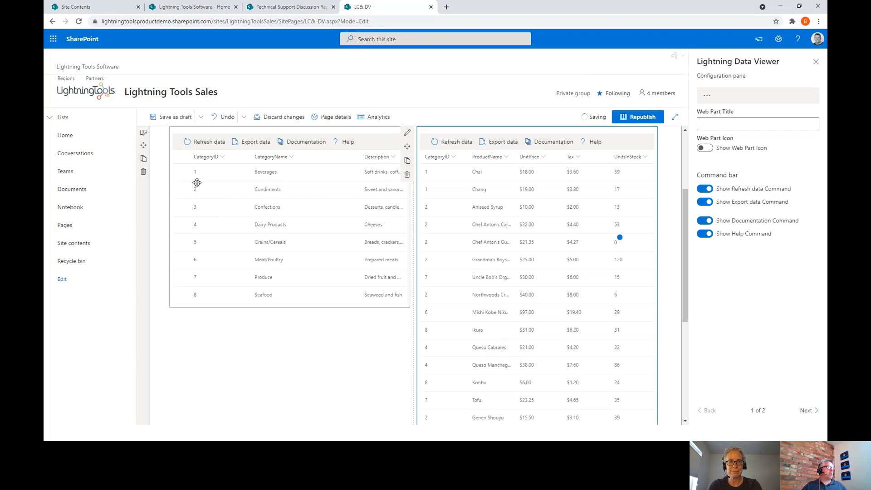
- Select Beverages, Condiments and Confections in the Categories viewer to filter the product grid
left_click(261, 191)
left_click(181, 172)
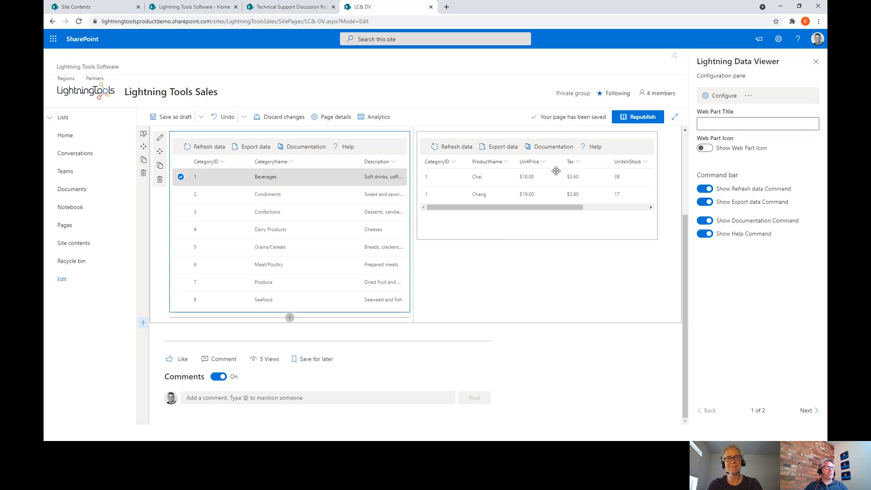
left_click(180, 194)
left_click(182, 211)
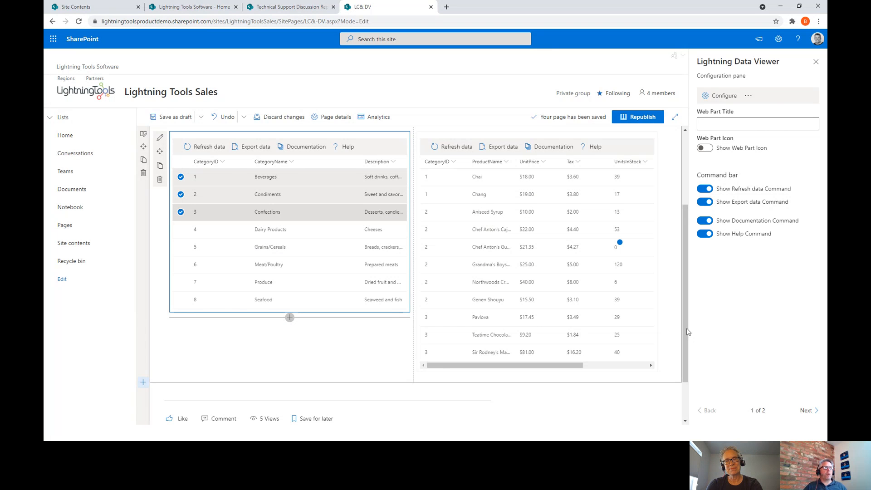
scroll(550, 231, "down", 1)
scroll(511, 209, "up", 3)
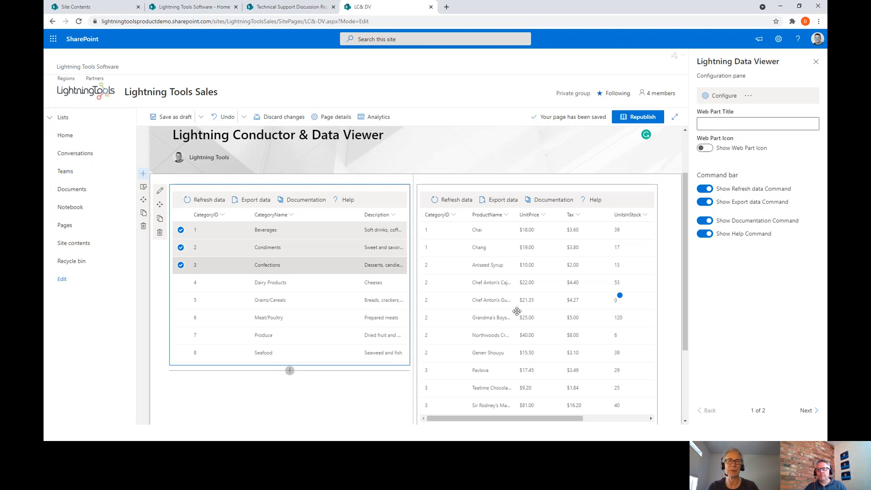
scroll(517, 311, "down", 2)
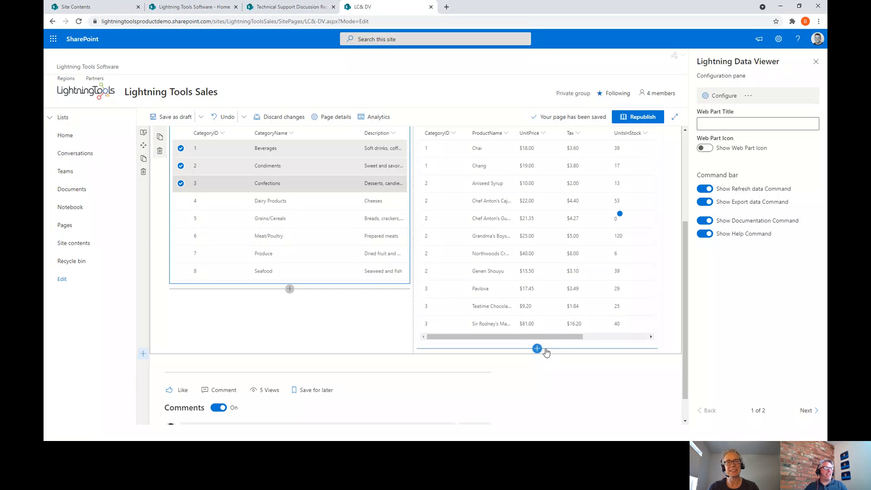
- Add a new Data Viewer web part using the oData Service source in Charts view
left_click(538, 348)
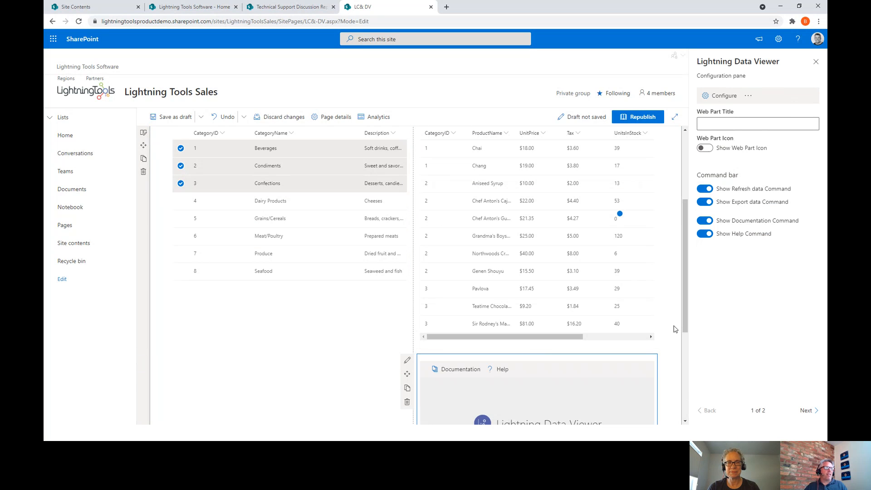
scroll(635, 322, "down", 3)
left_click(537, 301)
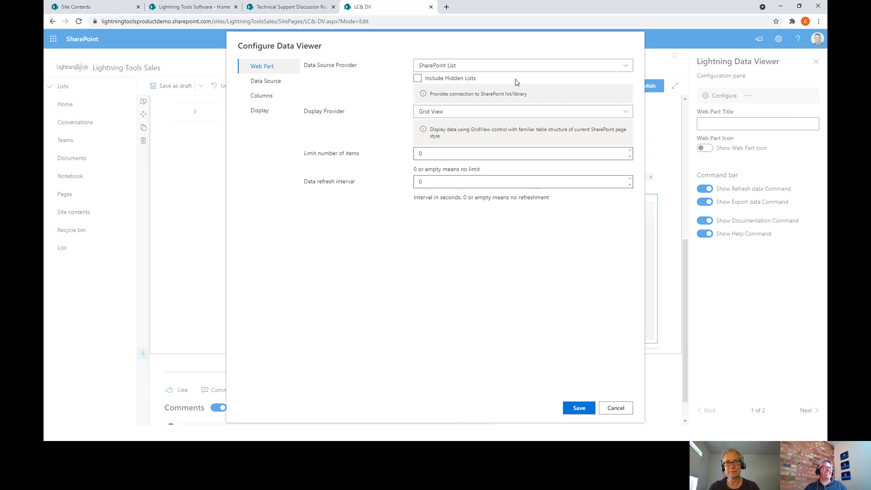
left_click(515, 64)
left_click(438, 105)
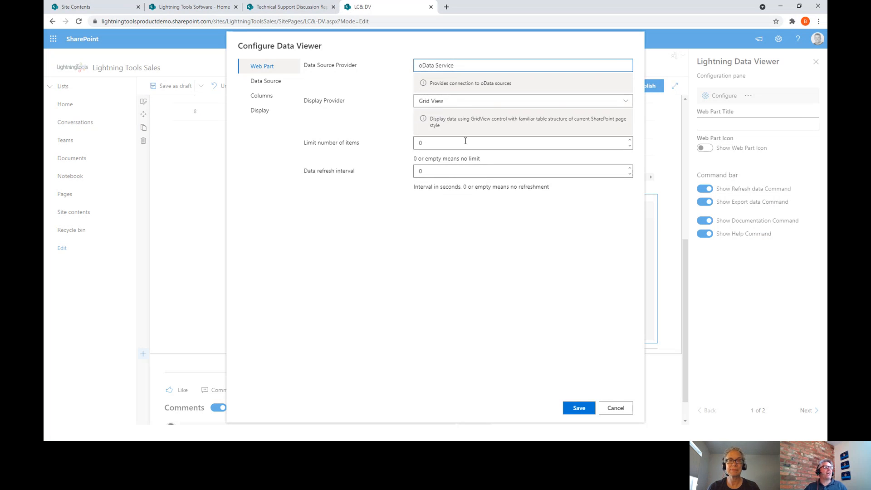
left_click(468, 104)
left_click(447, 127)
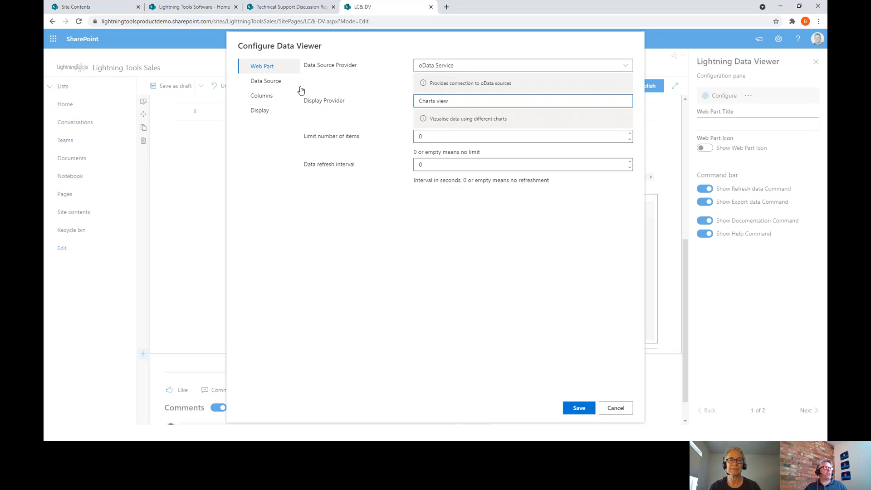
- Load the Northwind Products entity and include the ProductName, UnitsInStock and UnitsOnOrder columns
left_click(267, 81)
type("https://services.odata.org/V3/Northwind/Northwind.svc/")
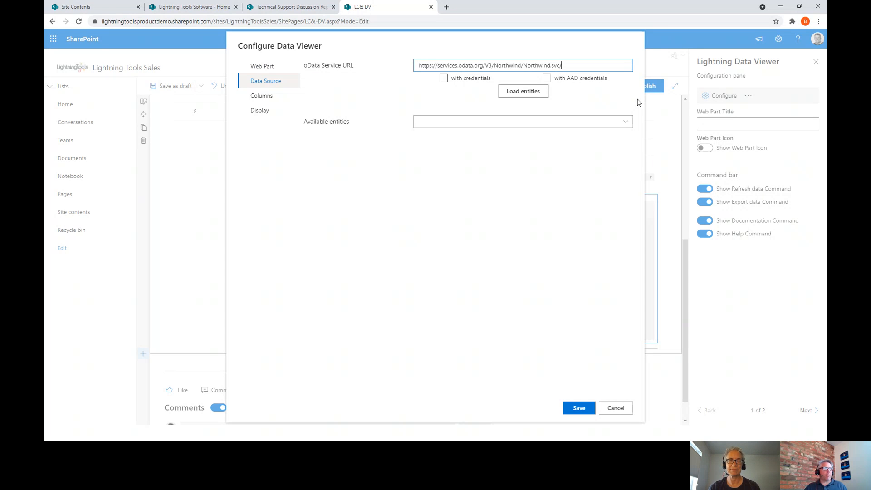
left_click(564, 126)
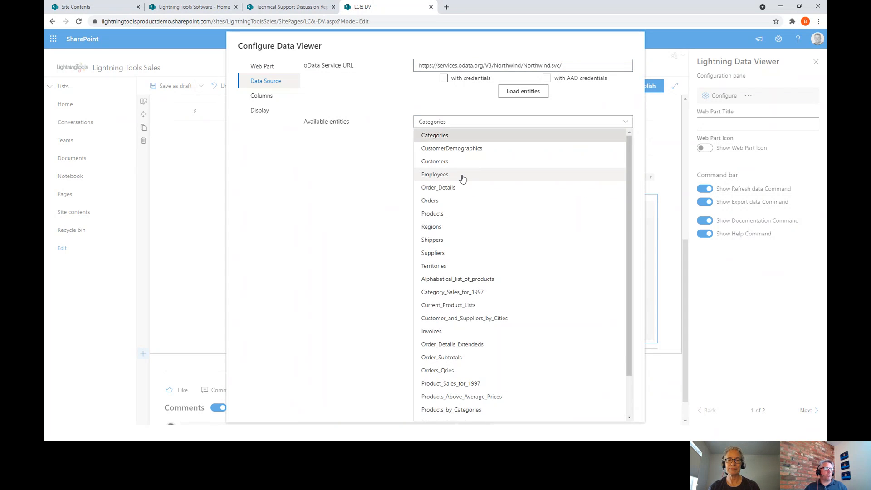
left_click(442, 212)
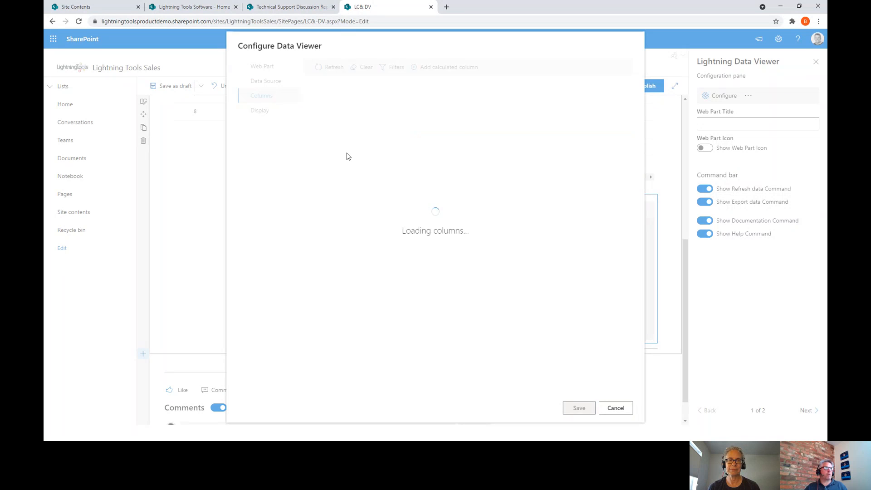
left_click(313, 109)
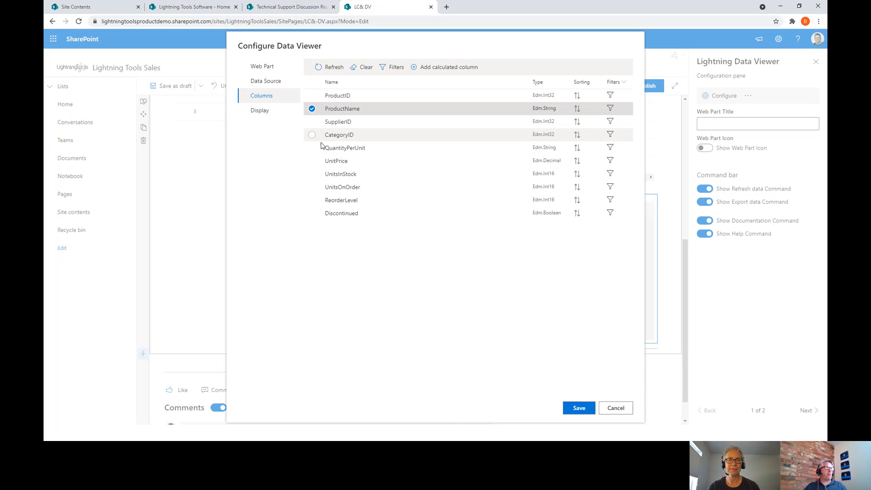
left_click(315, 175)
left_click(313, 187)
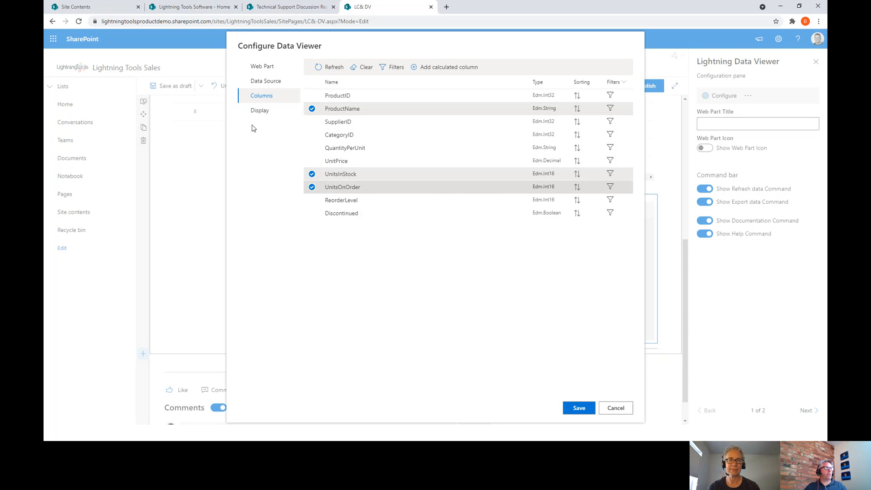
left_click(259, 110)
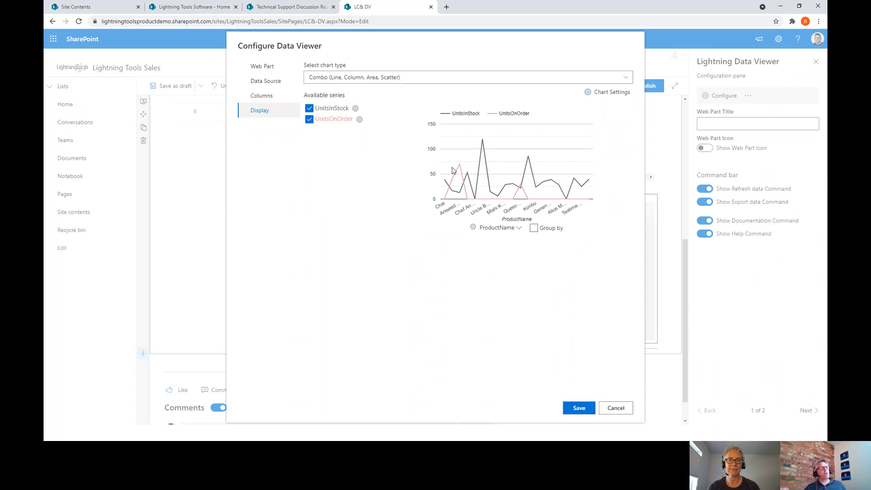
- Group the chart by ProductName and show summed UnitsInStock as theme-coloured columns
left_click(534, 228)
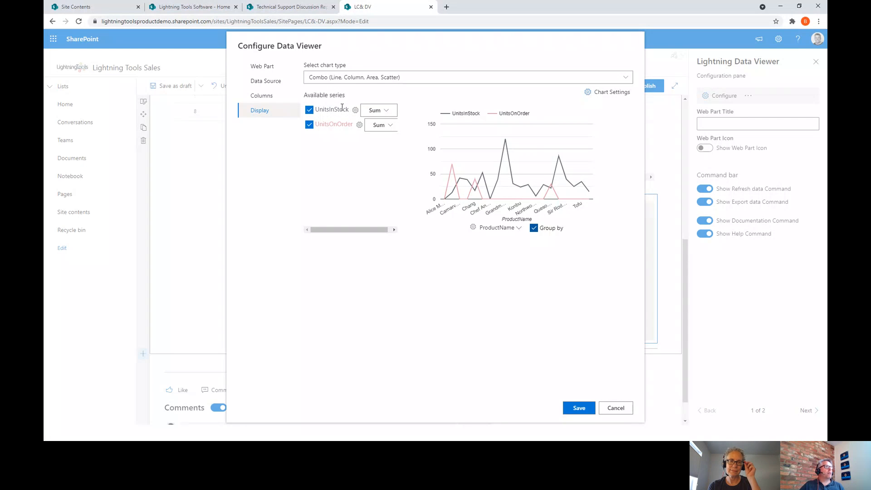
left_click(374, 112)
left_click(316, 172)
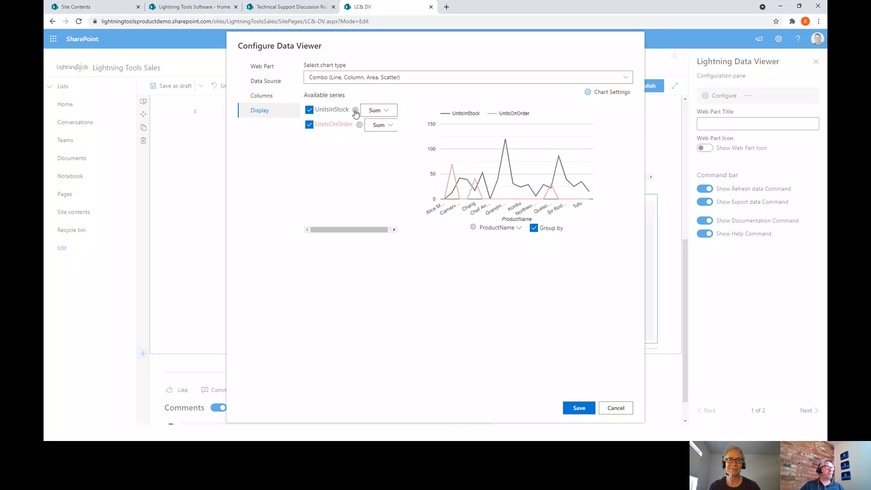
left_click(355, 110)
left_click(425, 206)
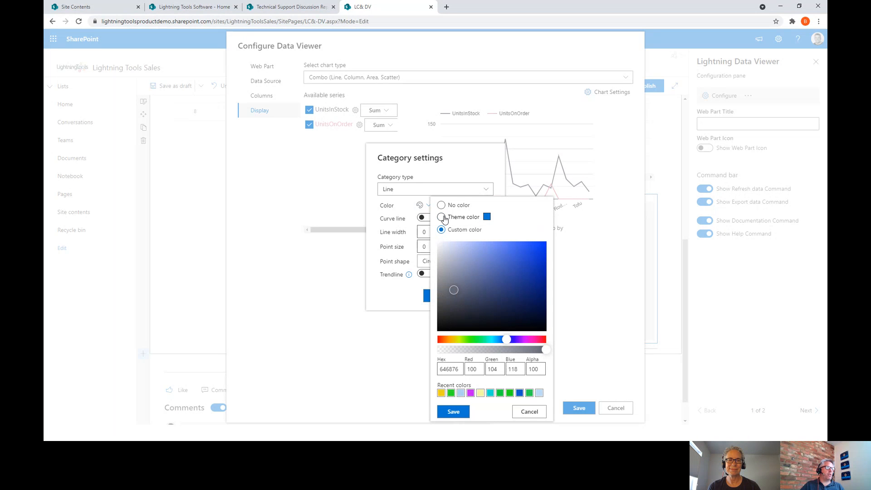
left_click(442, 217)
left_click(453, 411)
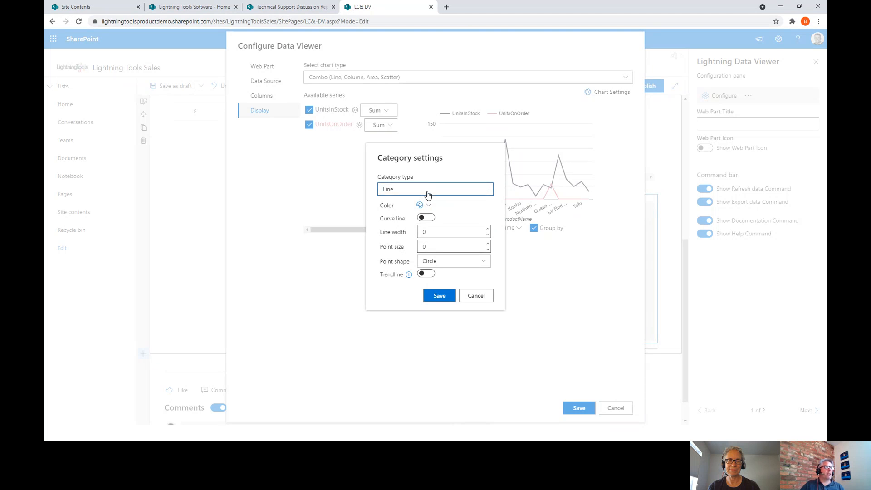
left_click(408, 189)
left_click(409, 216)
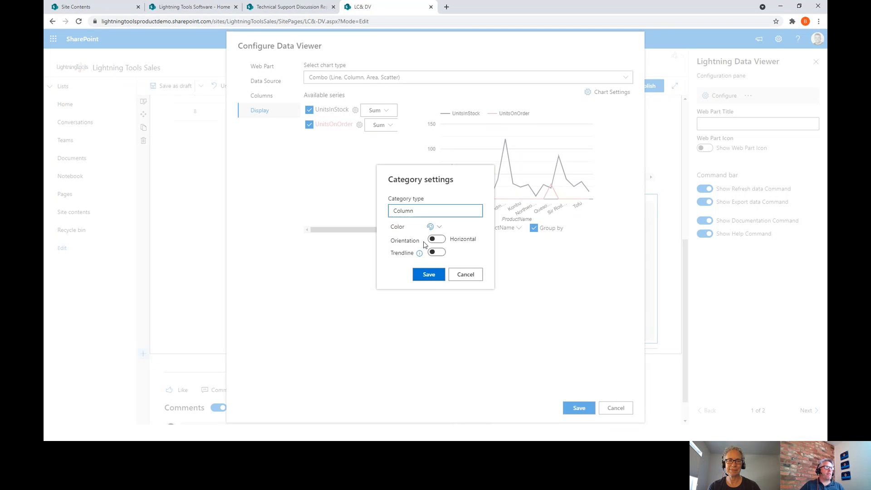
left_click(430, 275)
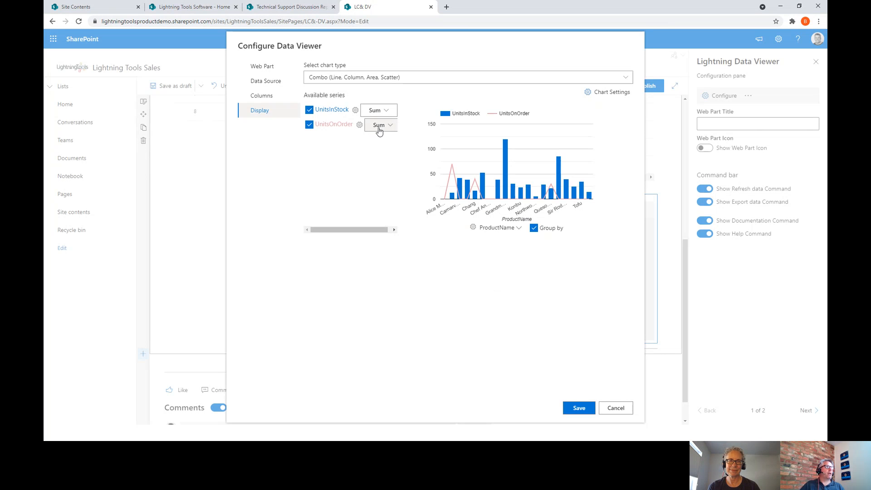
- Draw UnitsOnOrder as a bright green area series and save the viewer configuration
left_click(359, 124)
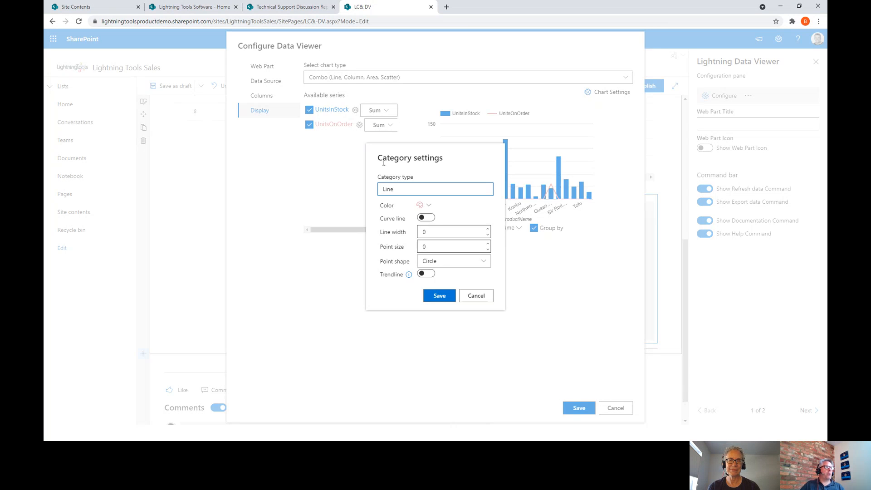
left_click(422, 205)
left_click(470, 340)
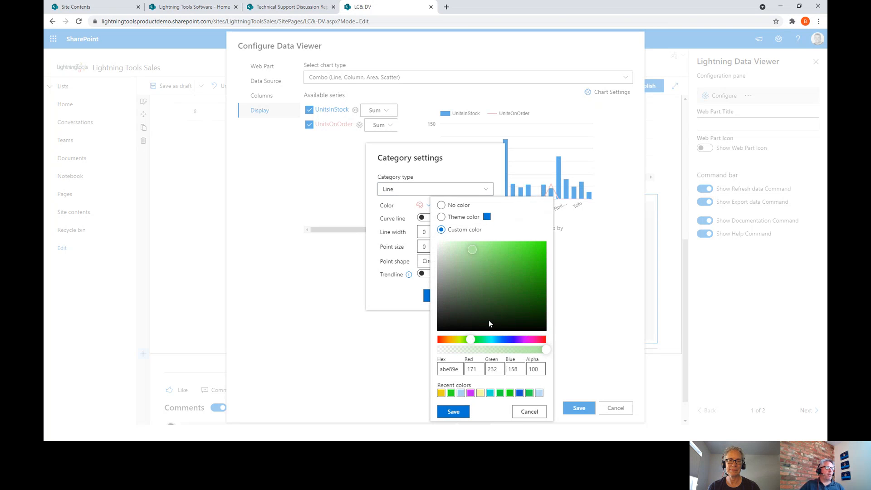
left_click(535, 249)
left_click(453, 412)
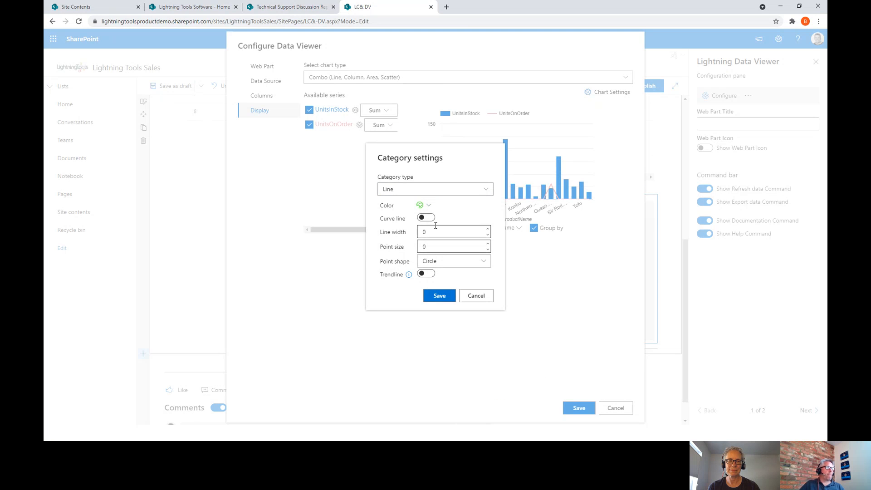
left_click(424, 190)
left_click(404, 233)
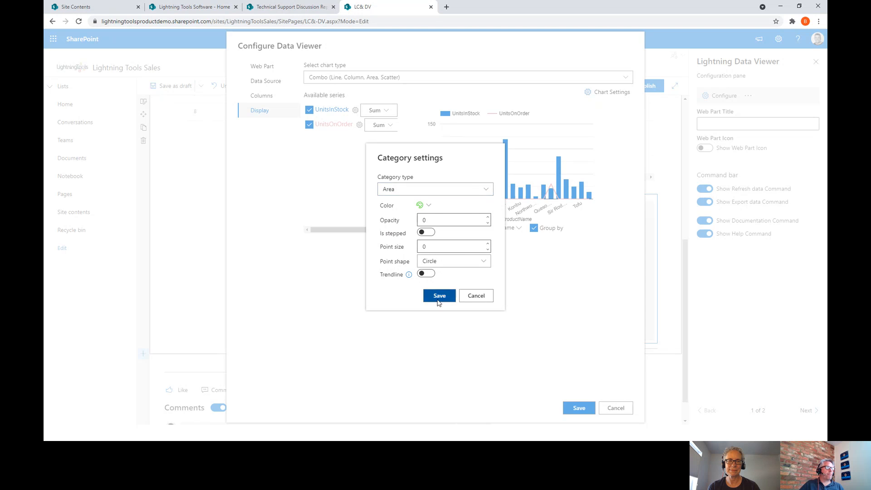
left_click(438, 296)
left_click(593, 407)
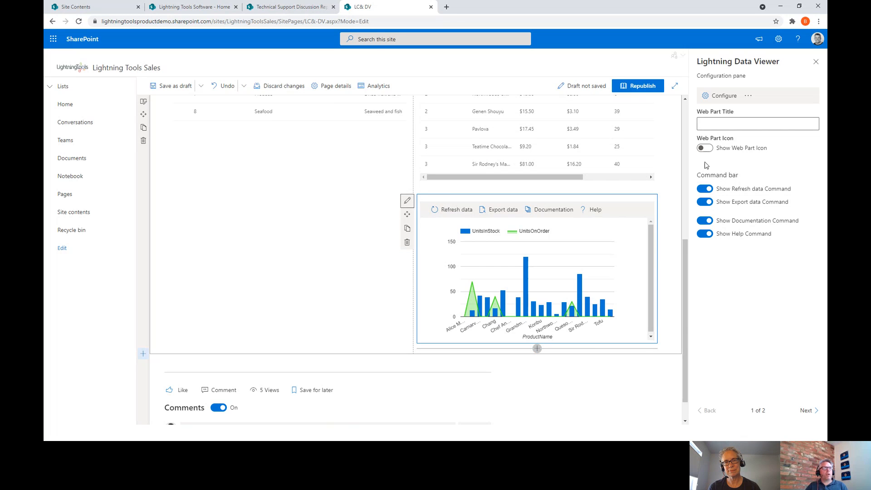
- Connect the chart viewer's CategoryID filter to the Lightning Data Viewer's Selected Items
left_click(720, 97)
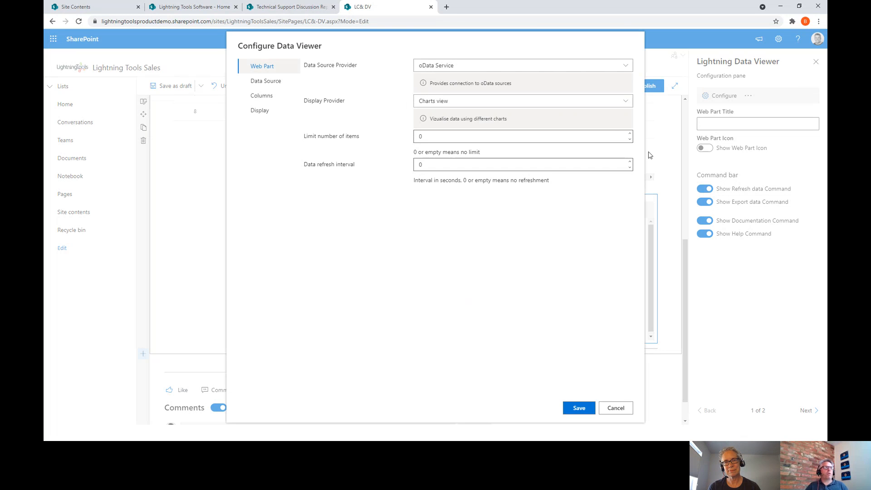
left_click(267, 99)
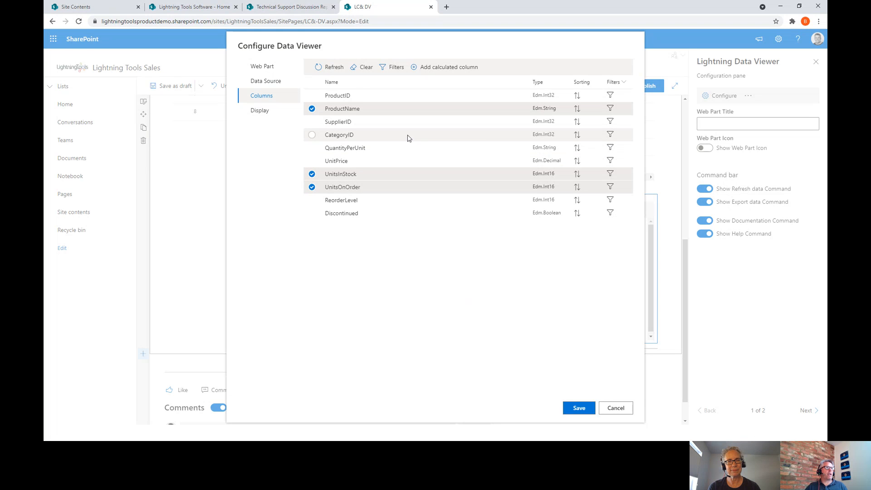
left_click(610, 135)
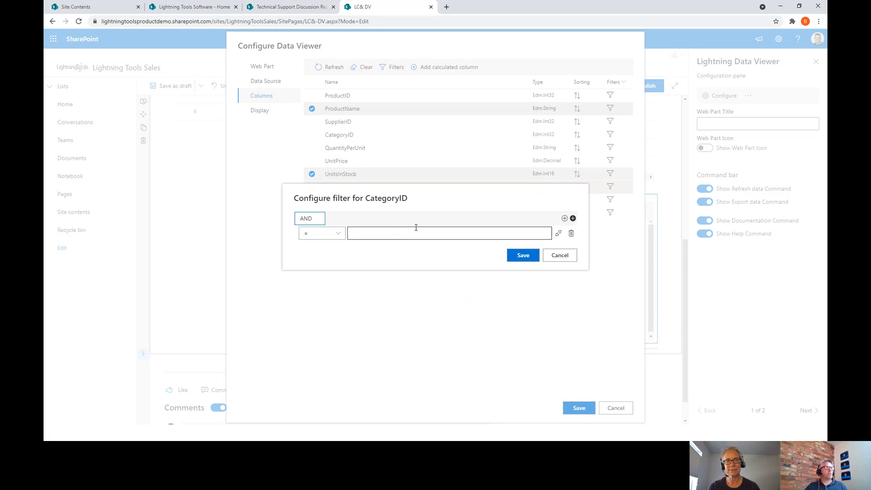
left_click(559, 231)
left_click(438, 217)
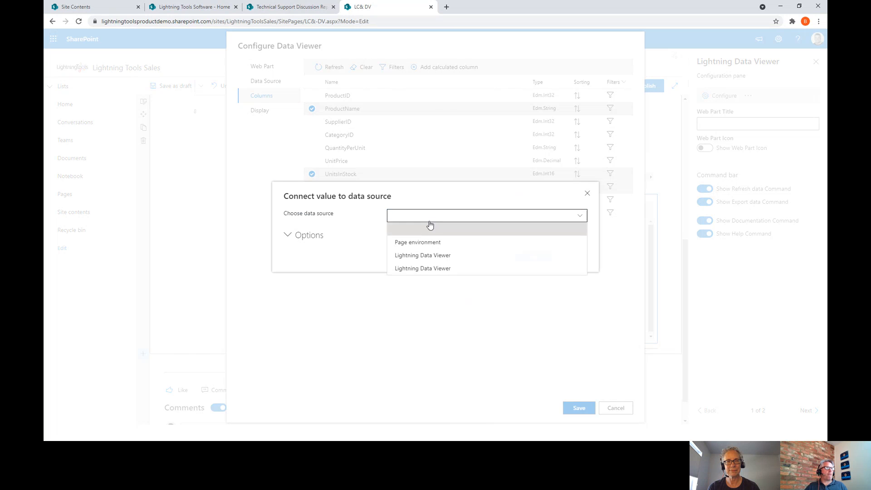
left_click(441, 256)
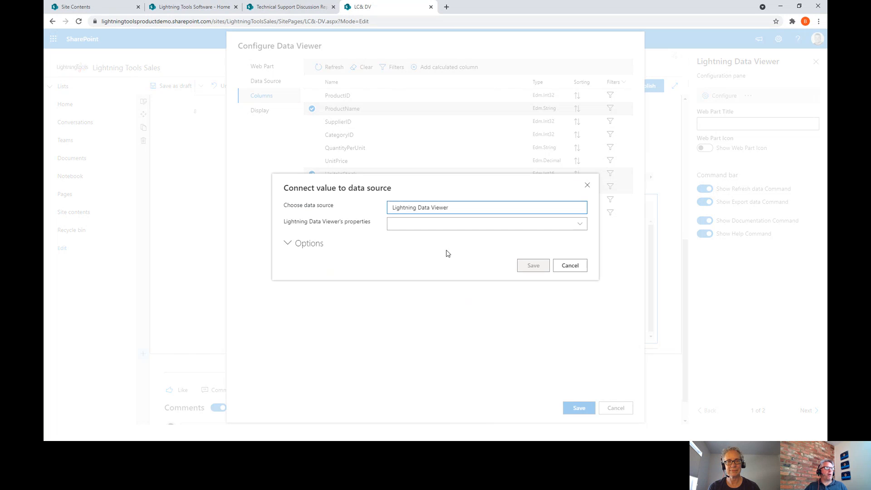
left_click(449, 224)
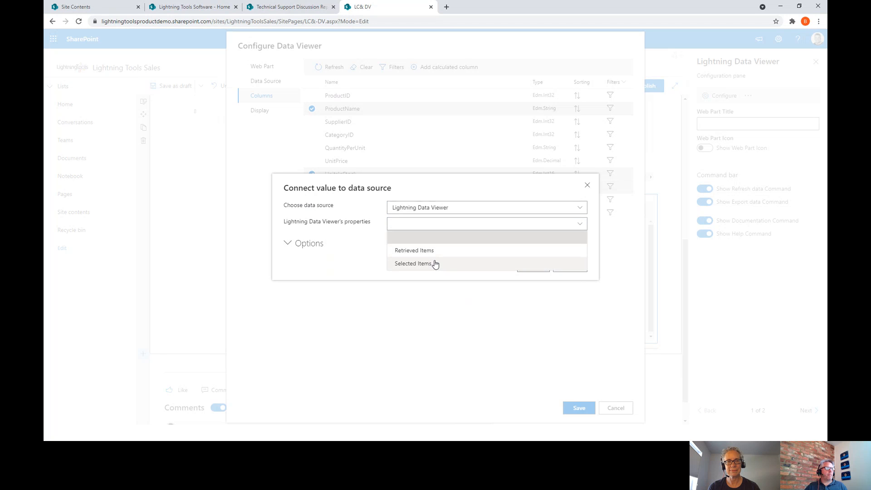
left_click(432, 263)
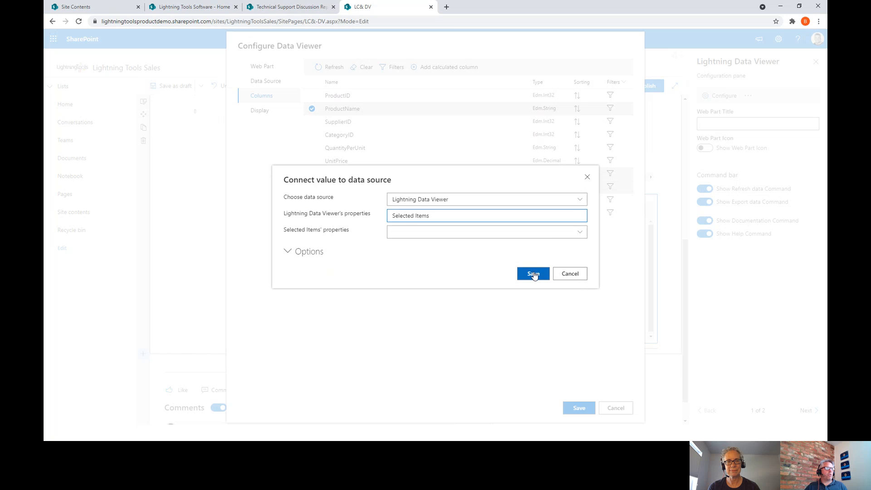
left_click(533, 273)
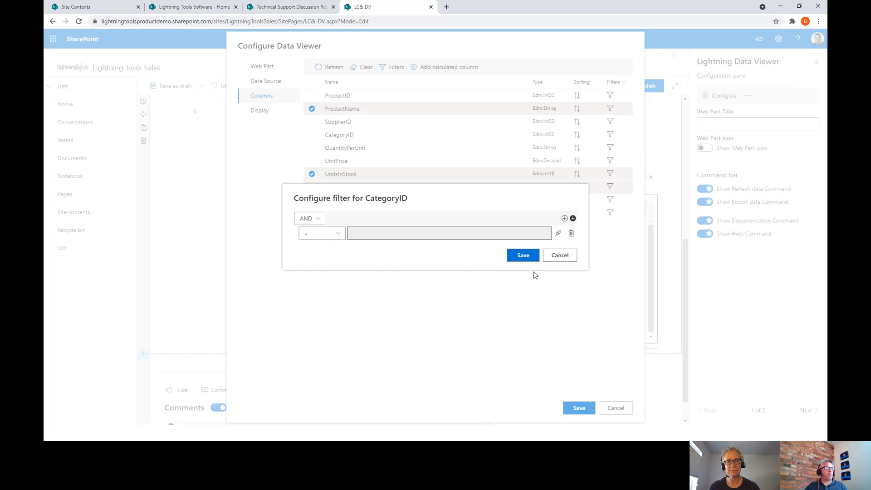
- Refine the connection to use the selected items' CategoryID and save the filter
left_click(556, 237)
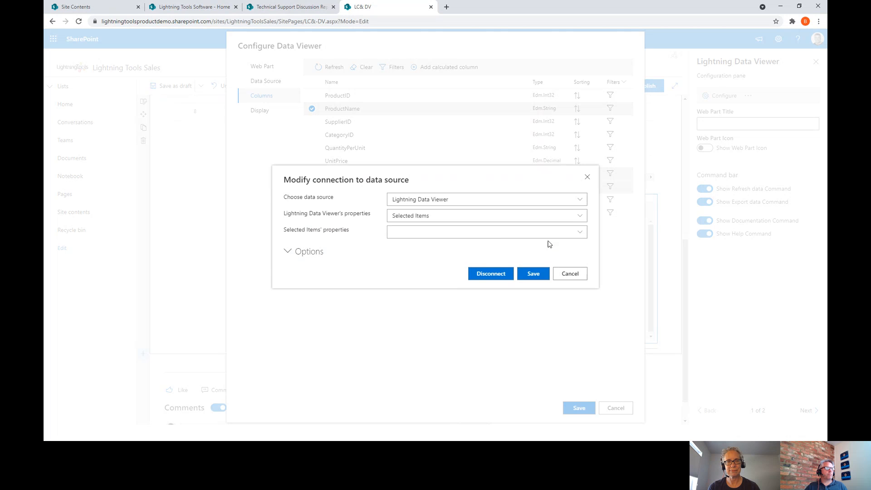
left_click(499, 233)
left_click(453, 256)
left_click(524, 276)
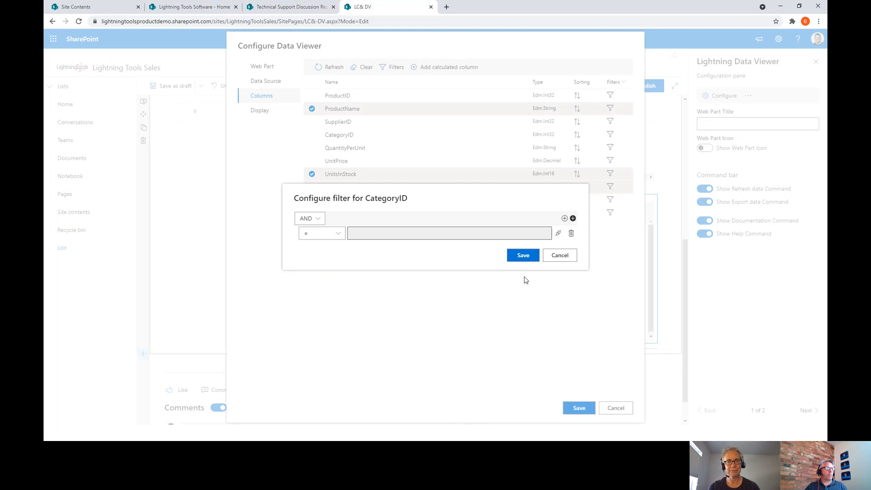
left_click(522, 254)
- Save the data viewer configuration, then untick Condiments, Confections and Beverages in the category list
left_click(580, 408)
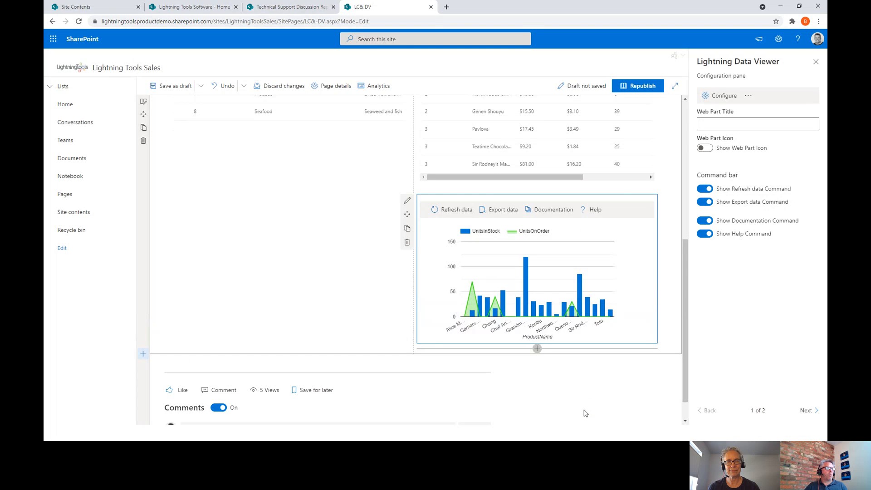
scroll(434, 266, "up", 5)
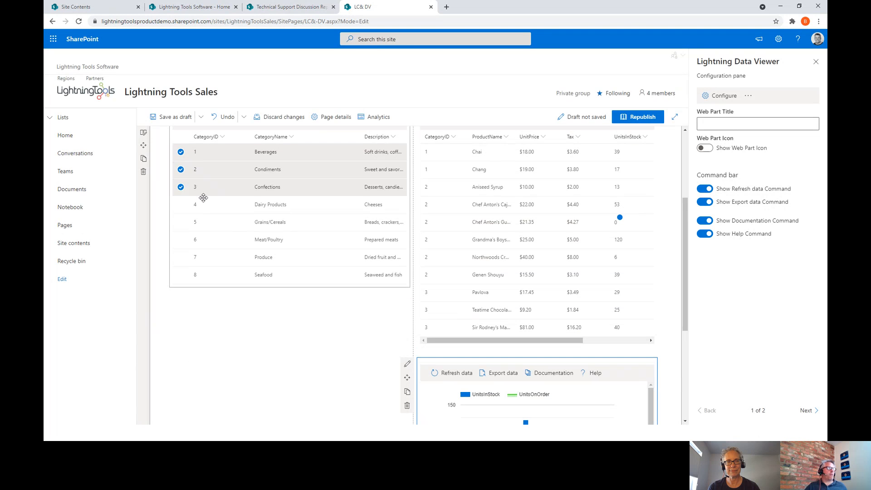
left_click(181, 189)
left_click(181, 189)
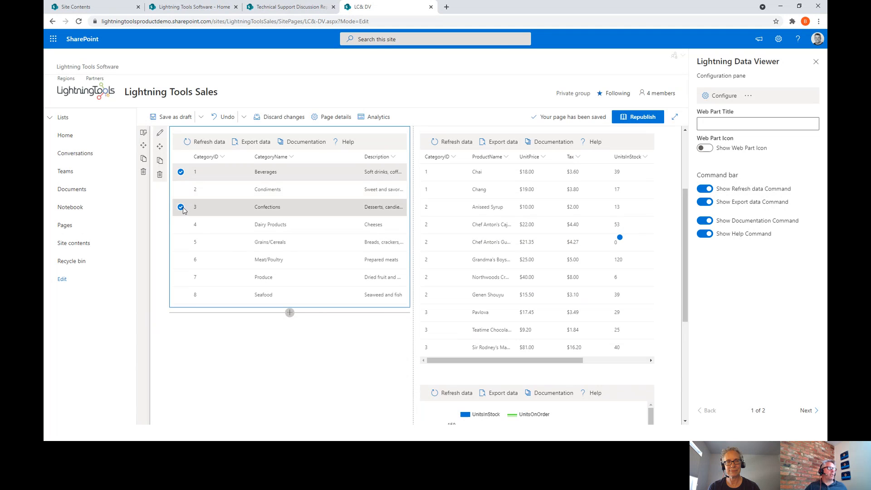
left_click(181, 208)
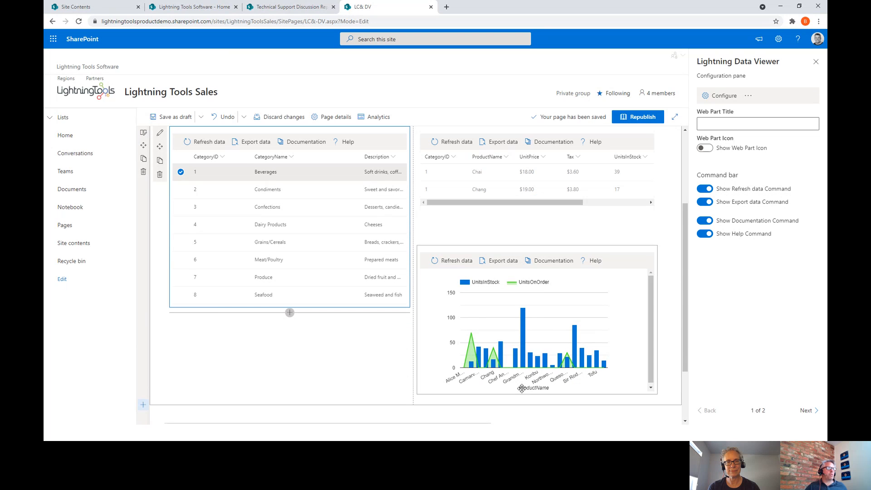
left_click(180, 171)
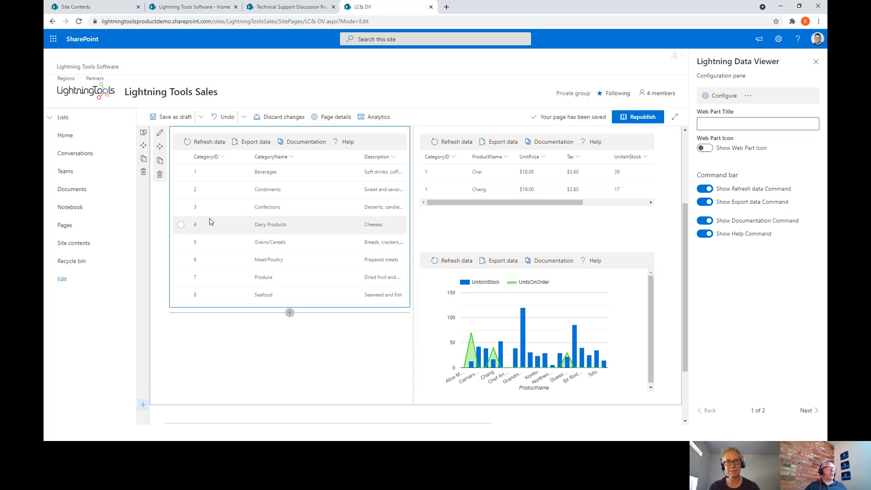
- Tick only Confections so the products table shows its three CategoryID 3 products, starting with Pavlova
scroll(549, 305, "down", 8)
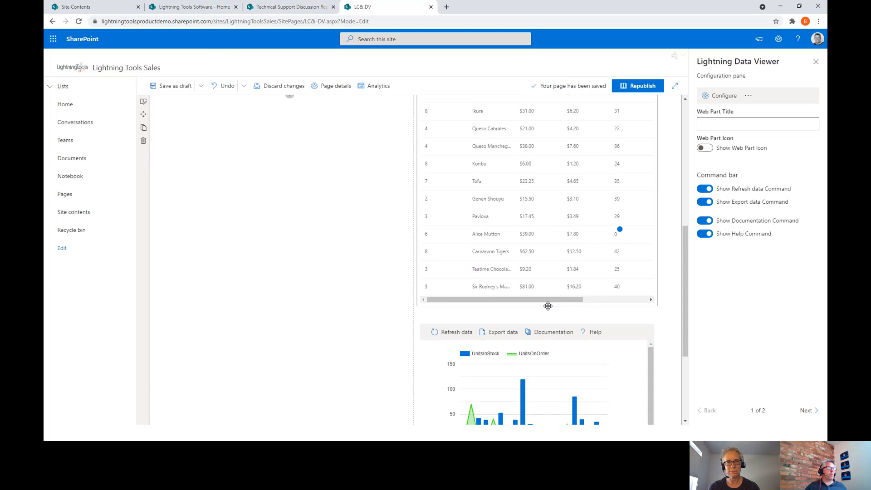
scroll(547, 305, "up", 8)
scroll(223, 187, "up", 4)
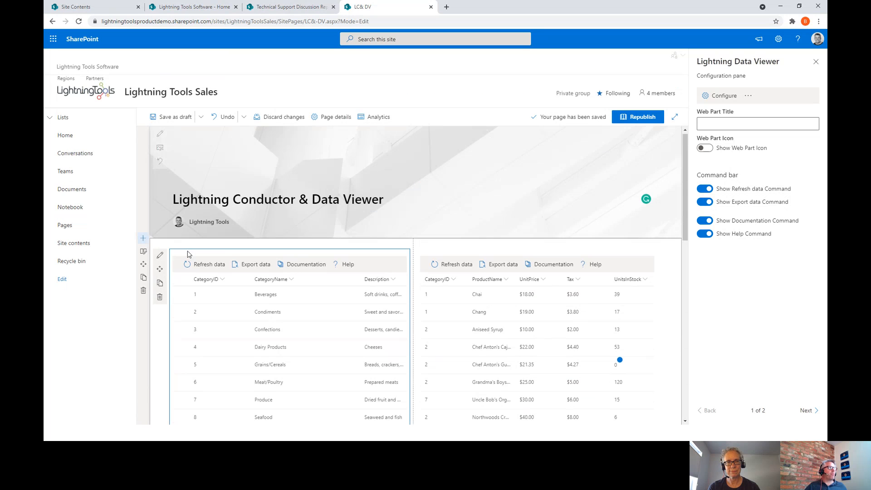
left_click(181, 331)
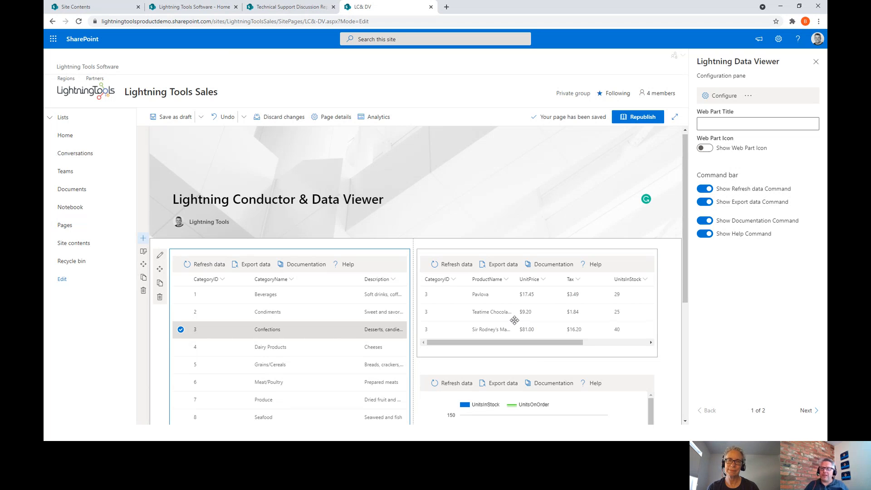
scroll(514, 320, "down", 3)
scroll(515, 320, "up", 3)
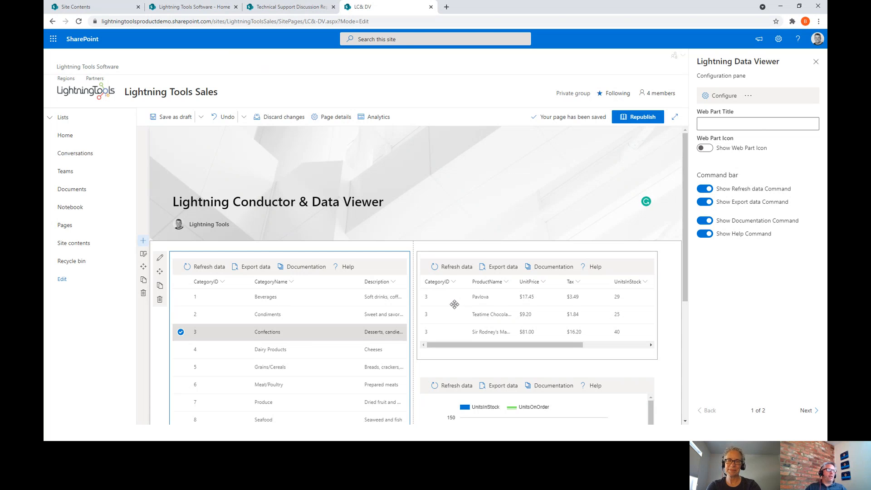
- Delete the products table and category list web parts from the section
scroll(460, 303, "down", 1)
left_click(472, 252)
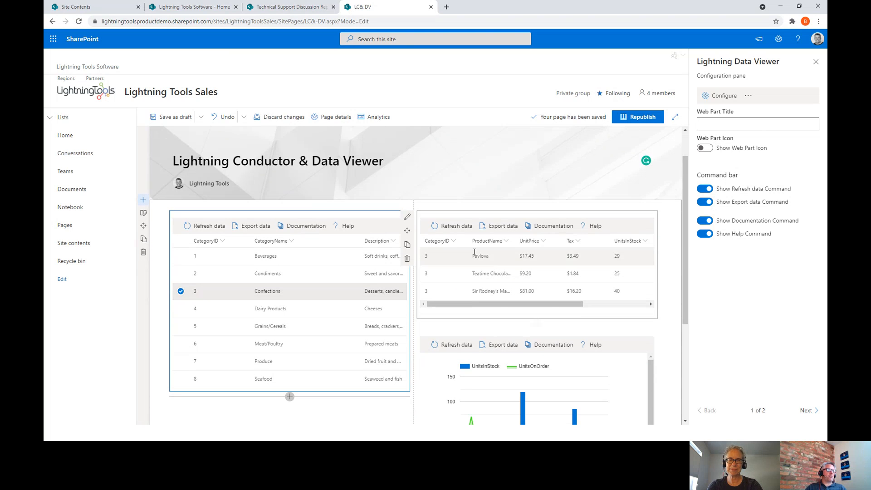
left_click(408, 258)
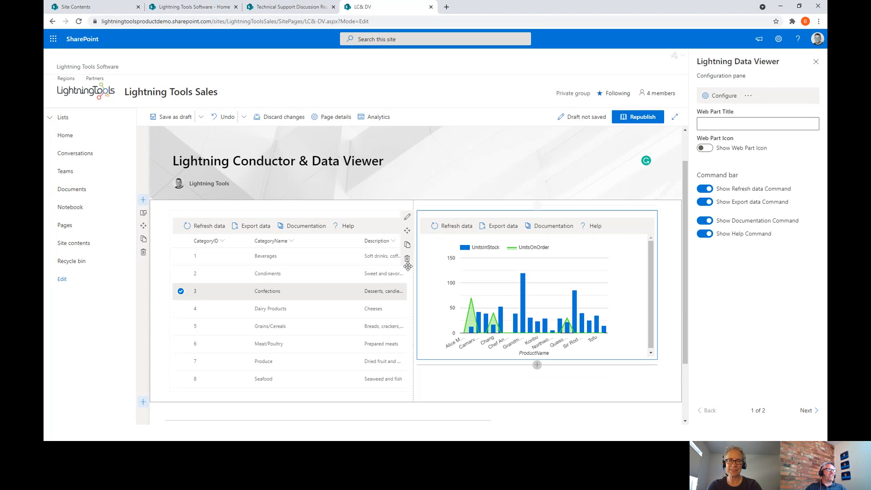
left_click(293, 253)
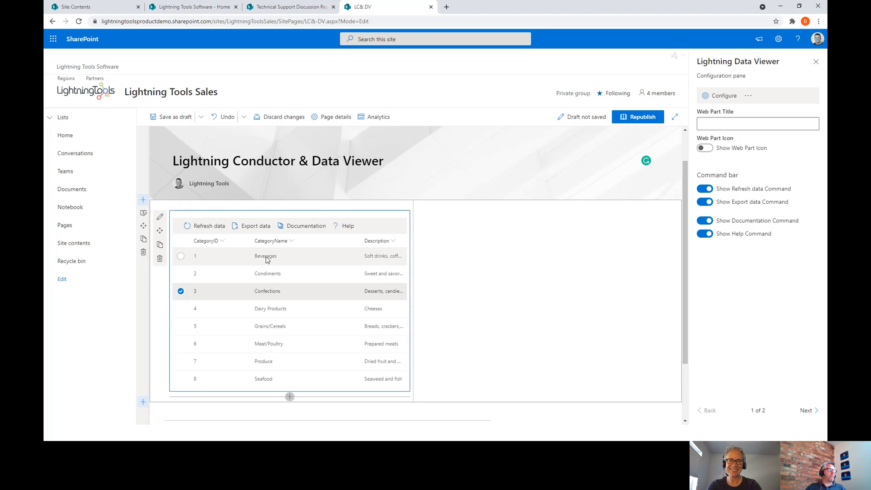
left_click(160, 258)
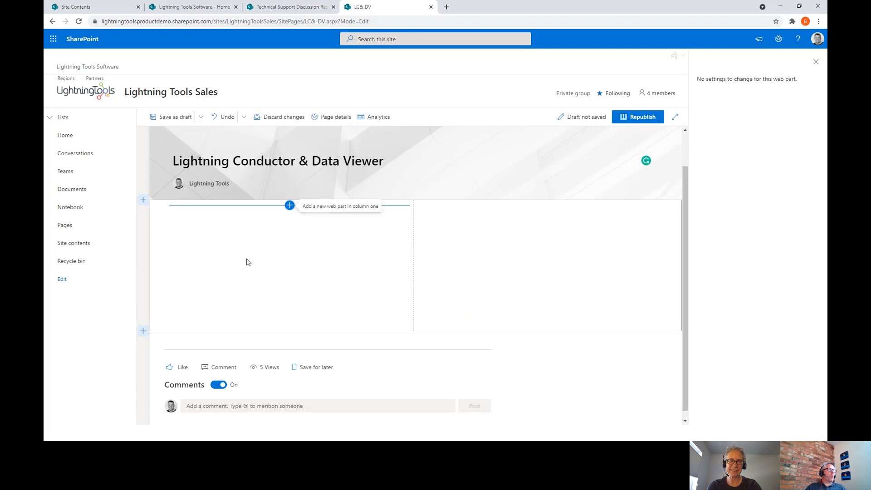
- Insert a Lightning Conductor in column one, rolling up Tasks from the Current Tenant with person avatars
left_click(286, 209)
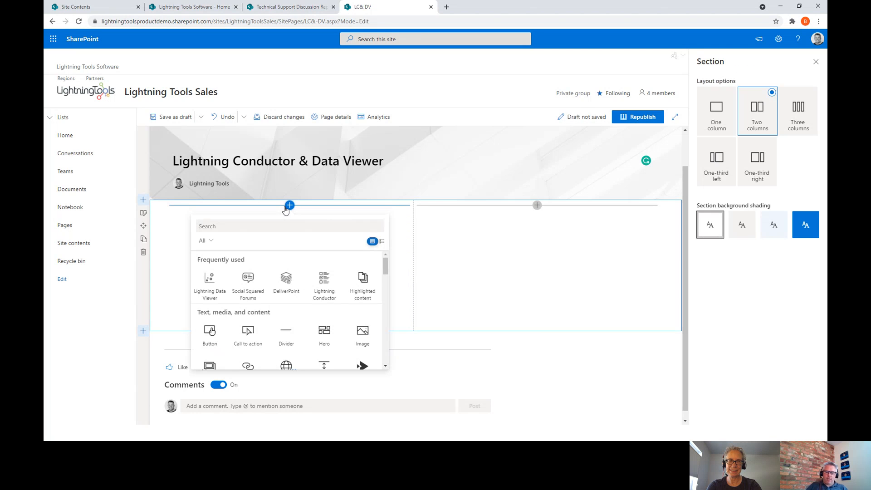
type("li")
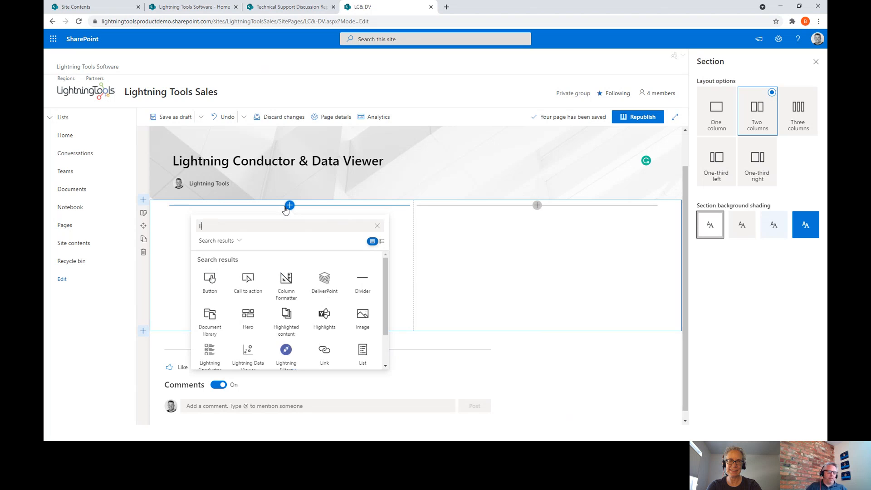
type("ghtni")
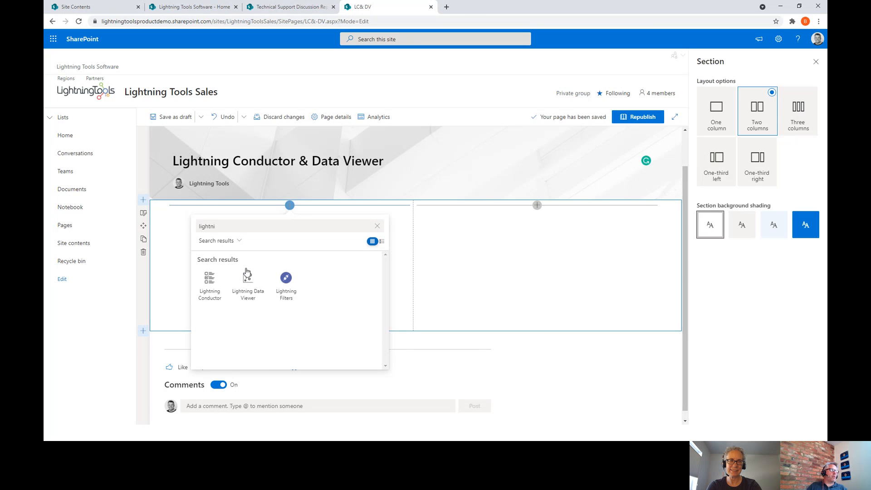
left_click(210, 282)
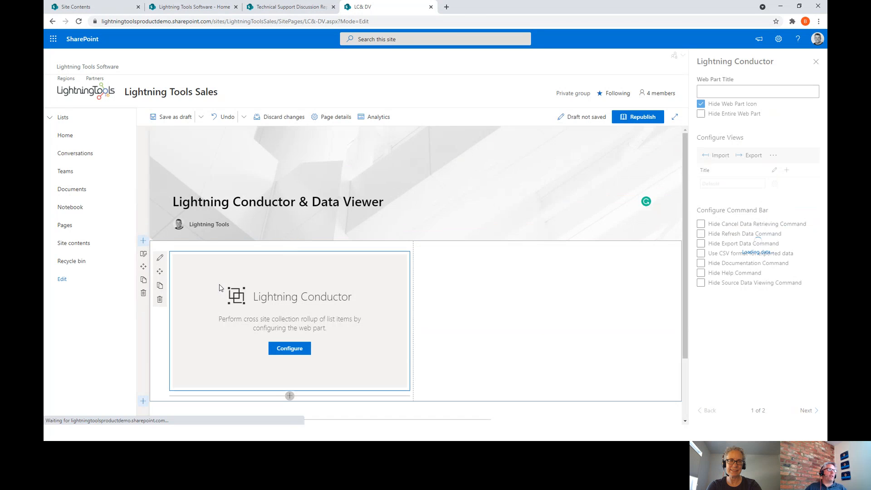
left_click(274, 350)
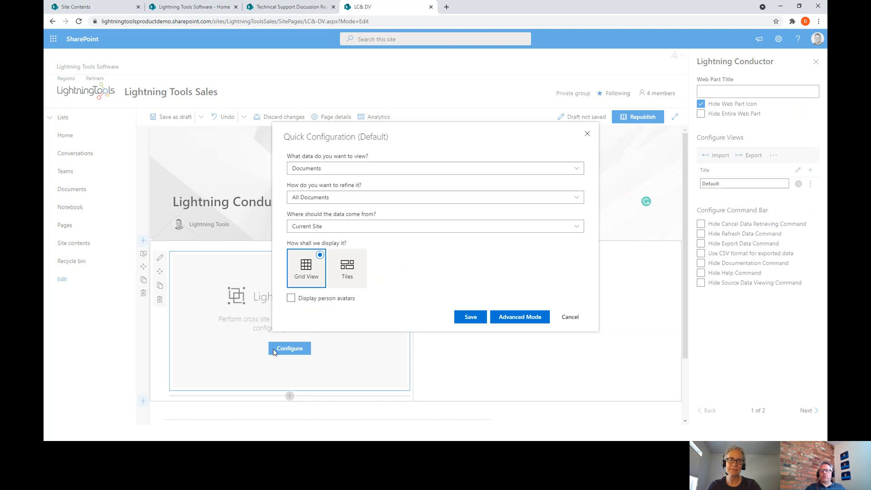
left_click(337, 170)
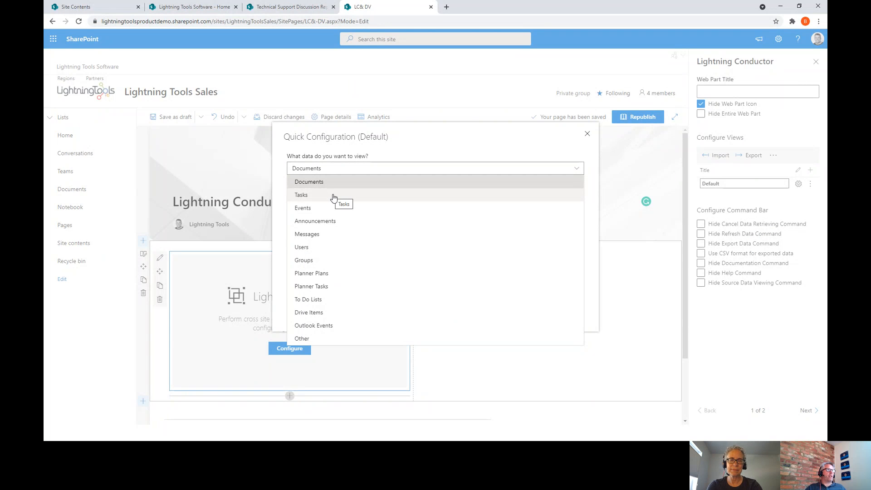
left_click(333, 196)
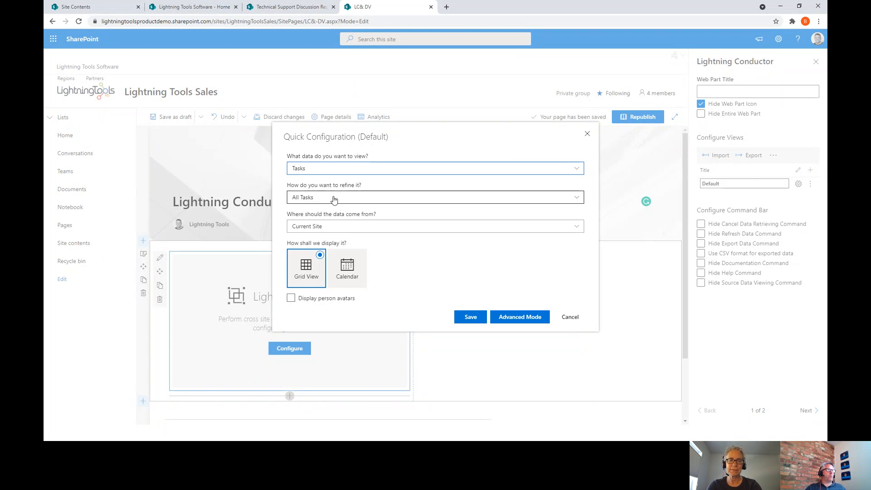
left_click(349, 229)
left_click(320, 292)
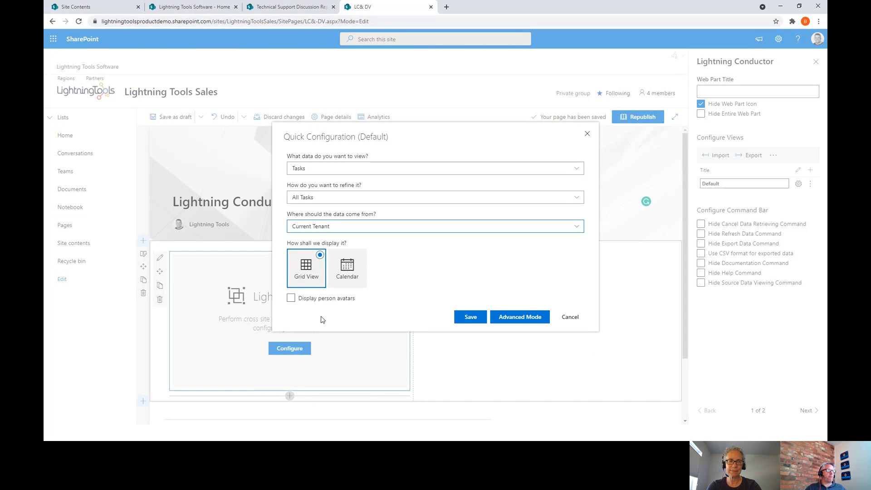
left_click(291, 298)
- Save the tenant-wide task rollup, review its status, priority and due-date grid, and open column two's web part picker
left_click(471, 317)
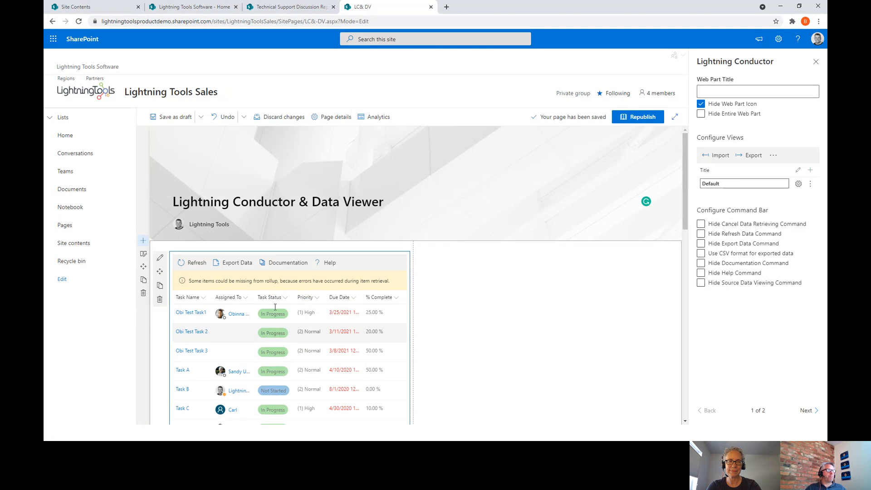
scroll(476, 320, "down", 5)
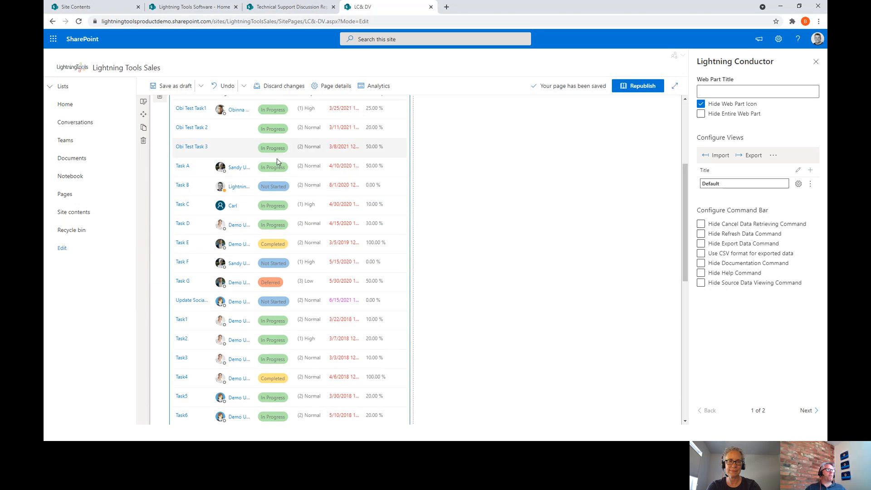
mouse_move(221, 264)
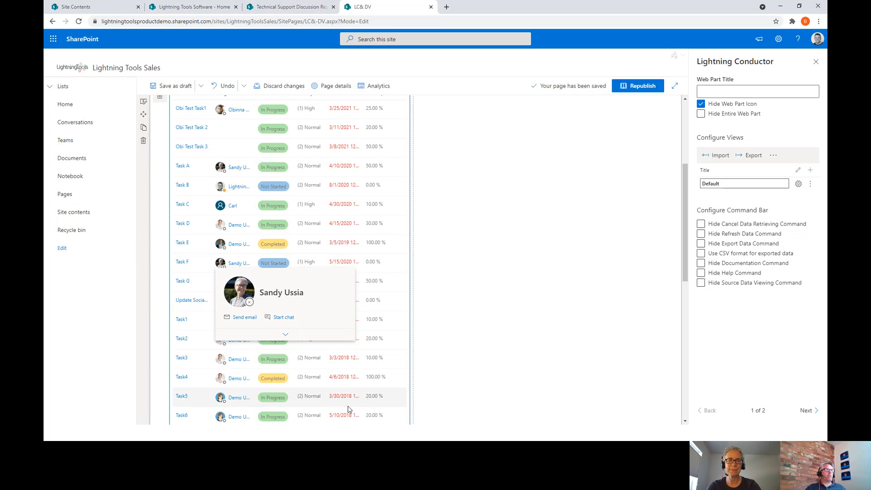
scroll(521, 359, "up", 5)
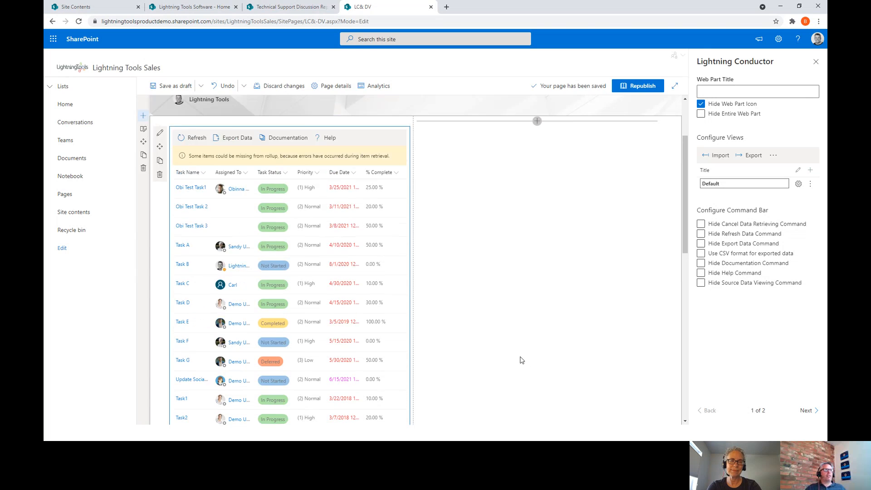
left_click(536, 215)
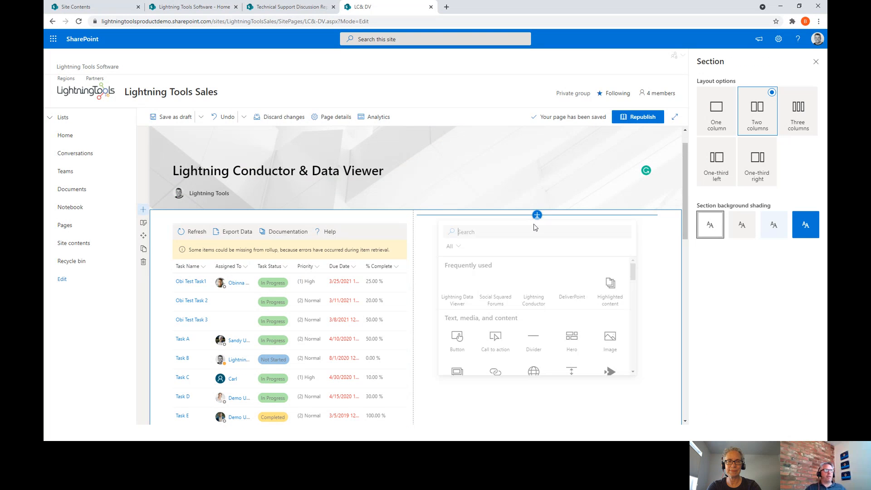
- Add a Lightning Data Viewer to column two using Current Page Data Source and Charts view
left_click(458, 294)
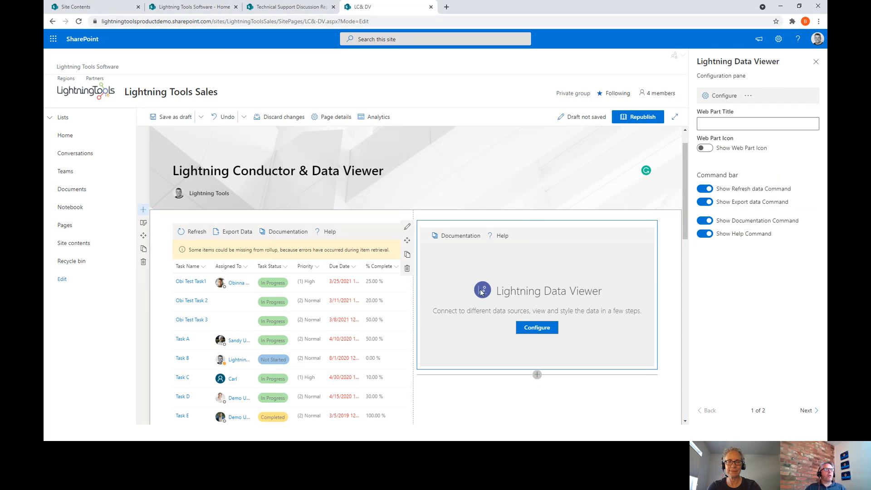
left_click(524, 327)
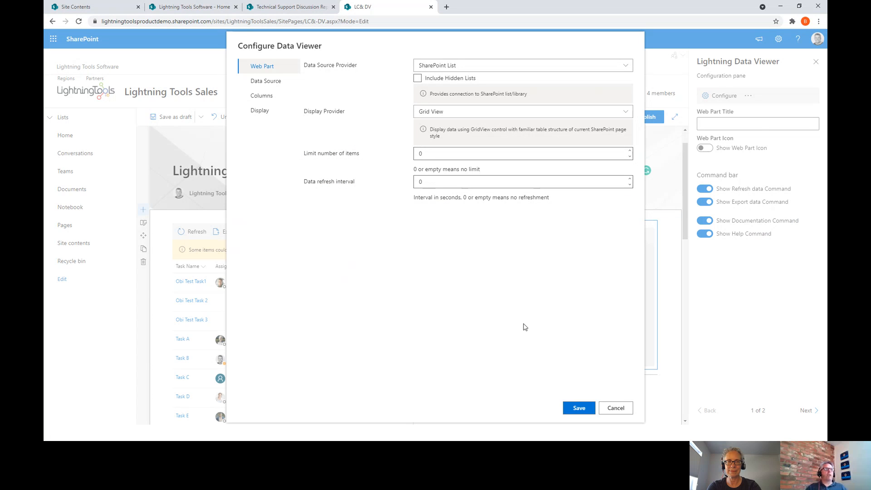
left_click(472, 68)
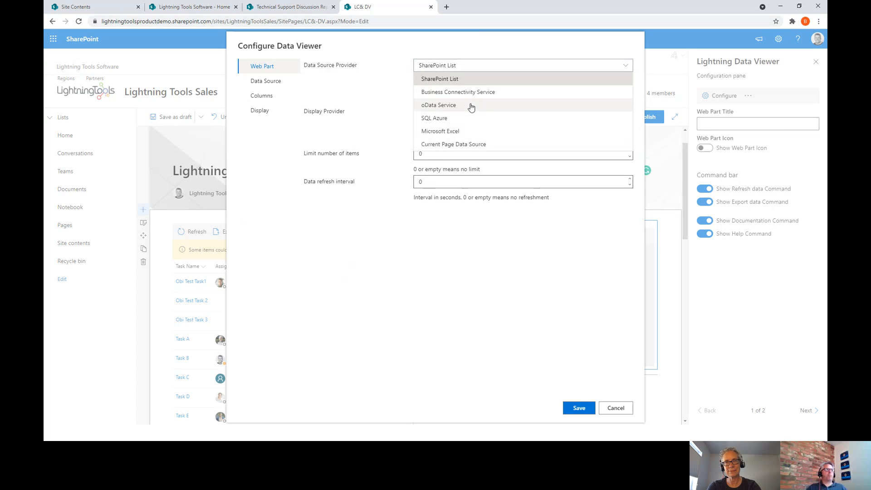
left_click(447, 144)
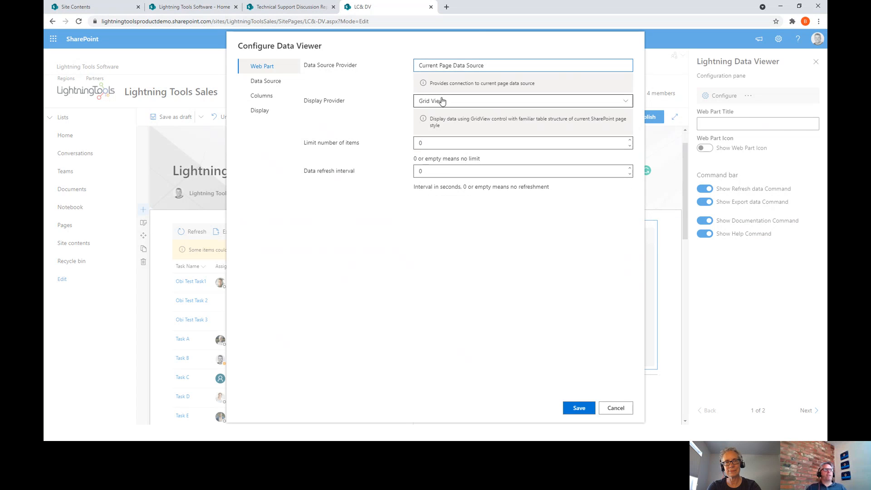
left_click(491, 100)
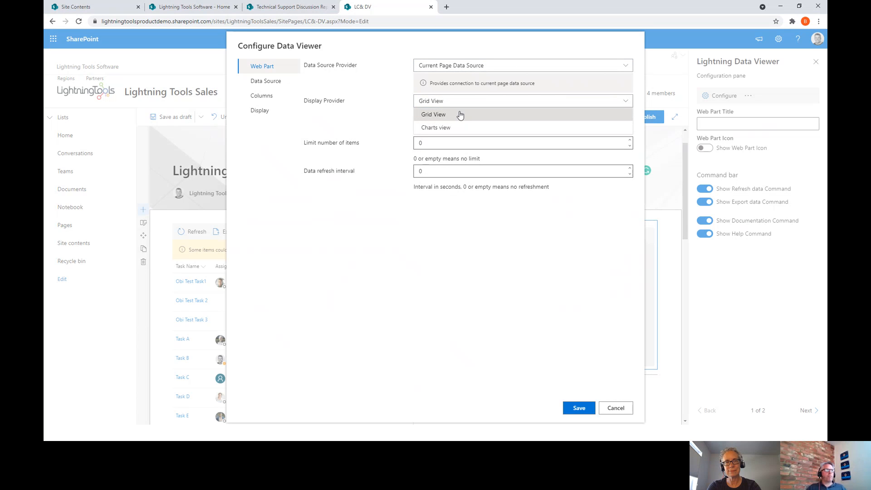
left_click(447, 128)
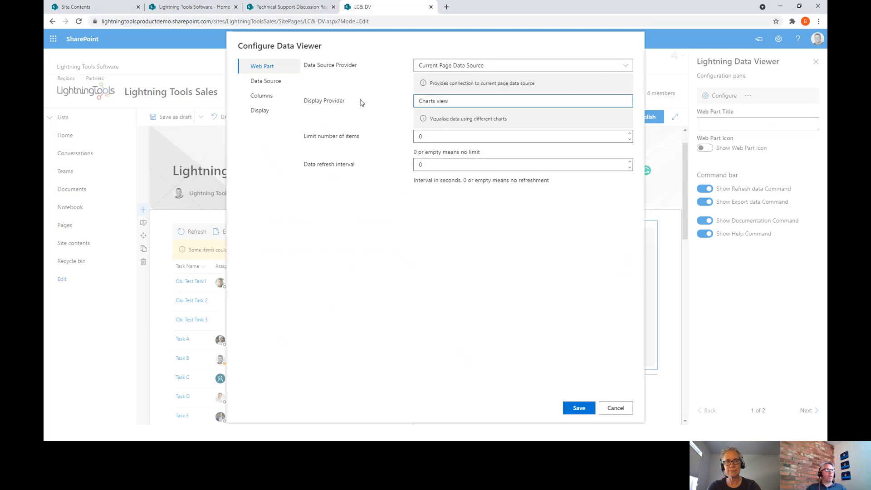
left_click(267, 94)
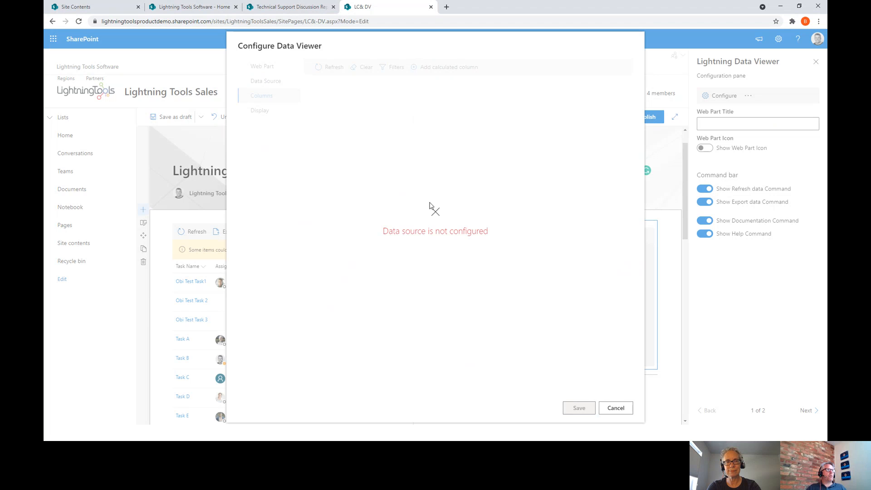
- Connect the Data Viewer to the Lightning Conductor's Retrieved Items, exposing task columns like Title and Status
left_click(294, 85)
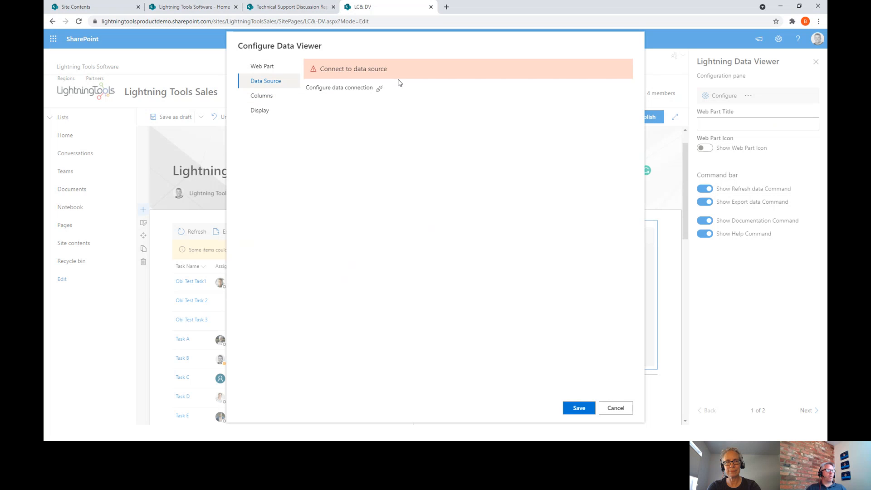
left_click(376, 91)
left_click(441, 216)
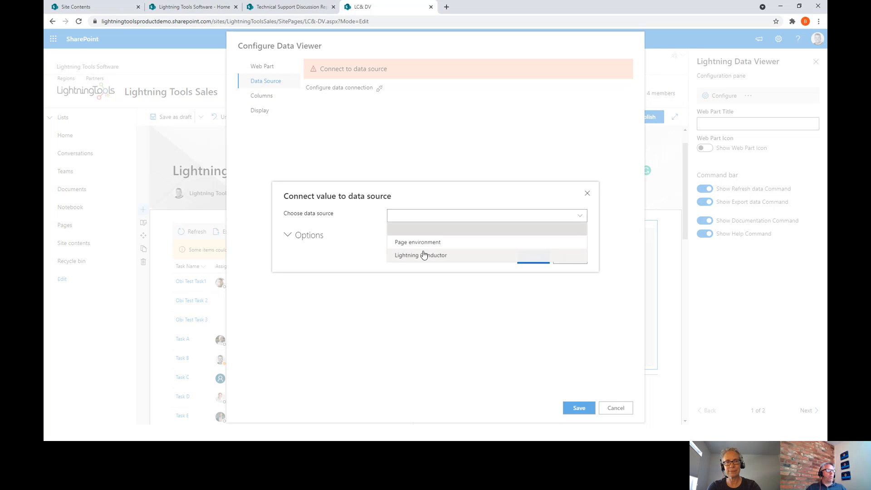
left_click(421, 256)
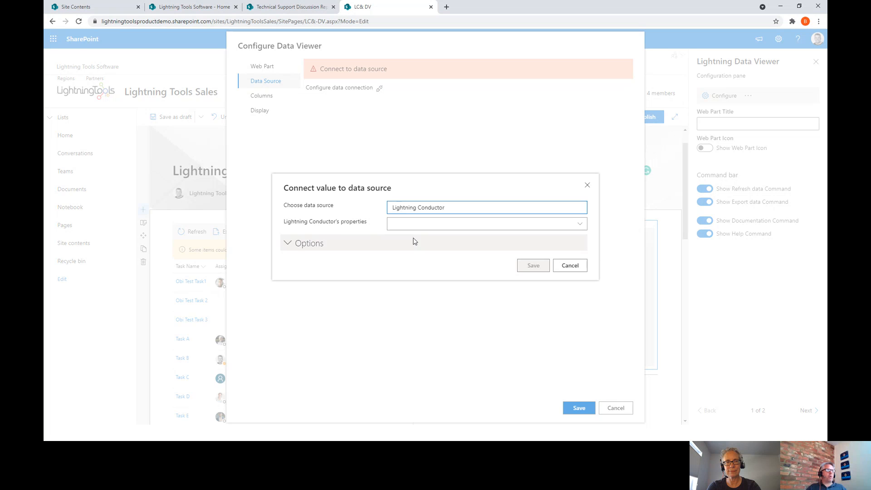
left_click(413, 224)
left_click(414, 249)
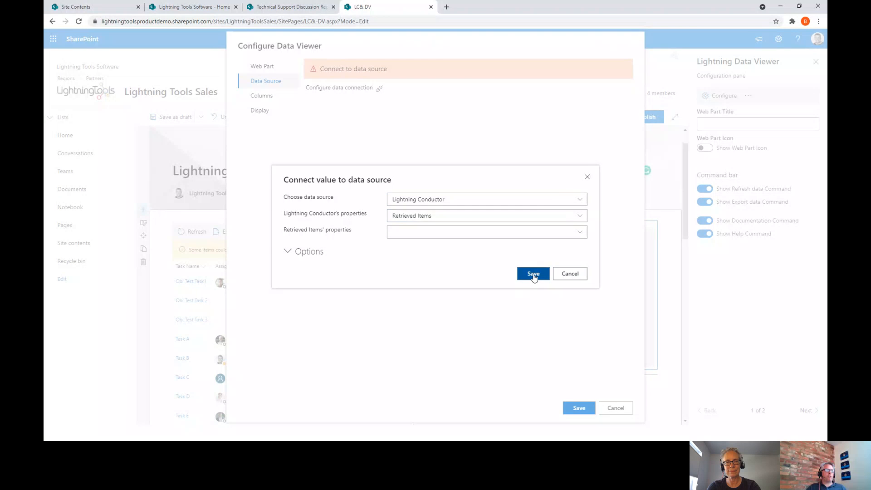
left_click(532, 272)
left_click(261, 95)
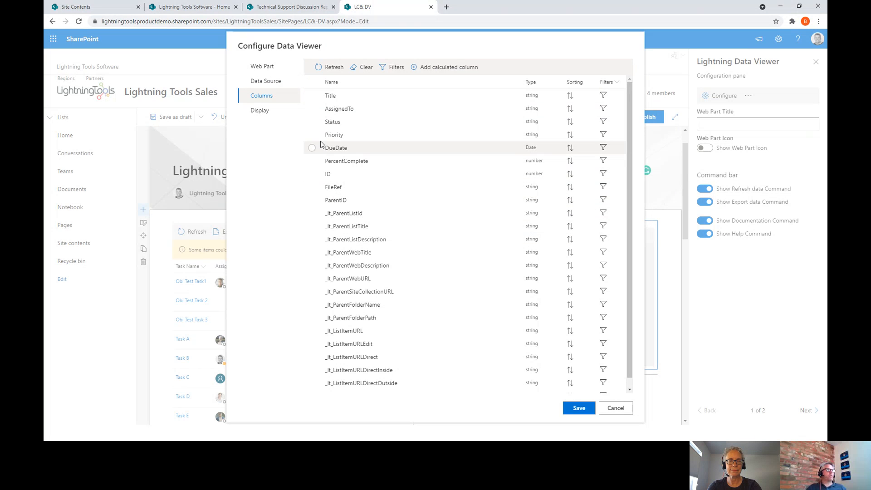
- Chart the ID and Priority columns as a pie grouped by priority with Sum, then save
left_click(313, 174)
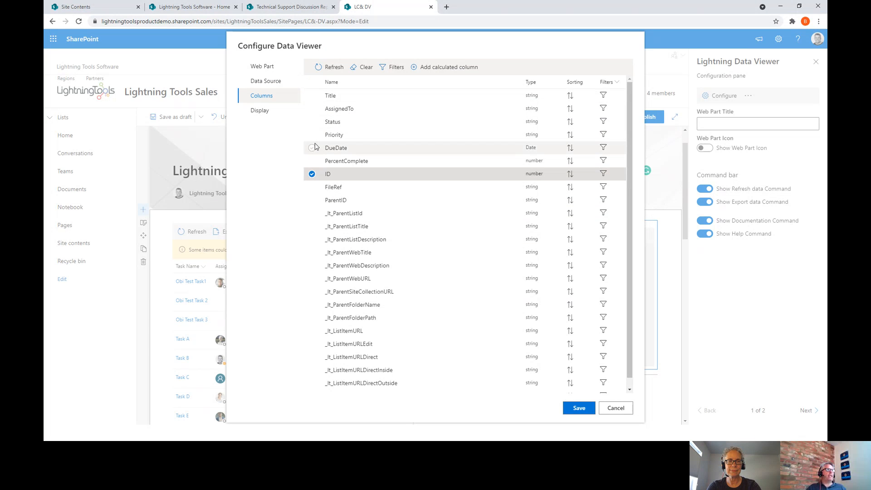
left_click(312, 134)
left_click(278, 115)
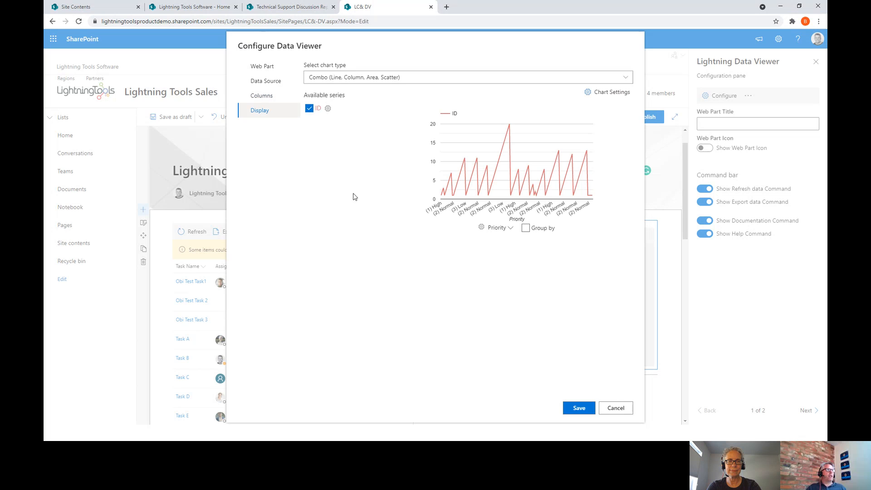
left_click(587, 80)
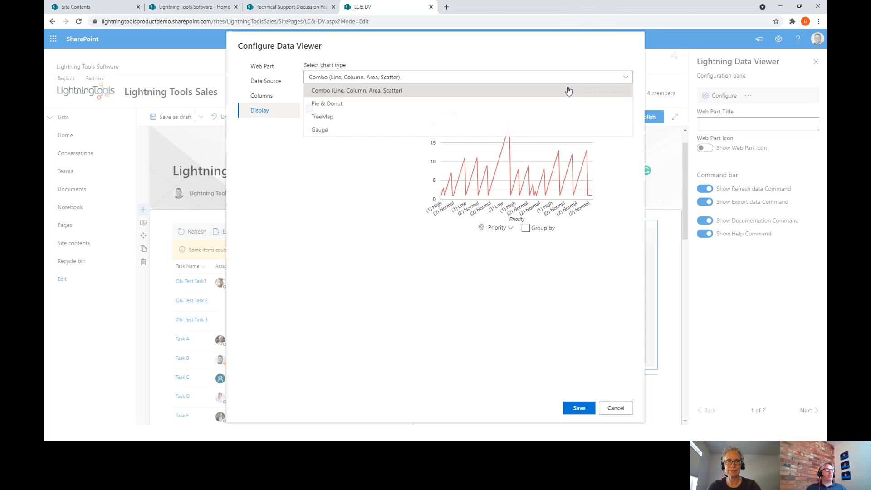
left_click(456, 101)
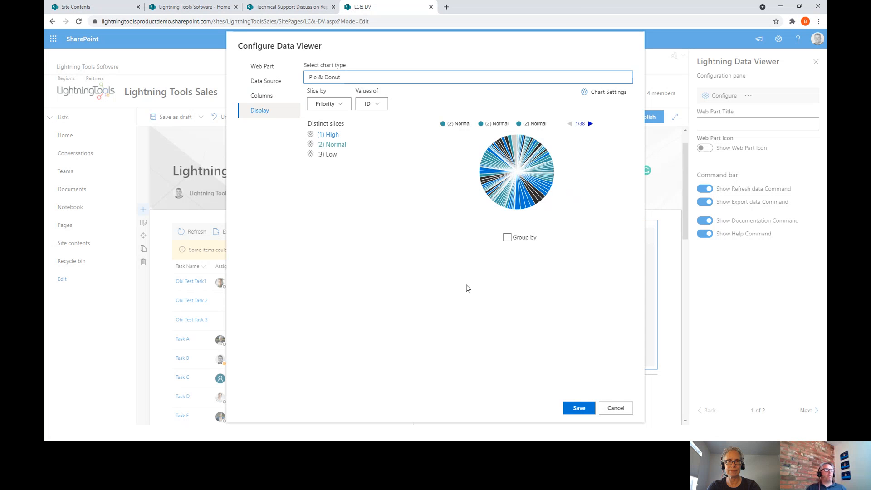
left_click(507, 237)
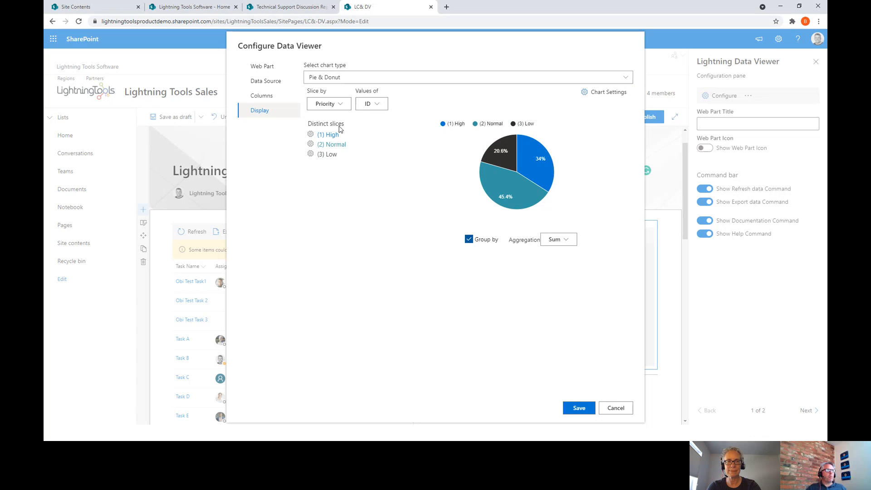
left_click(577, 408)
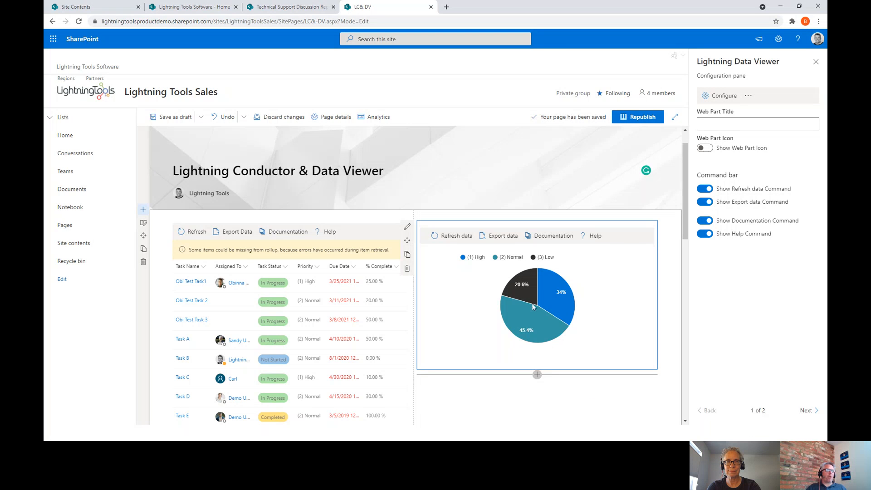
- Inspect the pie slices, then open and close the web part picker above the task grid
mouse_move(540, 304)
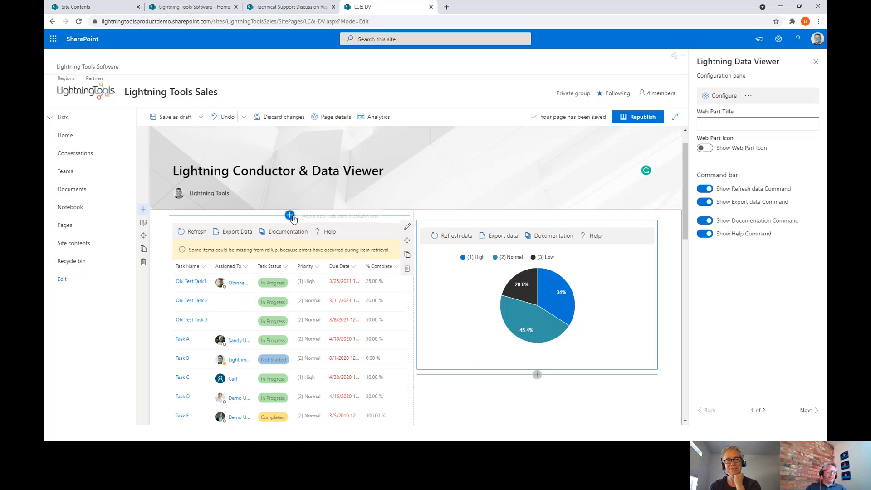
left_click(290, 216)
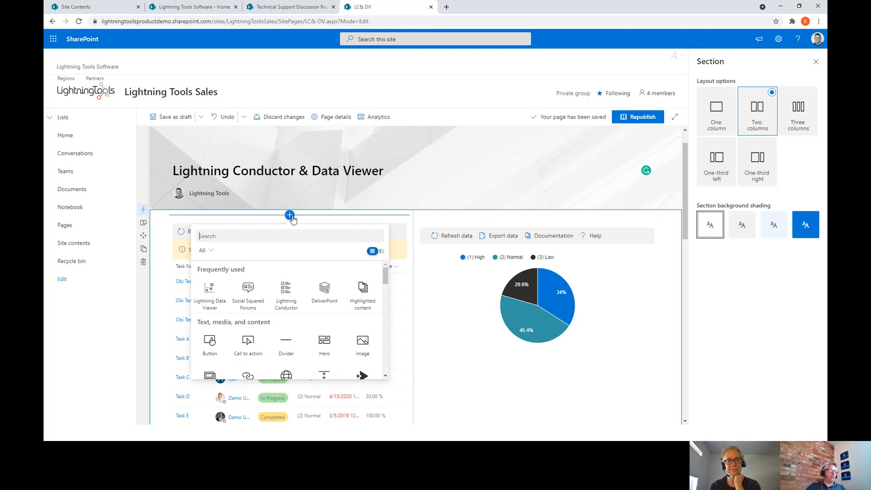
left_click(468, 353)
- Filter the task grid's Task Status column to Completed, updating the pie to High 55.7%, Normal 29.2%, Low 15.1%
left_click(443, 397)
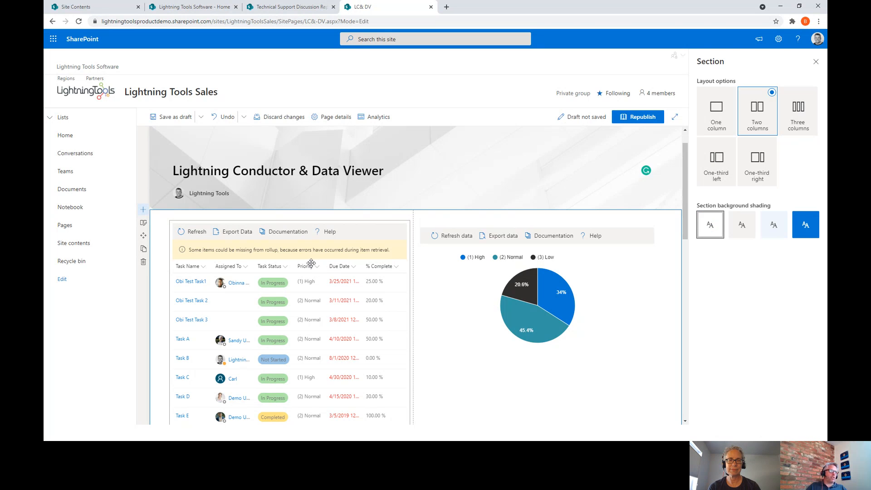
left_click(317, 267)
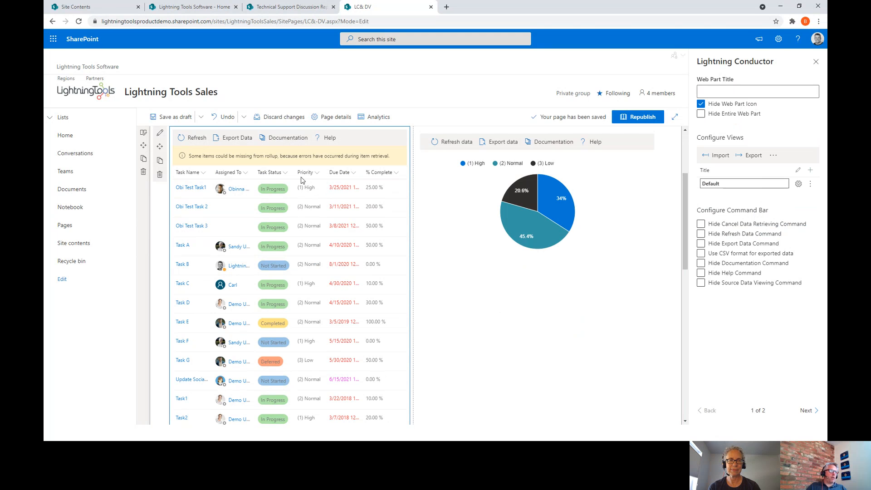
left_click(286, 174)
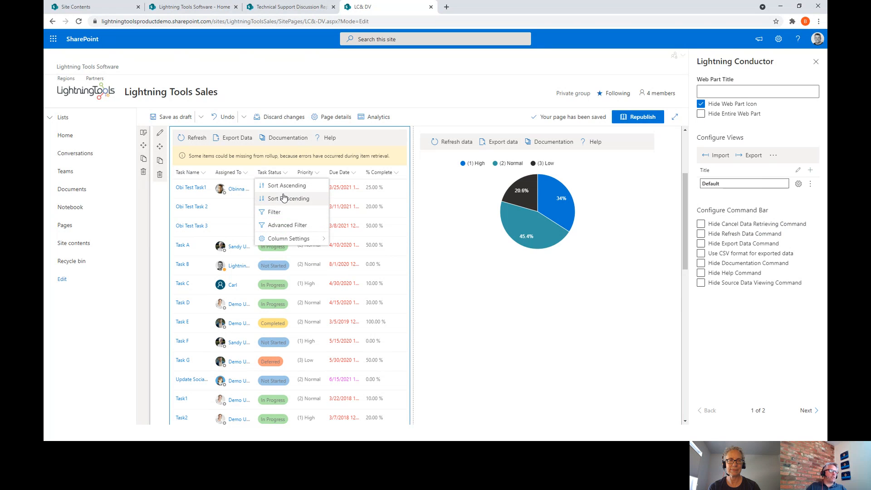
mouse_move(292, 240)
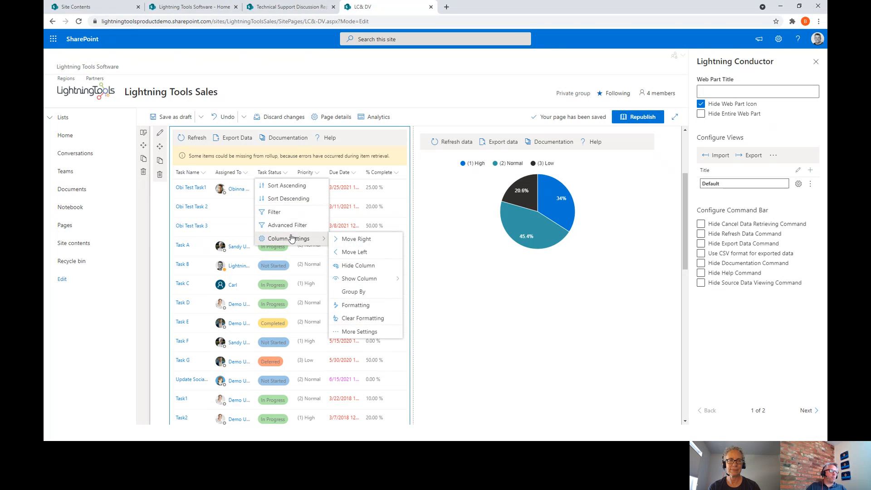
left_click(284, 216)
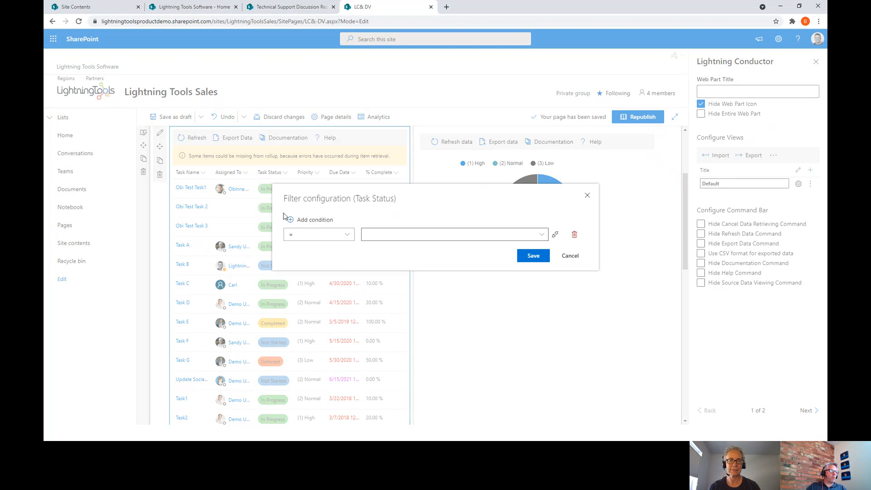
left_click(541, 234)
left_click(402, 277)
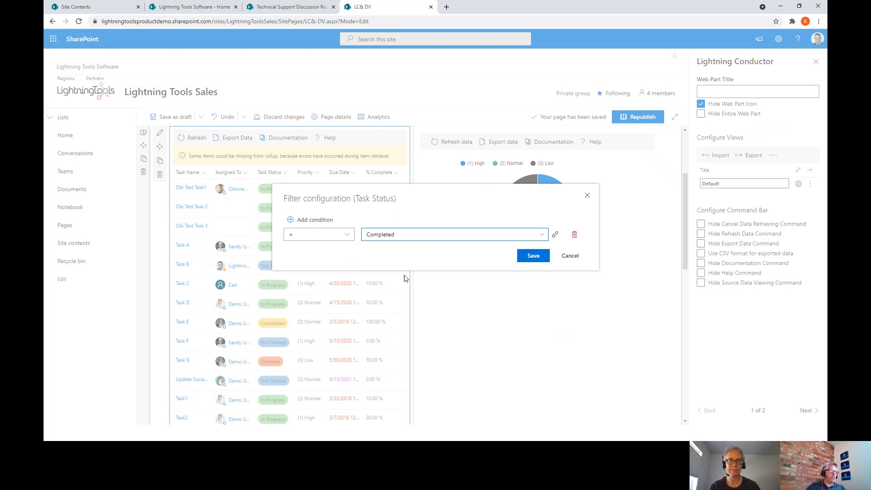
left_click(533, 259)
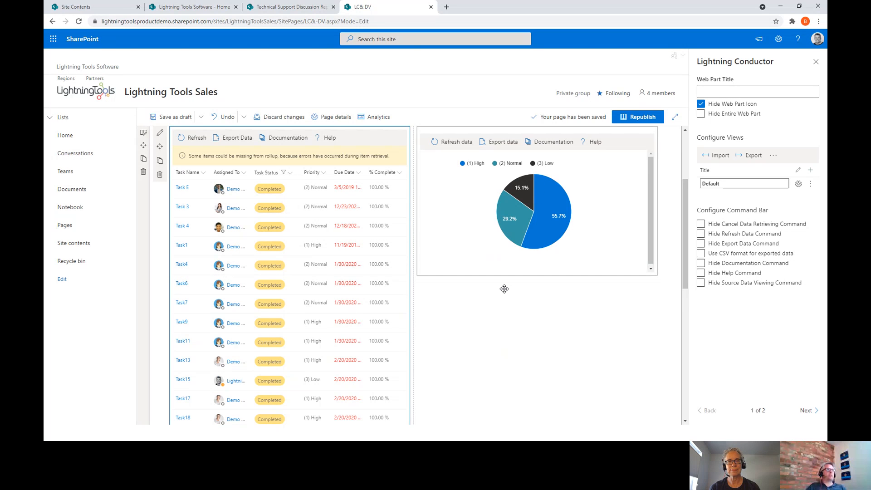
scroll(306, 290, "up", 3)
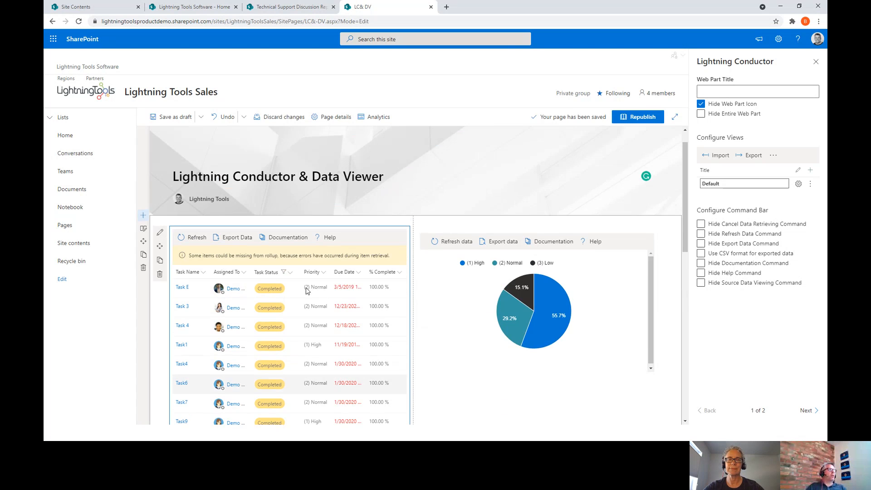
- Add a Lightning Filters People Filter above the task grid, defaulting to the current user and including only Users
left_click(289, 243)
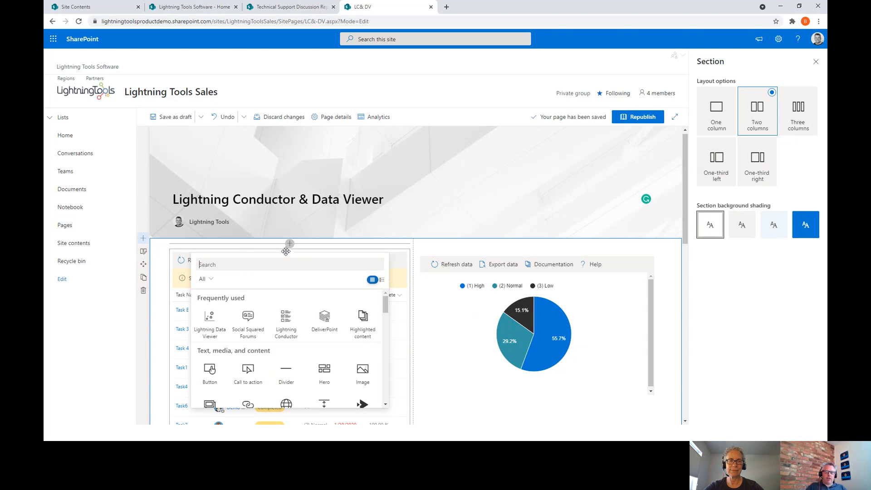
type("lightni")
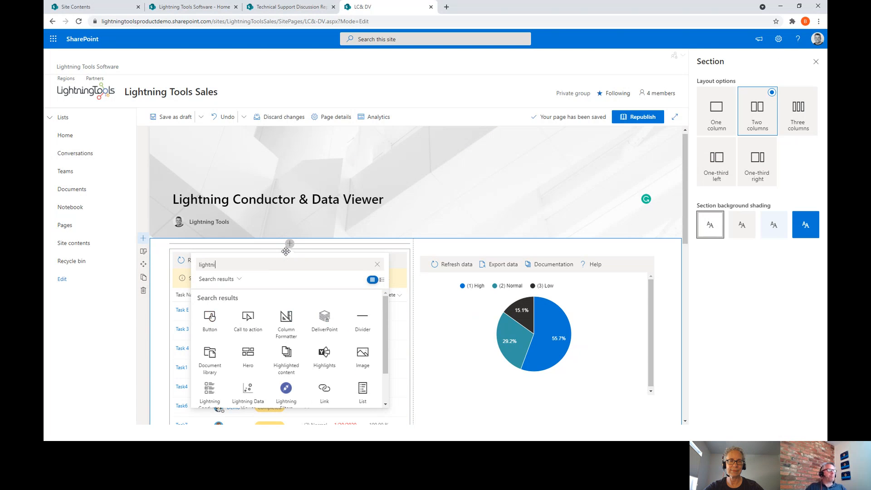
type("ng")
left_click(290, 313)
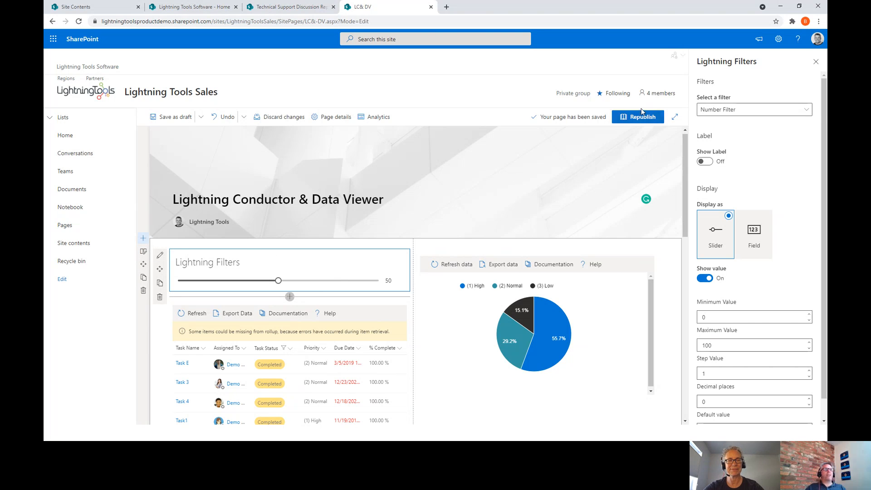
left_click(744, 110)
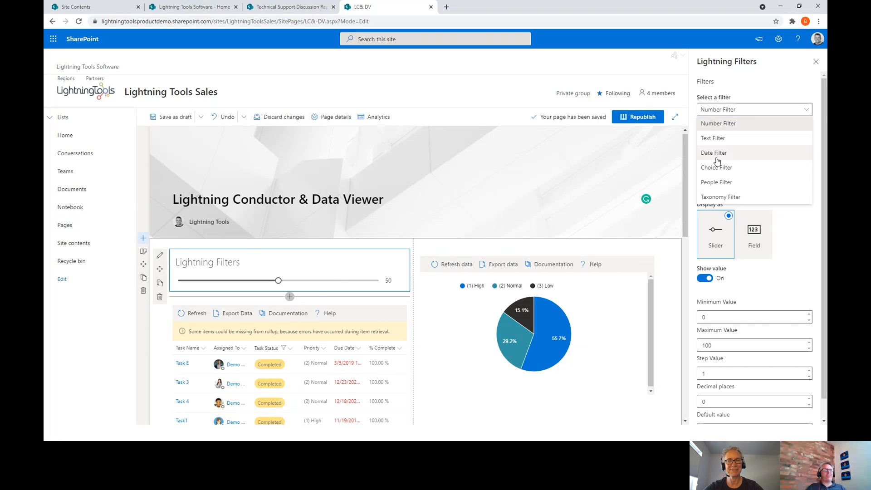
left_click(725, 182)
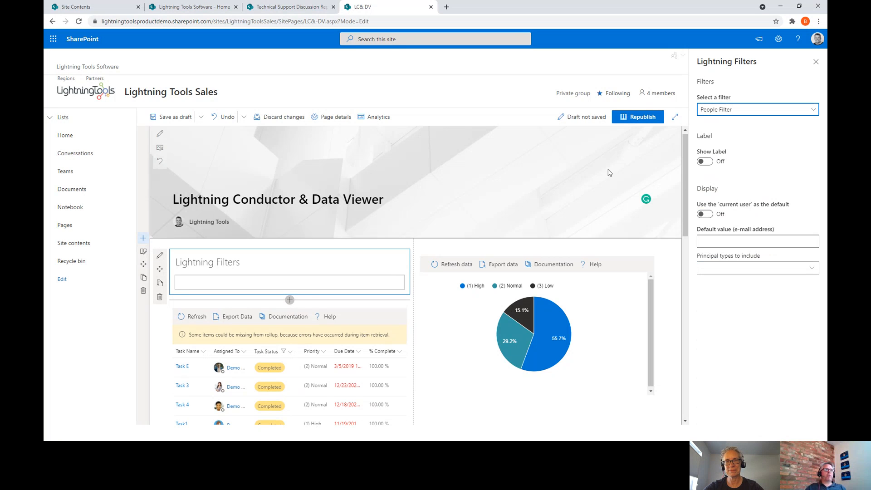
left_click(715, 213)
left_click(744, 242)
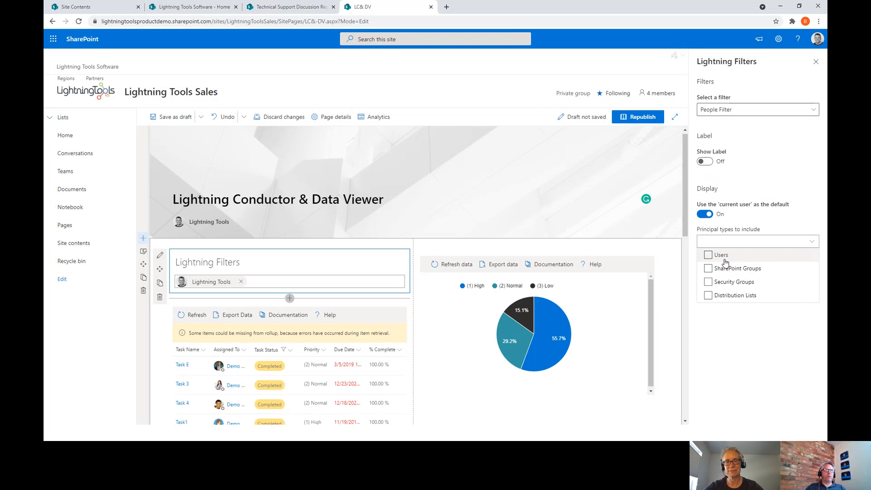
left_click(708, 256)
left_click(815, 62)
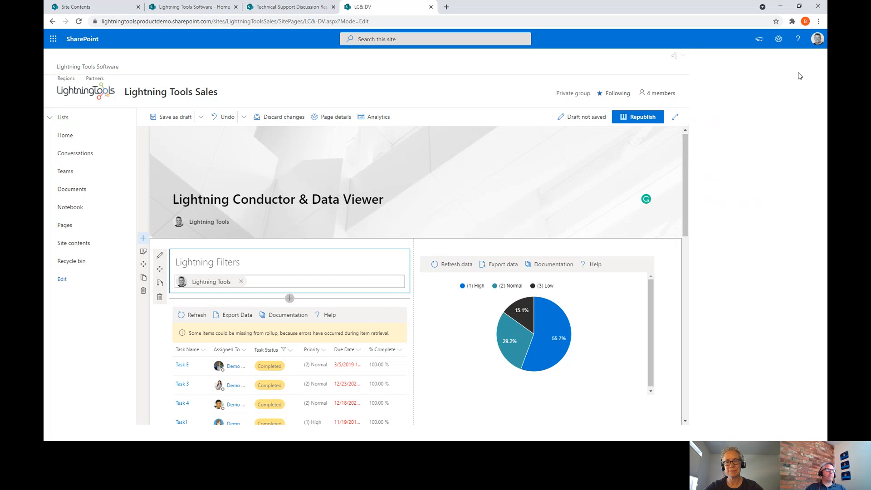
scroll(171, 316, "down", 4)
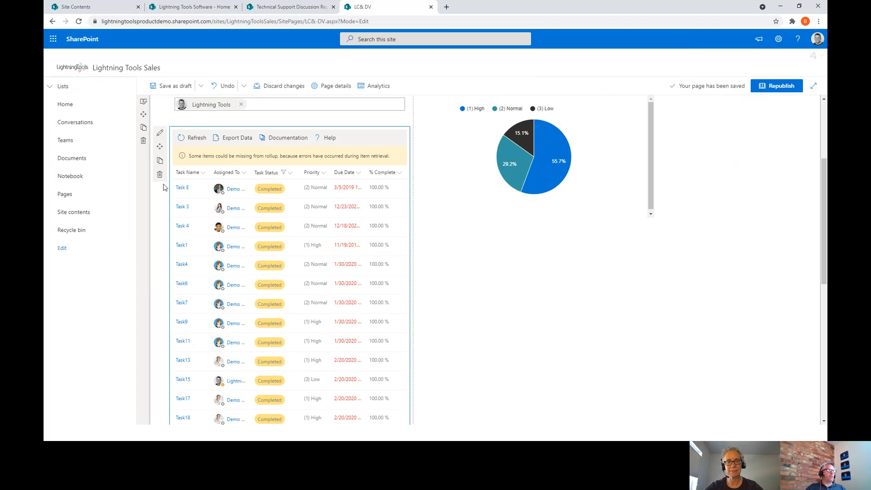
- Open the Default view's column settings and start a filter on the Assigned To column
left_click(160, 136)
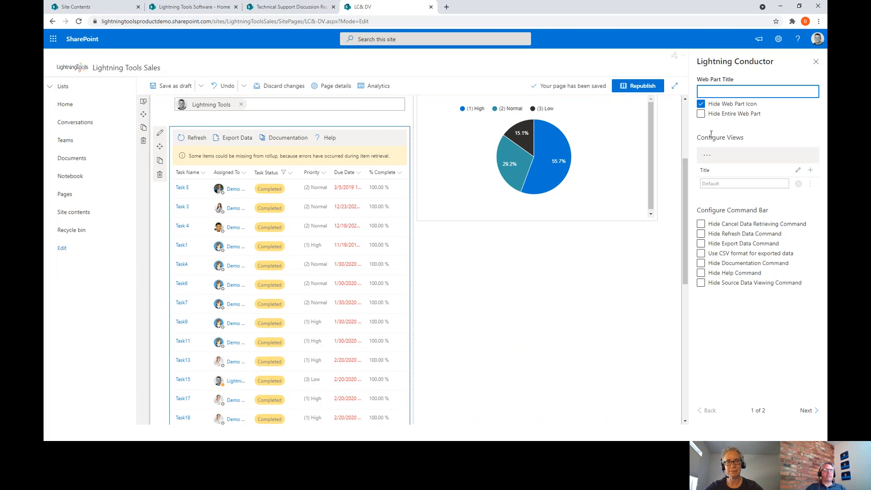
left_click(798, 183)
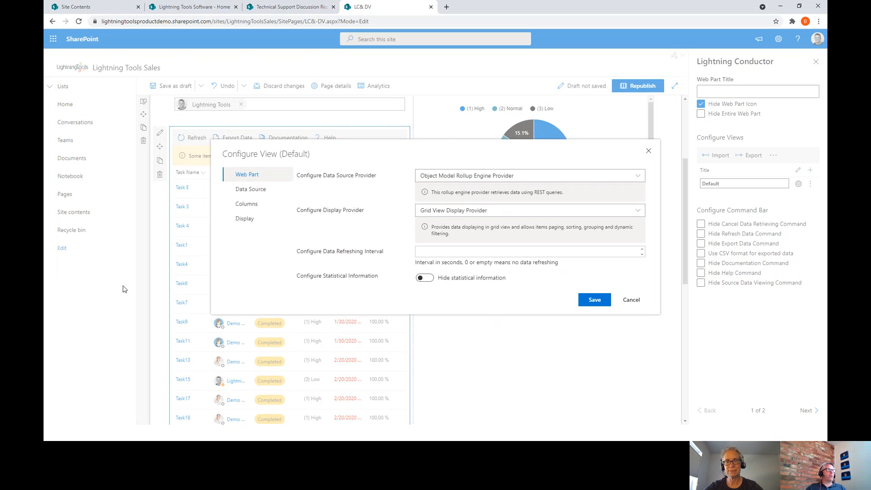
left_click(267, 205)
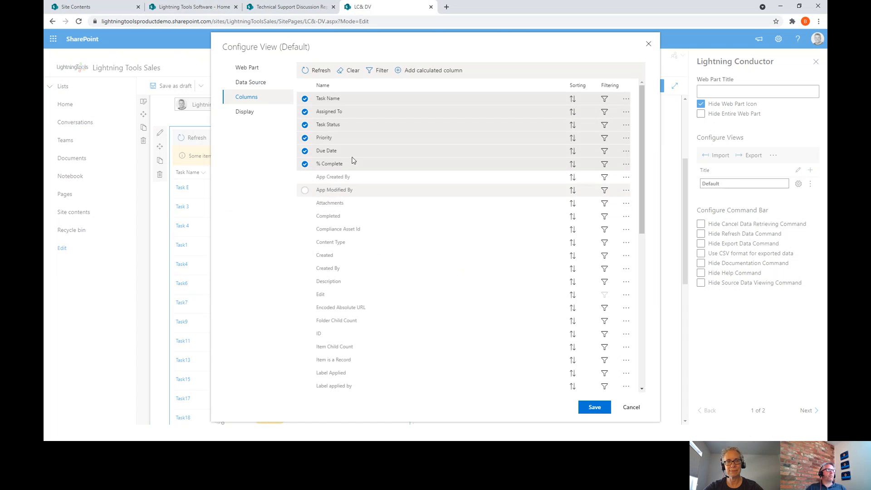
left_click(605, 111)
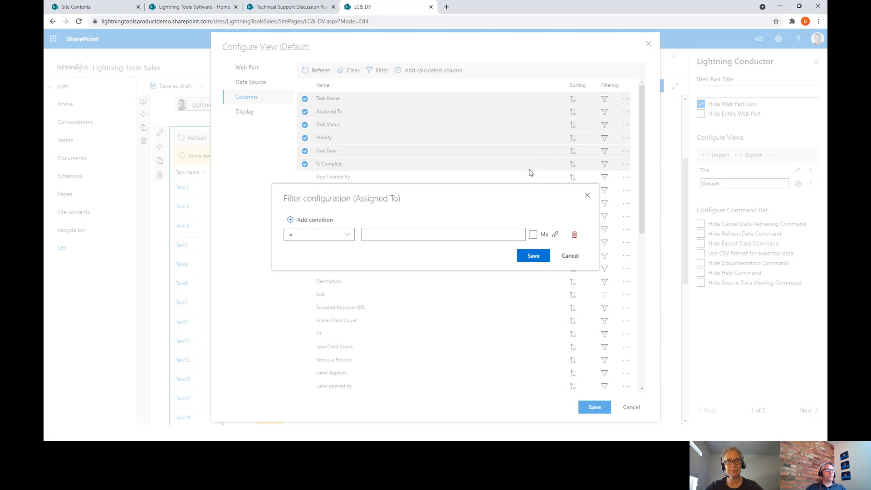
- Link the Assigned To filter value to Lightning Filters' Title and save, leaving only Task15 and a 100% Low pie
left_click(556, 235)
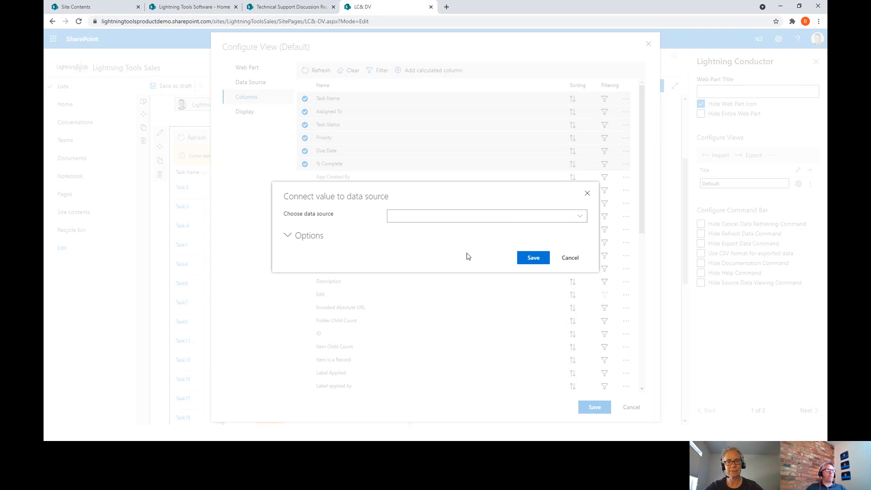
left_click(504, 218)
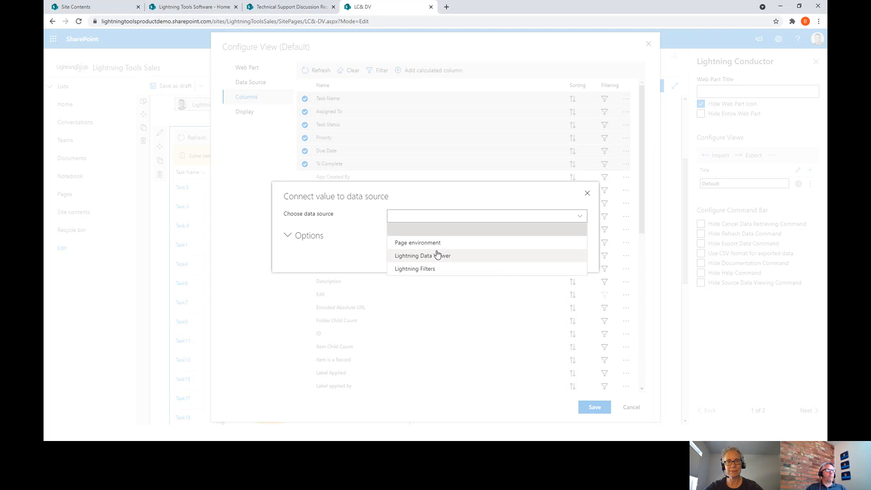
left_click(430, 269)
left_click(464, 225)
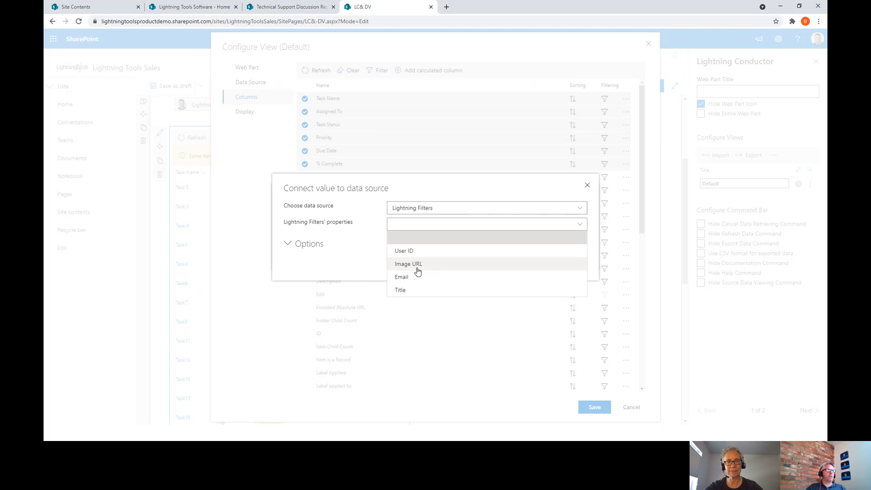
left_click(401, 289)
left_click(526, 267)
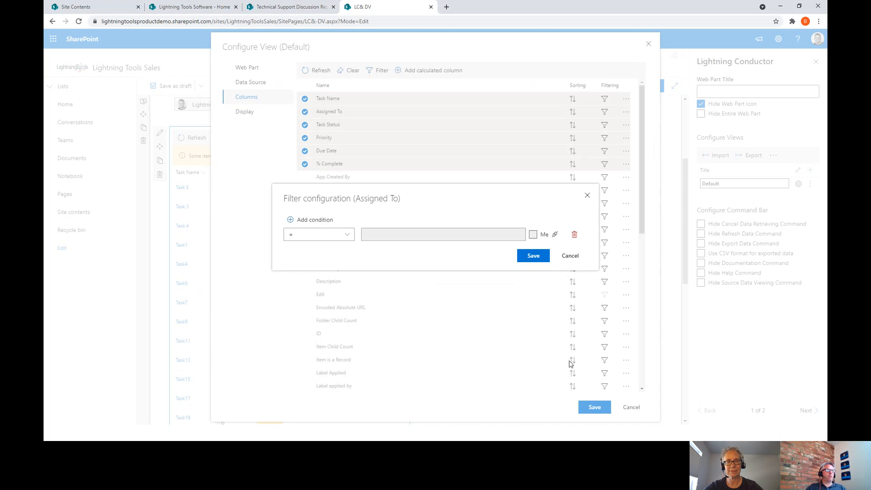
left_click(544, 261)
left_click(589, 407)
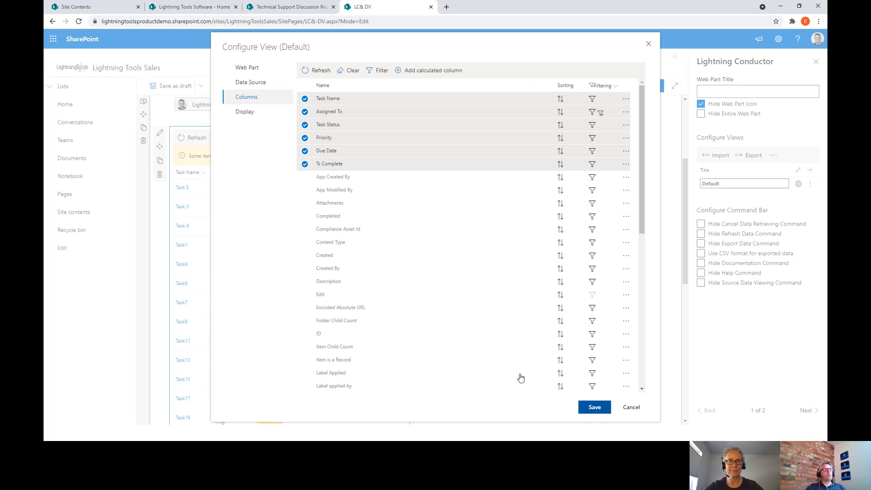
scroll(457, 305, "up", 5)
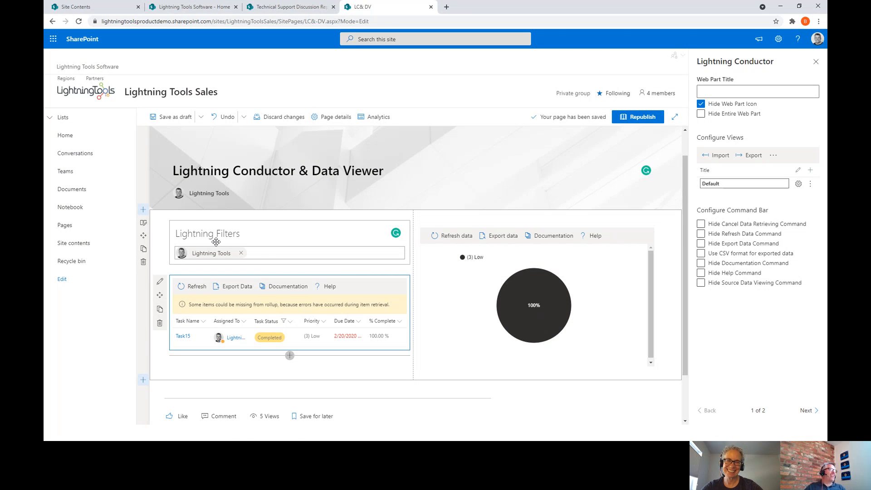
- Switch the Lightning Filters people filter to another demo user, leaving Task 3, Task3 and Task7
left_click(255, 257)
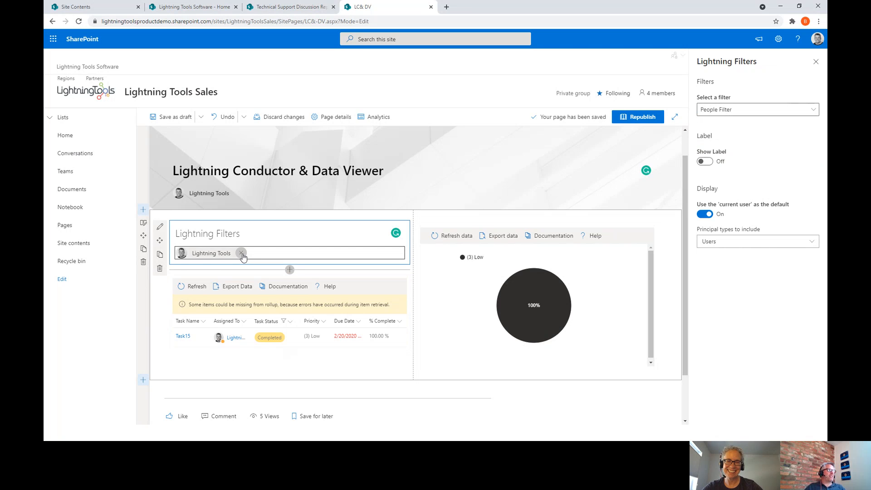
left_click(241, 252)
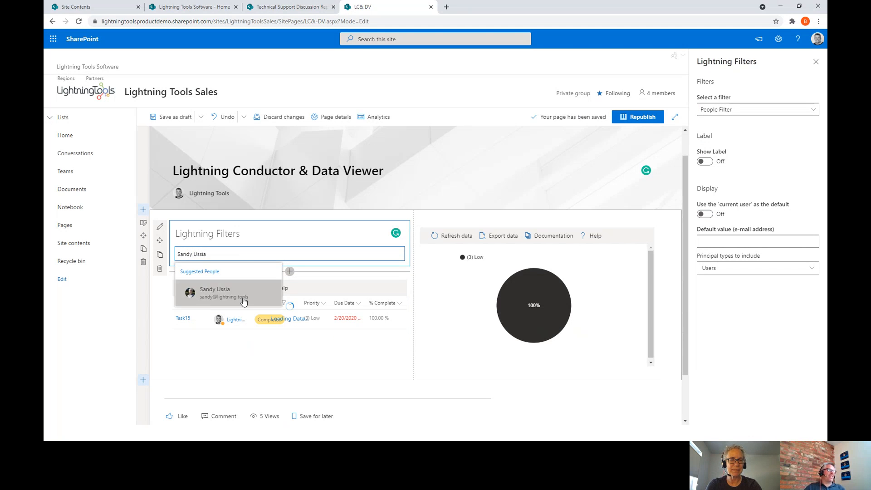
left_click(241, 295)
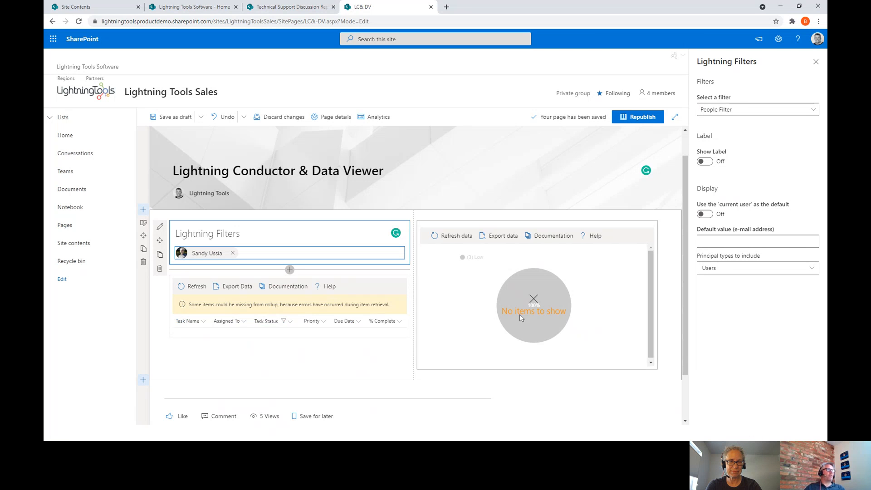
left_click(232, 253)
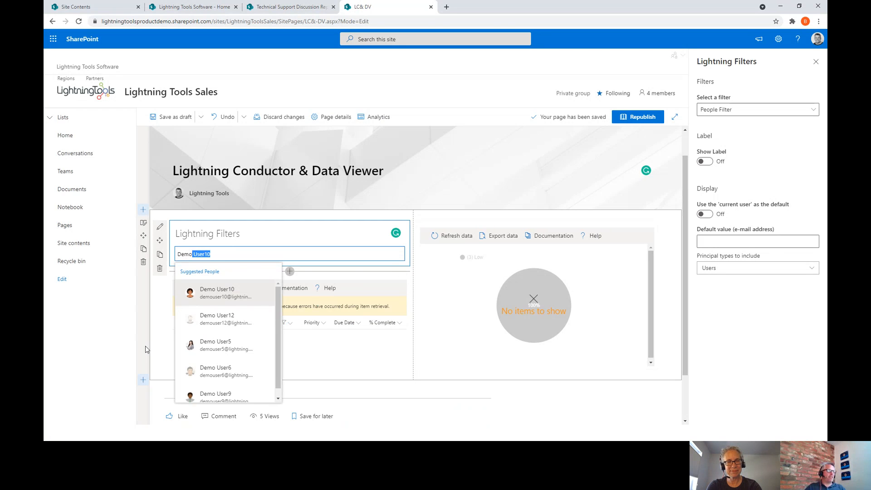
left_click(215, 348)
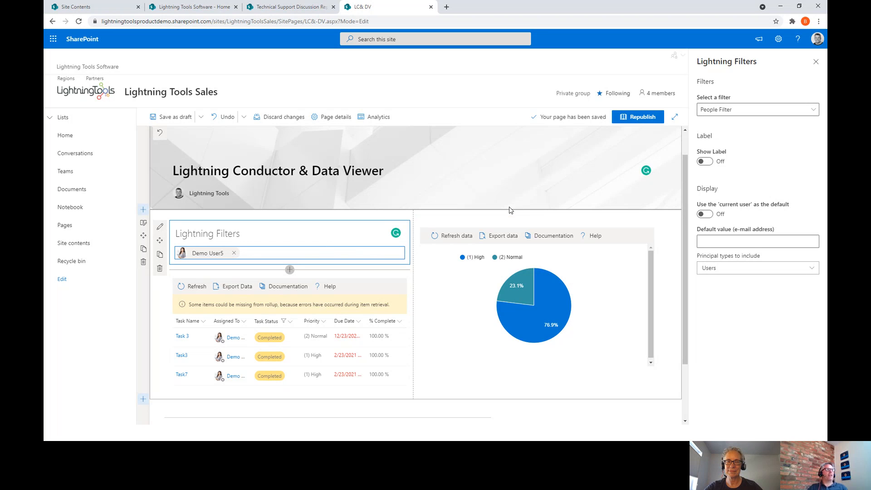
- Open a new item form in the Expense Report list of the Lightning Tools Sales site
left_click(195, 10)
mouse_move(306, 97)
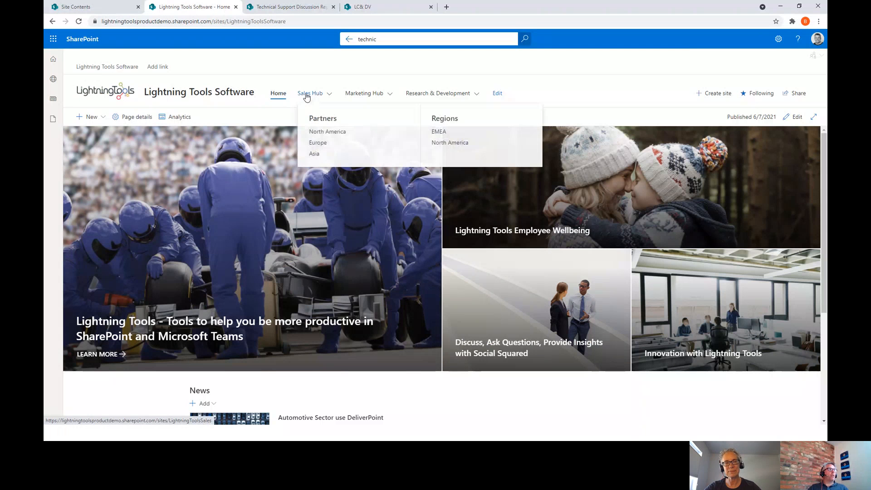
left_click(308, 95)
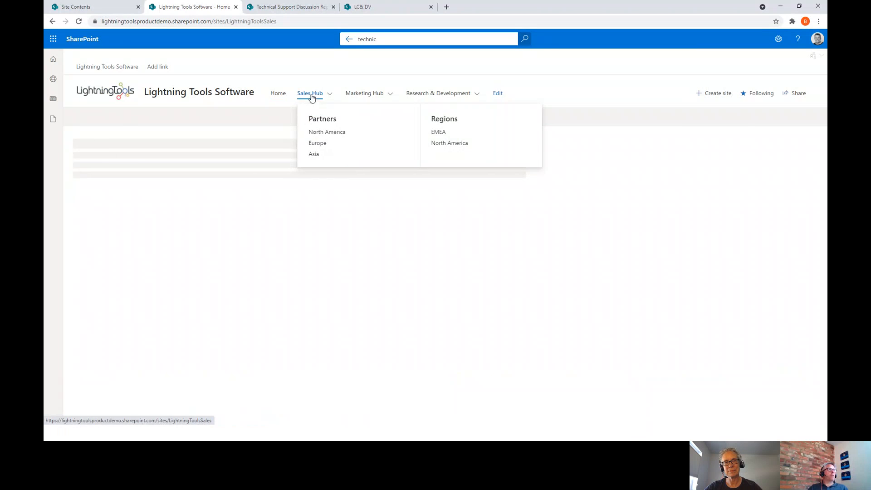
left_click(118, 243)
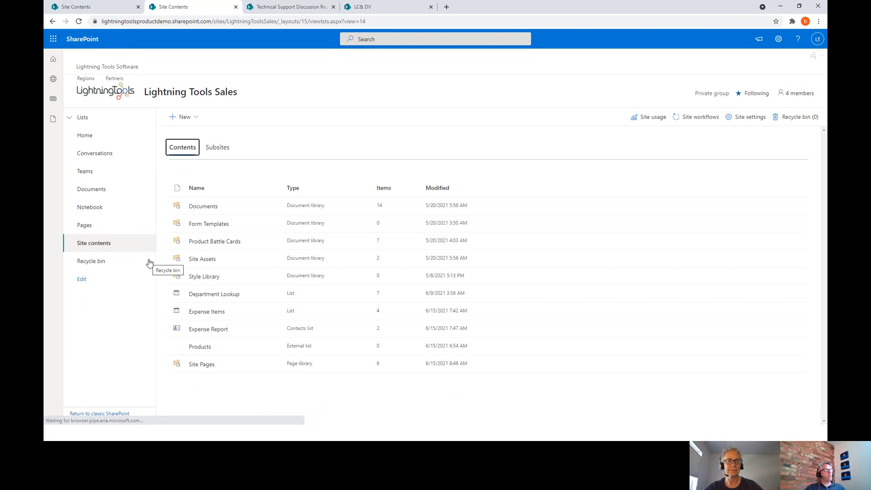
left_click(211, 331)
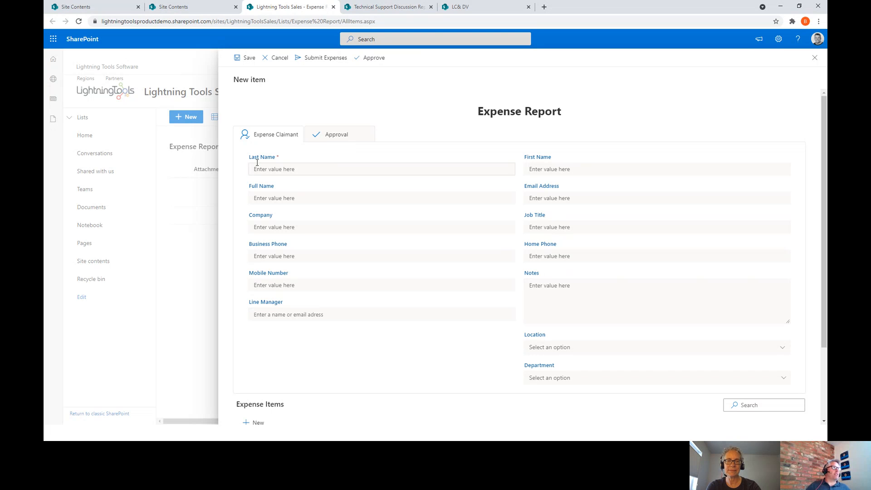
- Enter the claimant's last and first names, fill Full Name, and leave the e-mail blank
left_click(290, 171)
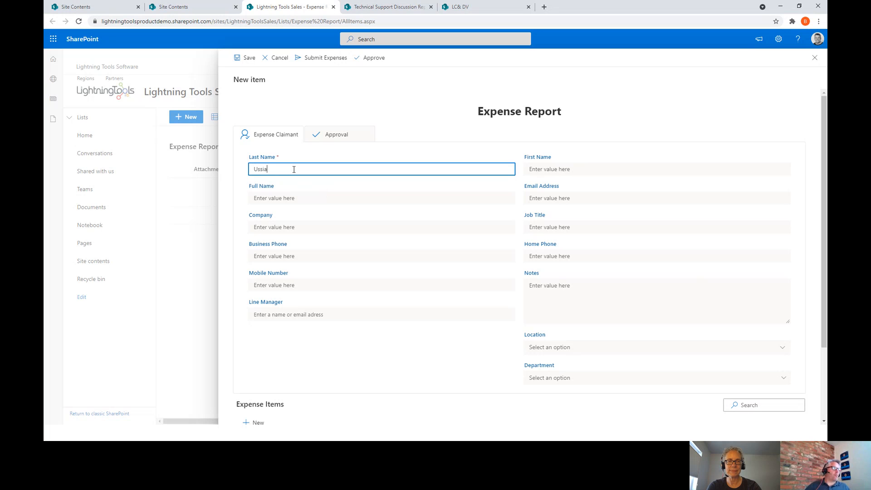
left_click(546, 171)
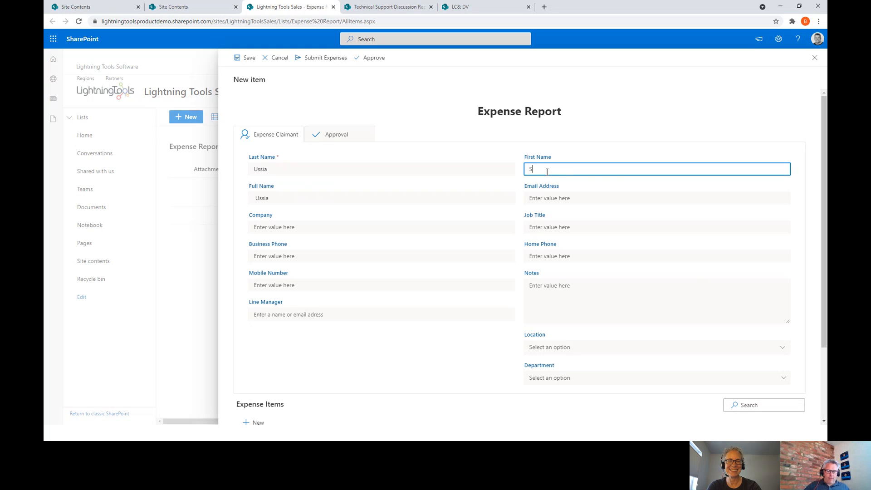
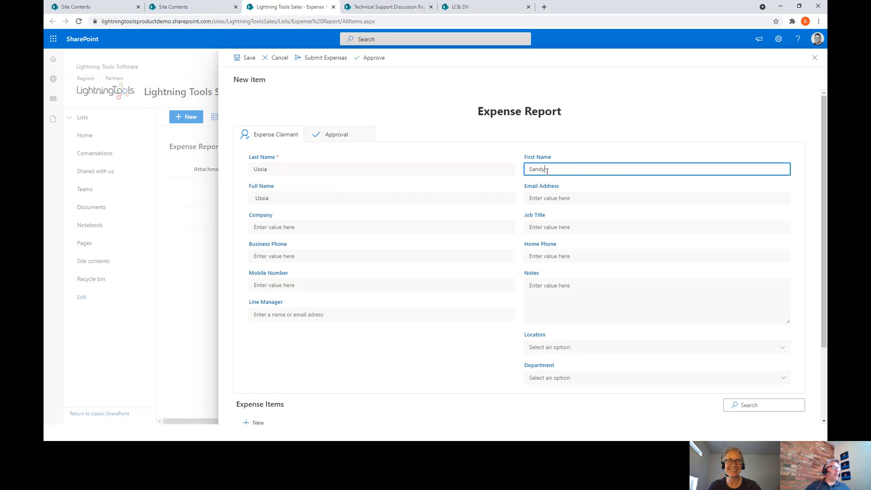
left_click(282, 199)
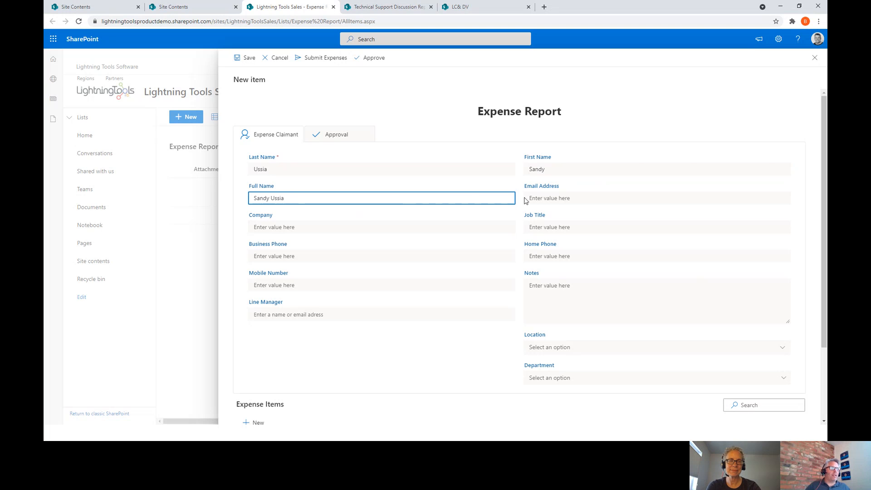
left_click(544, 197)
type("dem")
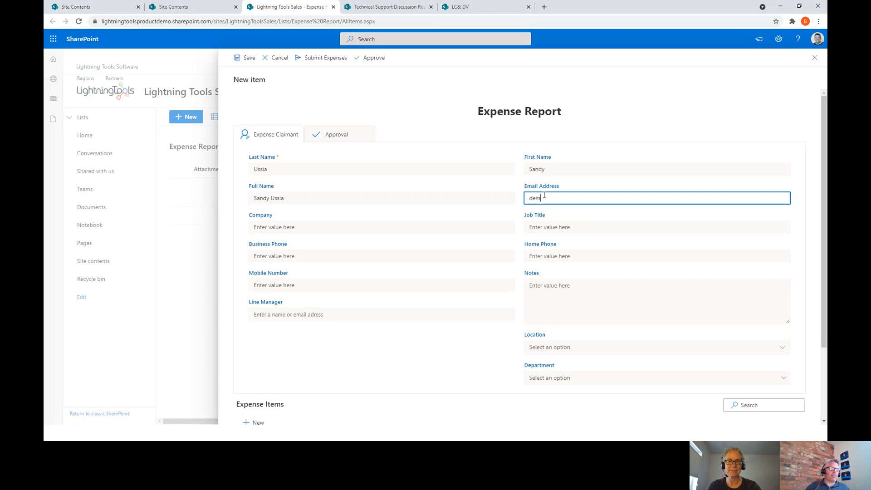
key("BackSpace")
key("BackSpace")
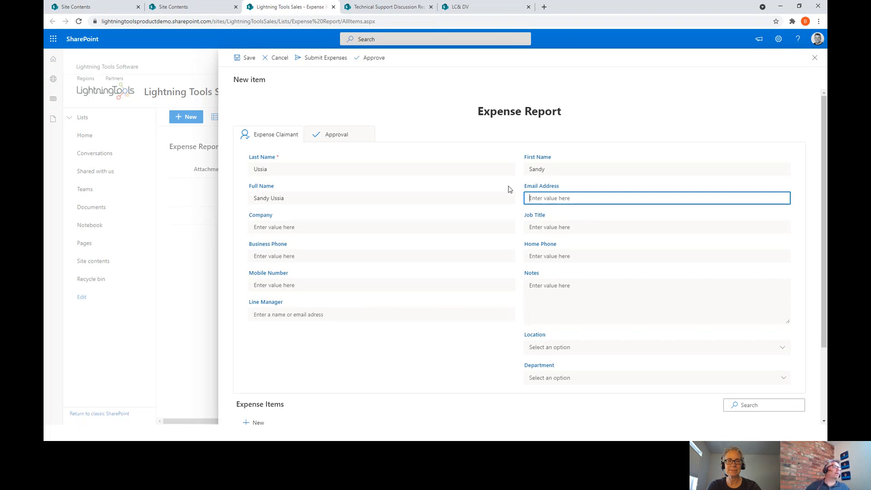
- Add a Travel item 'Travel to somewhere' dated 6/15/2021 for 1000, then view the Approval totals
scroll(501, 224, "down", 2)
left_click(257, 328)
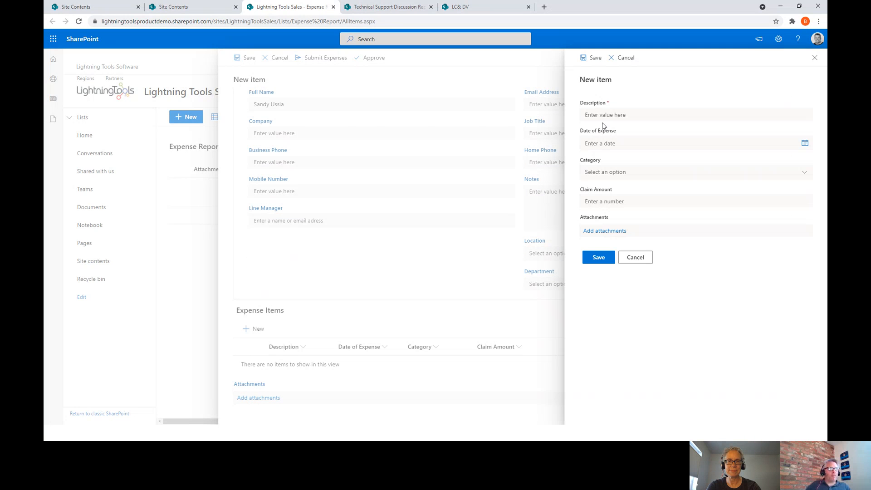
left_click(607, 116)
type("Travel to somewhe")
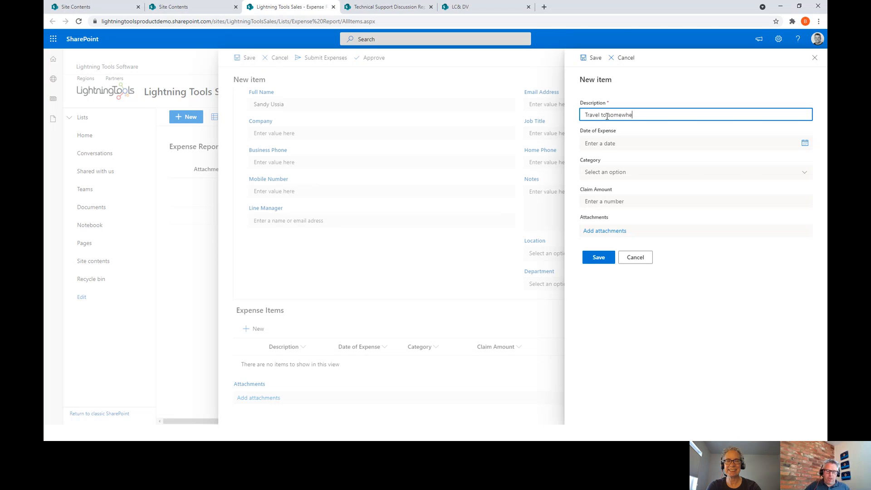
type("re")
left_click(605, 142)
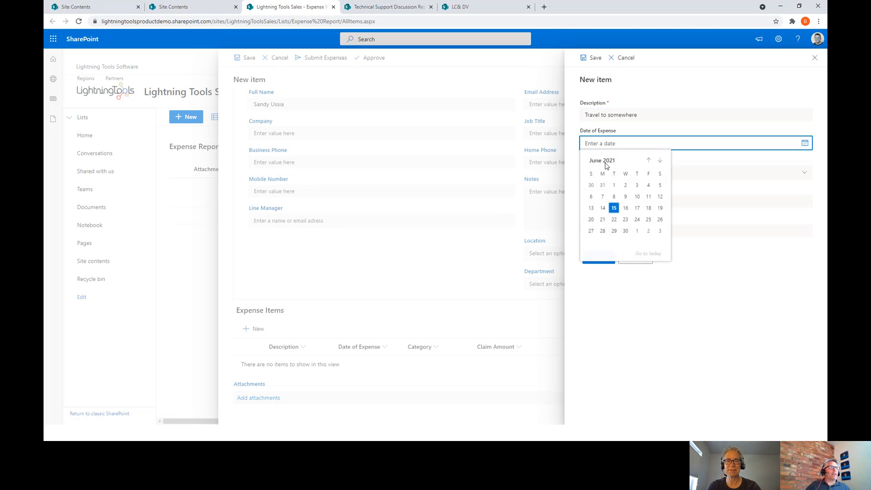
left_click(613, 206)
left_click(613, 172)
left_click(608, 198)
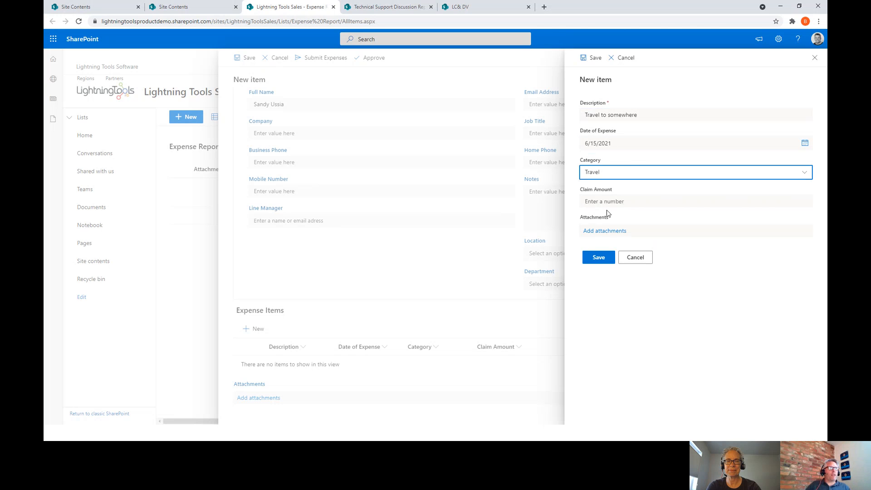
left_click(605, 203)
type("1000")
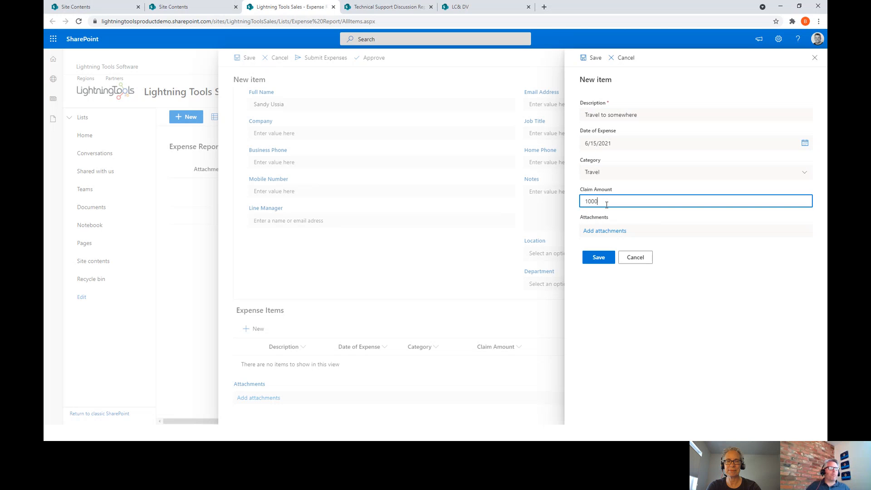
type("0")
key("BackSpace")
left_click(600, 257)
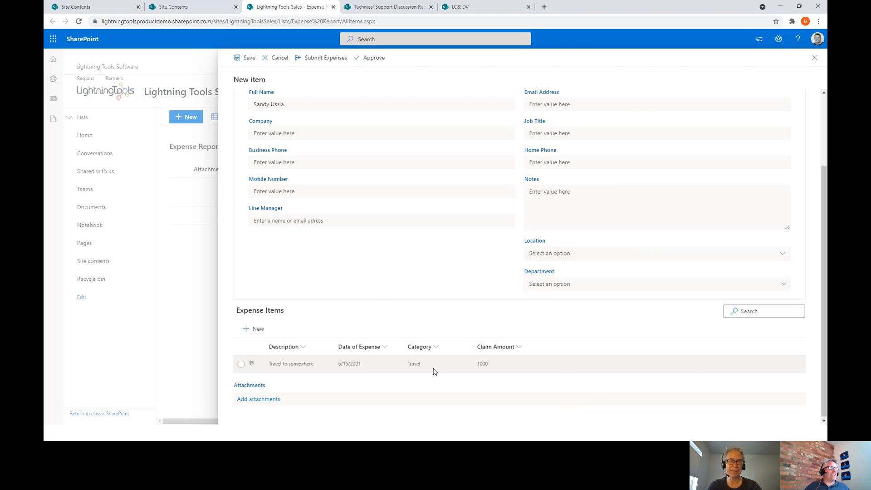
scroll(351, 134, "up", 2)
left_click(351, 134)
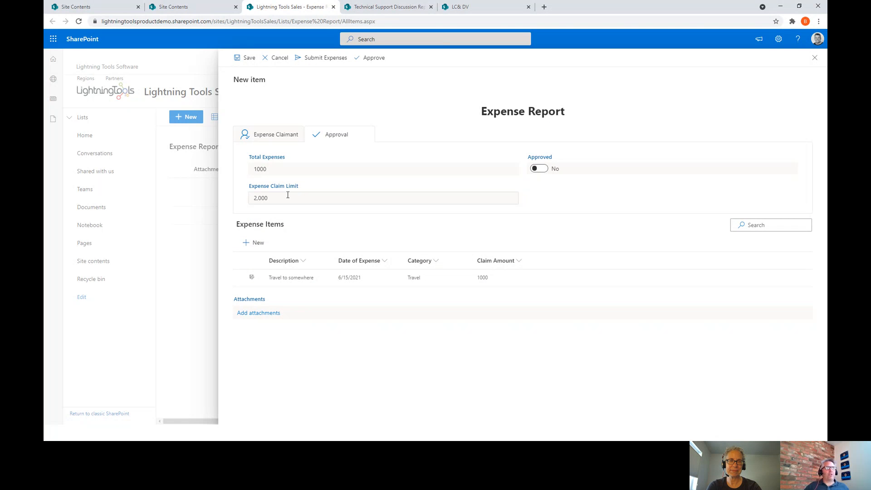
- Add a 'Beer' expense item dated 6/16/2021, category Food/Drink, amount 1001
left_click(254, 245)
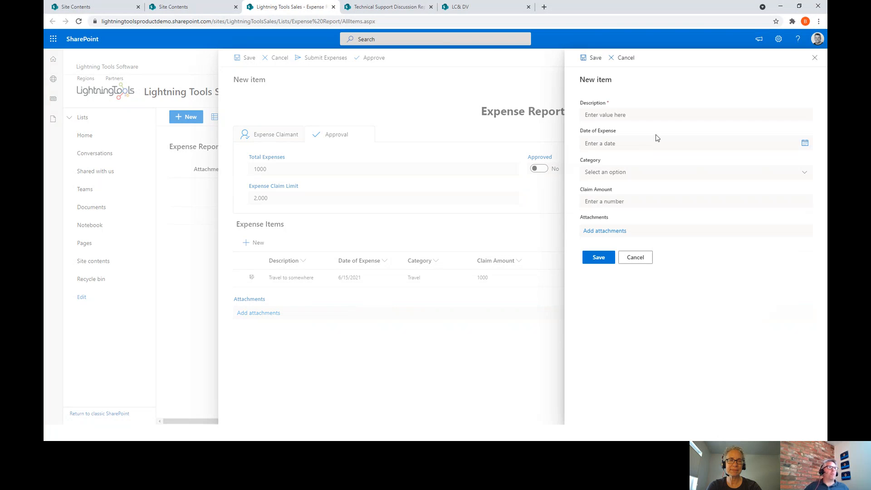
left_click(629, 117)
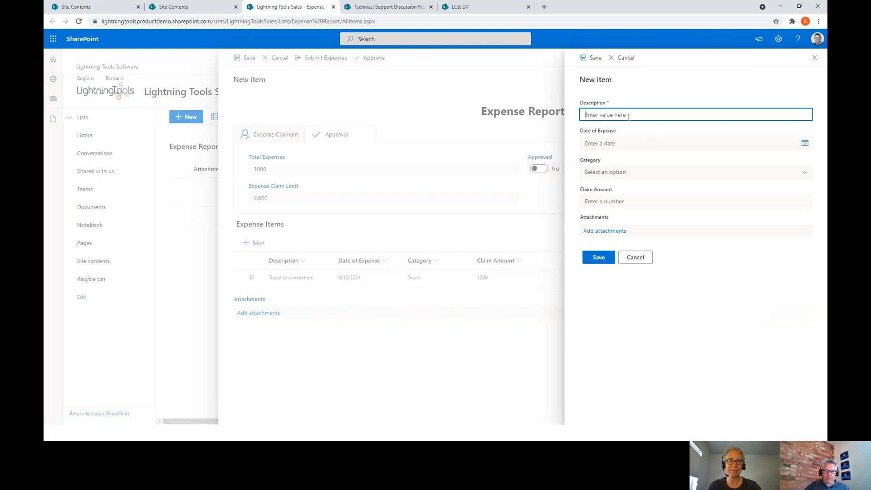
type("Beer")
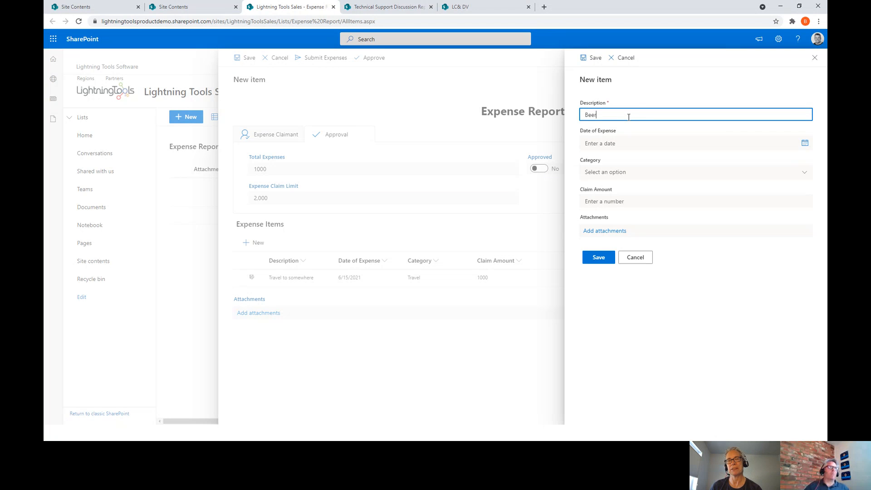
left_click(635, 143)
left_click(613, 206)
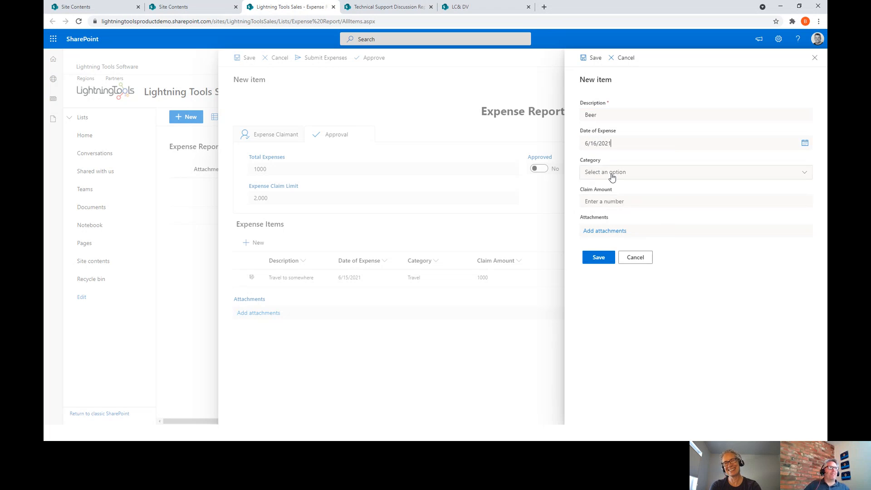
left_click(635, 171)
left_click(608, 212)
left_click(613, 199)
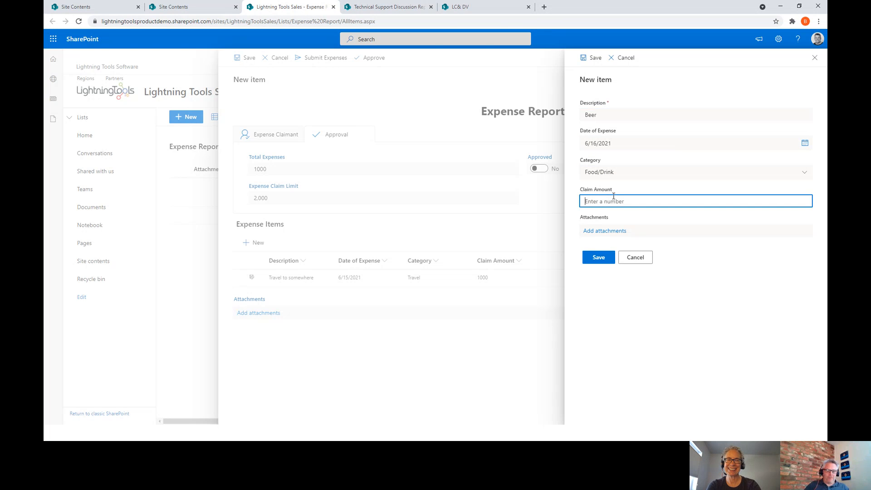
type("1001")
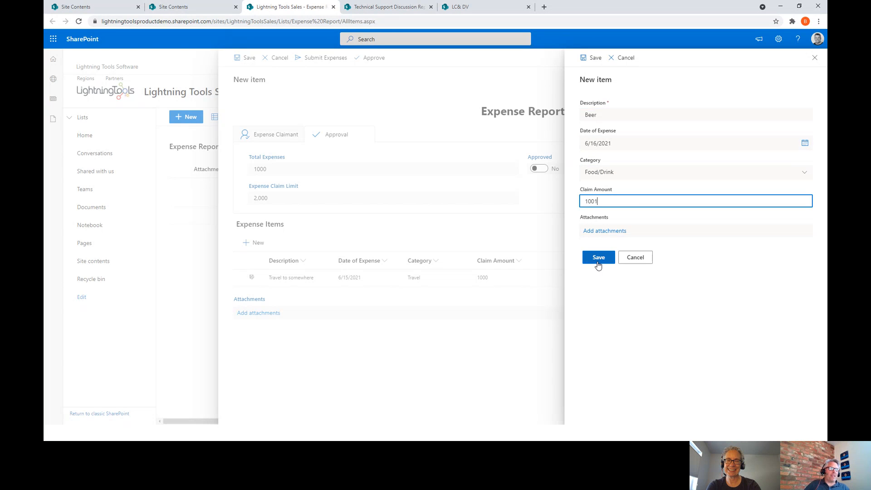
left_click(598, 257)
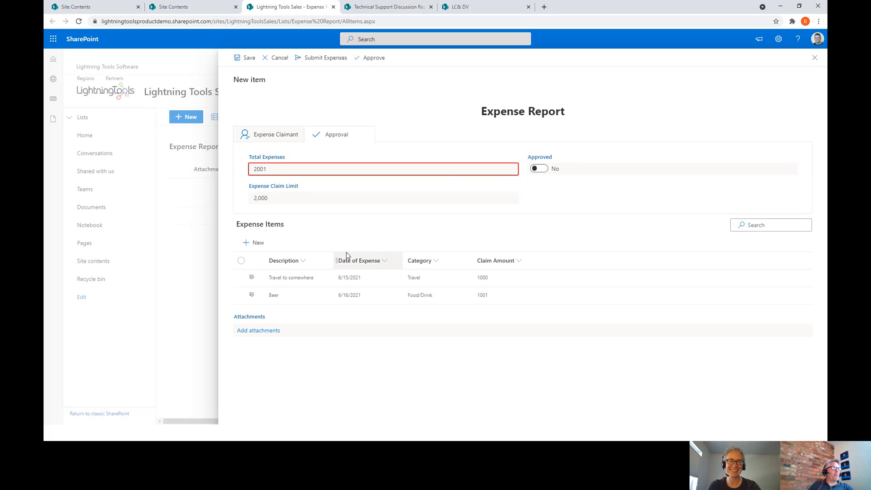
- Save the expense report at $2,001.00 and create a new site page from Settings
left_click(250, 60)
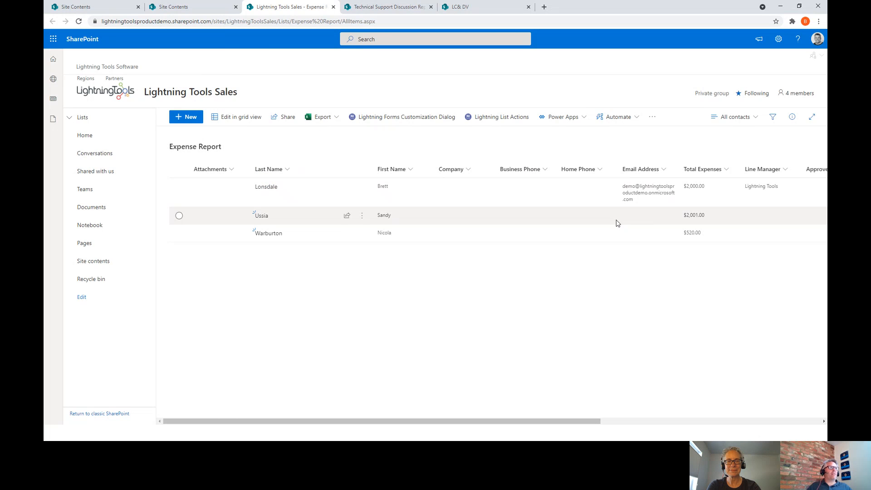
left_click(778, 39)
left_click(731, 98)
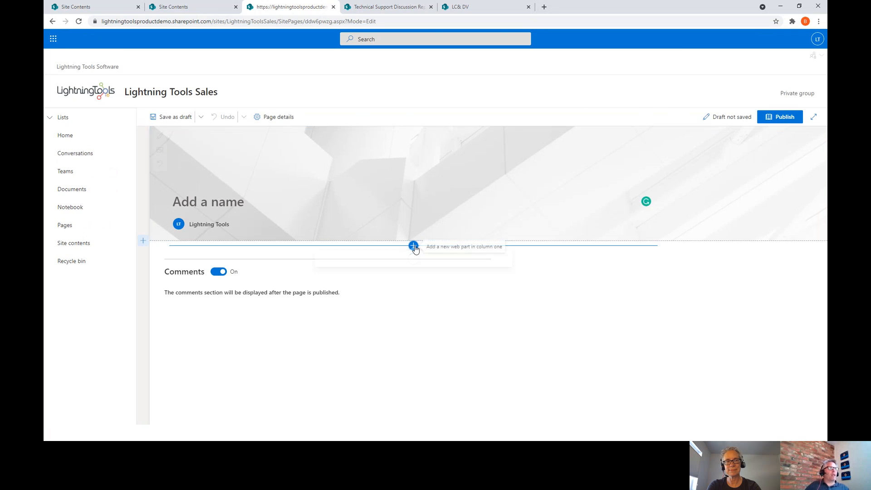
- Insert a Lightning Data Viewer web part using the Sales site's Expense Report list as its data source
left_click(414, 248)
type("d")
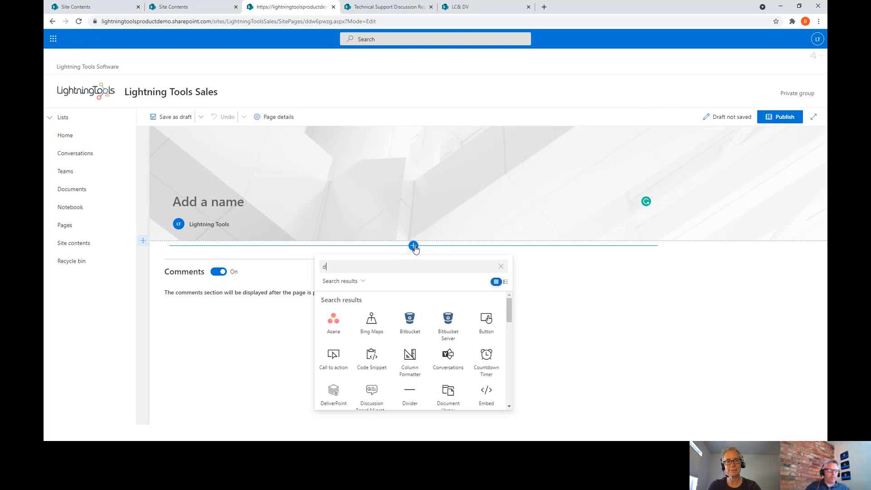
type("ata")
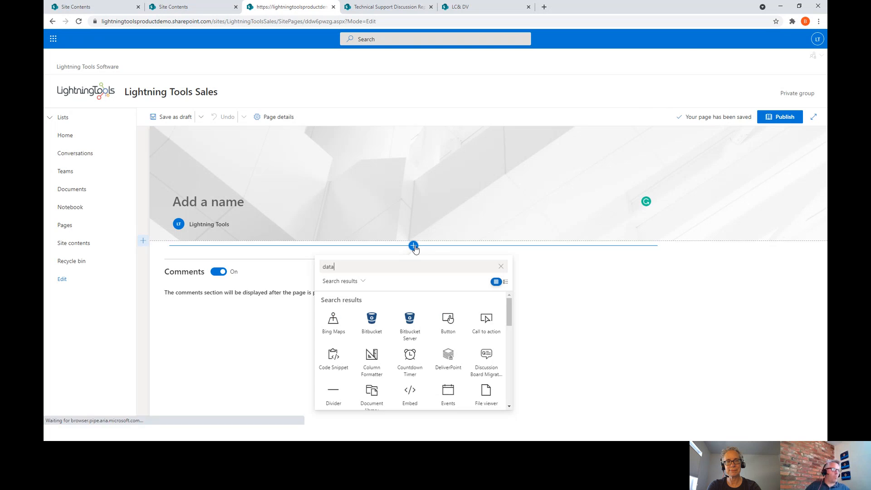
left_click(371, 325)
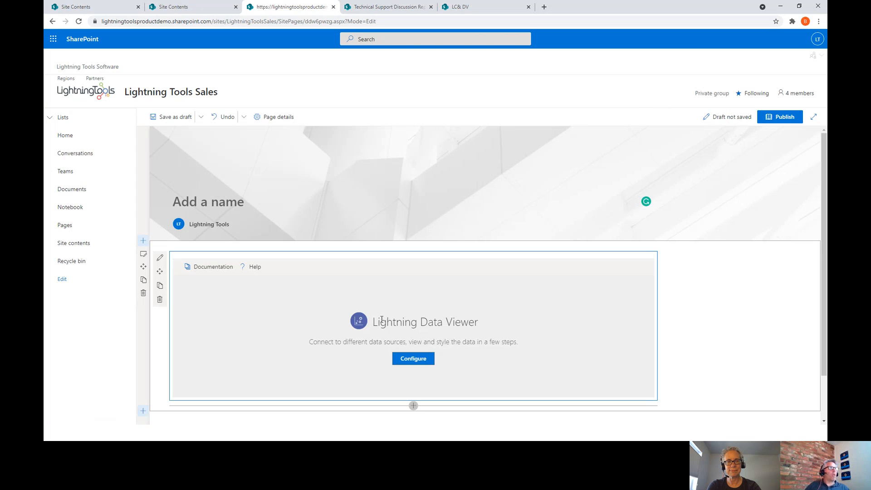
left_click(413, 358)
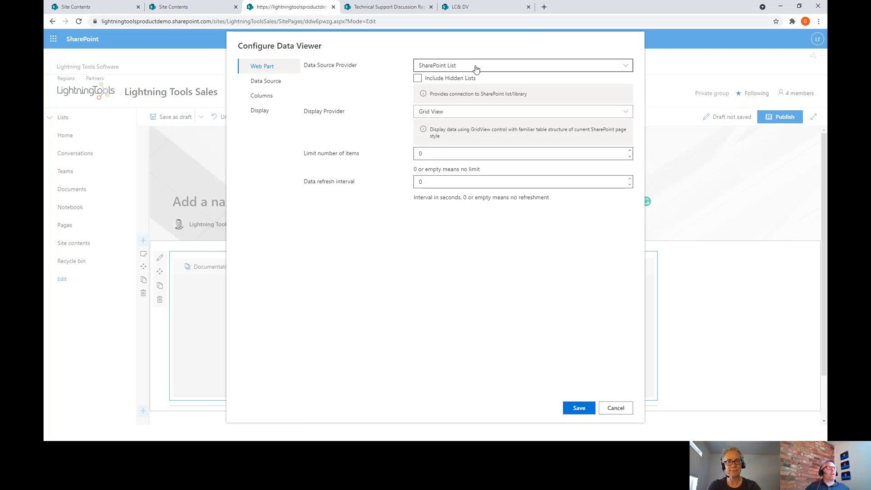
left_click(280, 82)
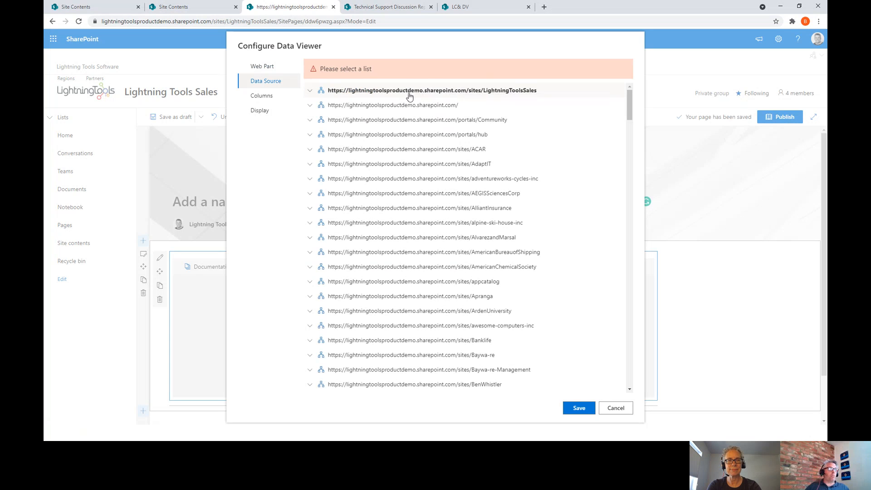
left_click(310, 93)
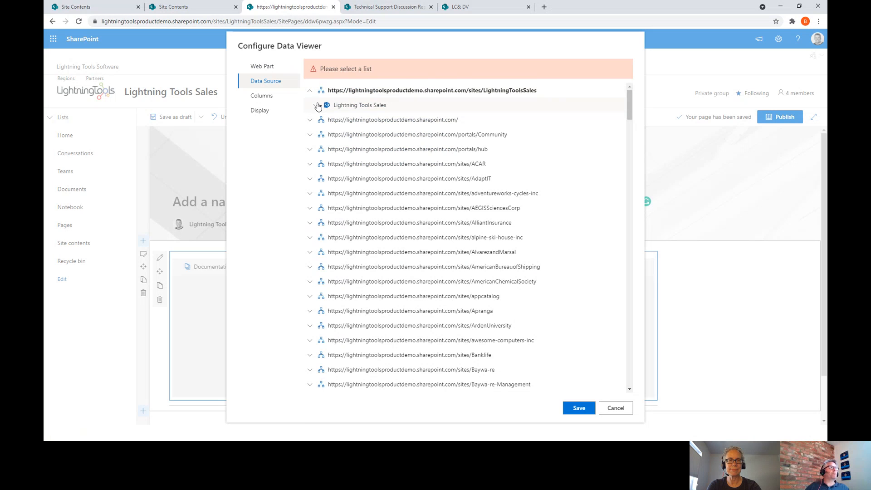
left_click(316, 106)
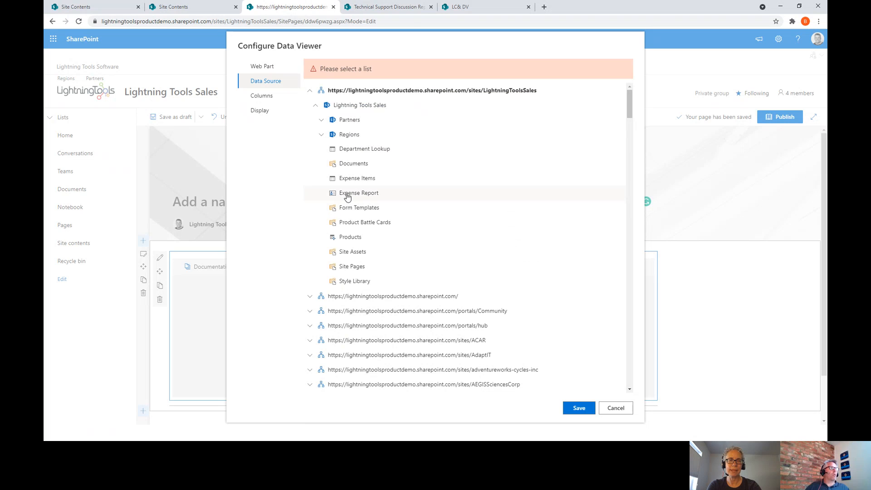
left_click(347, 195)
- Show First Name, Total Expenses, Expense Claim Limit and Approved columns in that order, and save
left_click(278, 100)
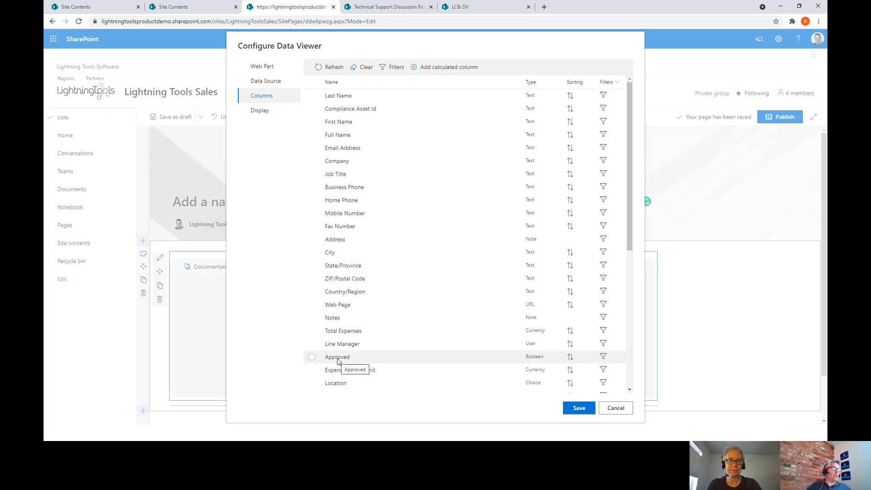
left_click(320, 127)
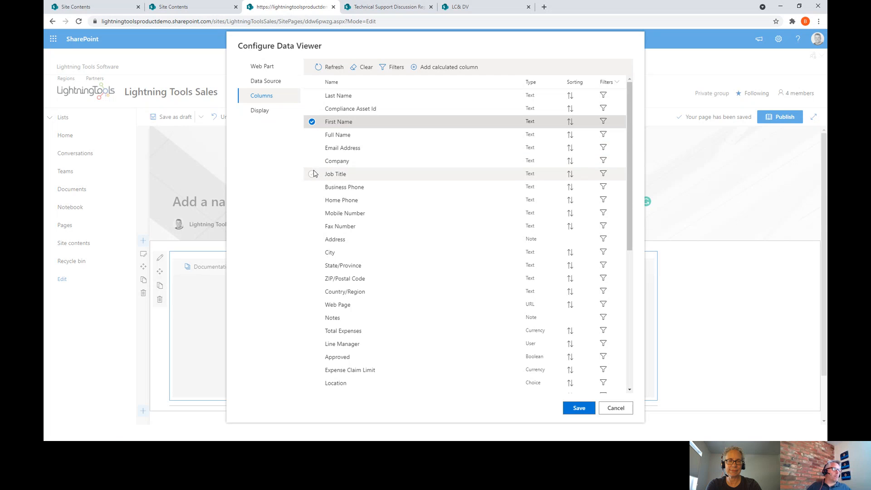
left_click(331, 334)
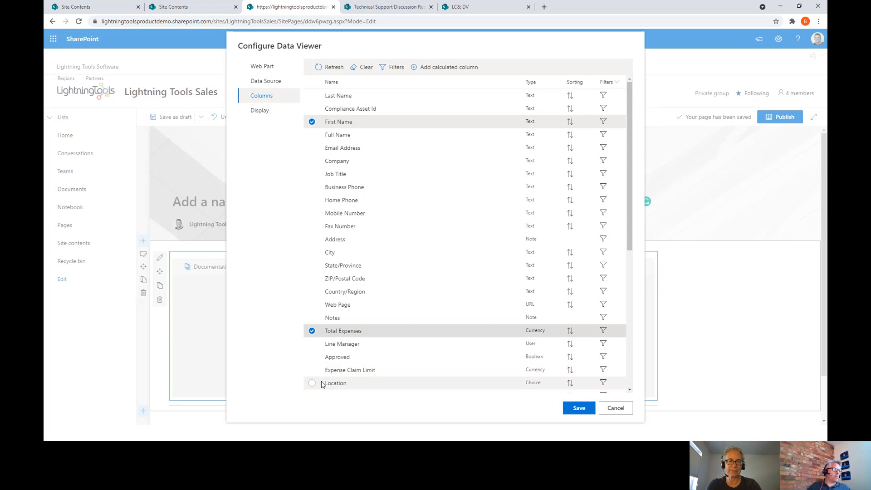
left_click(317, 359)
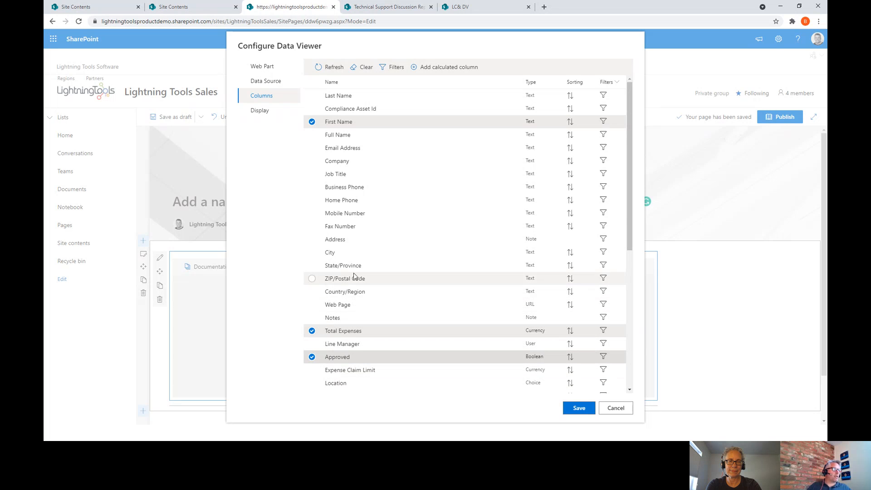
scroll(334, 272, "down", 3)
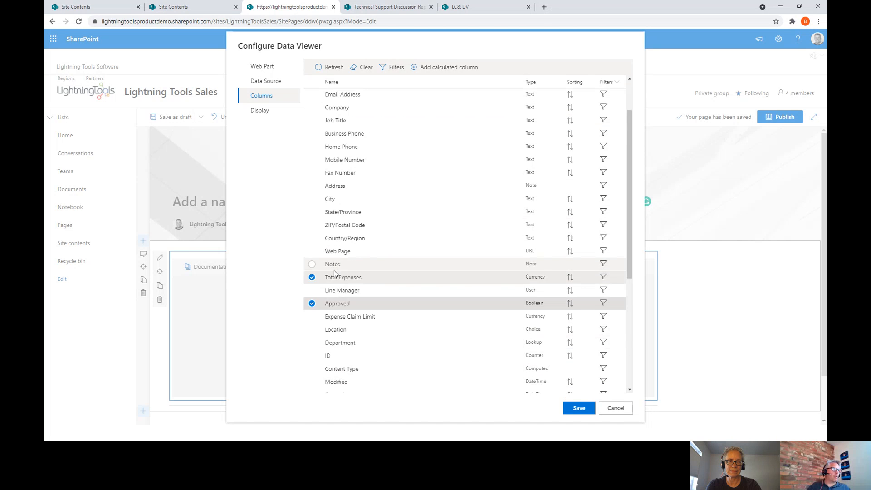
left_click(311, 247)
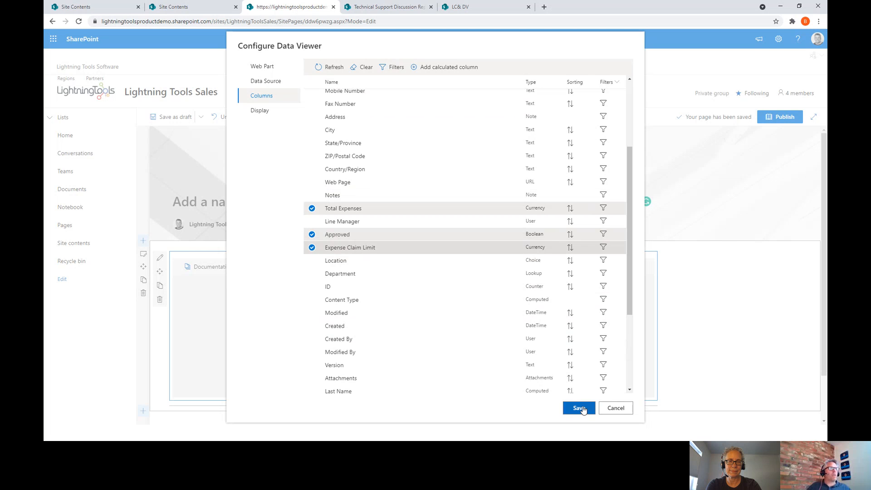
left_click_drag(408, 247, 408, 221)
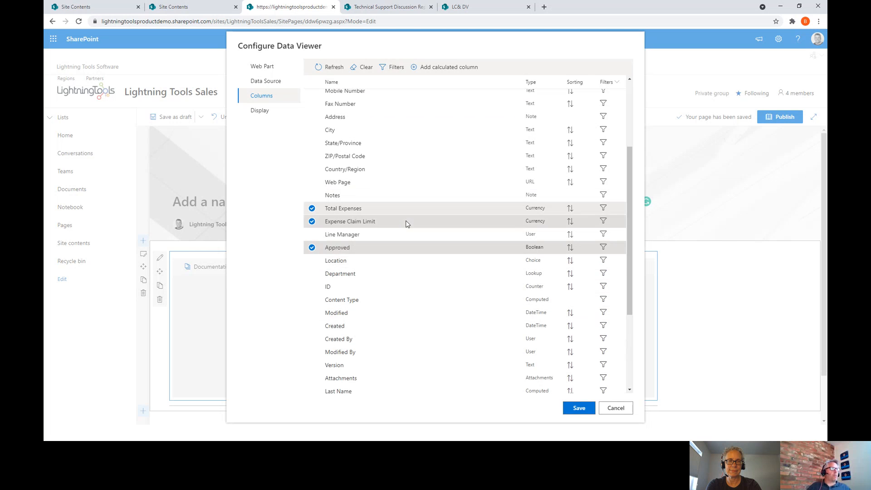
left_click(261, 111)
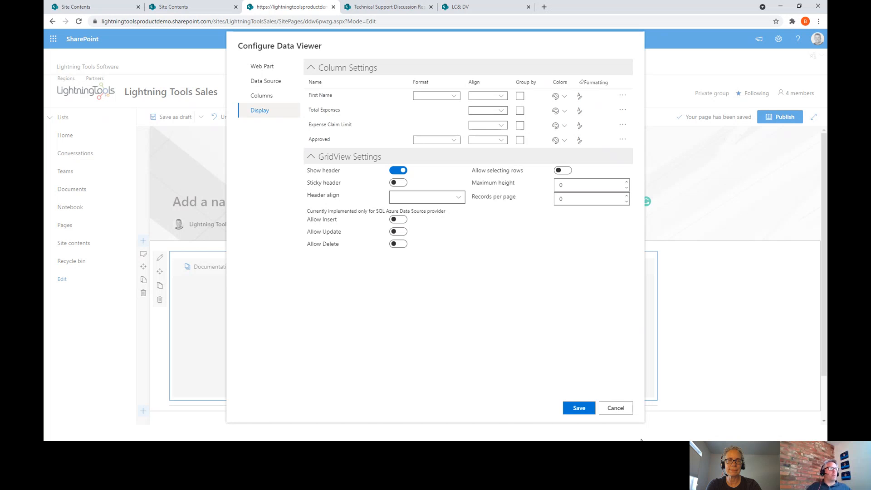
left_click(579, 408)
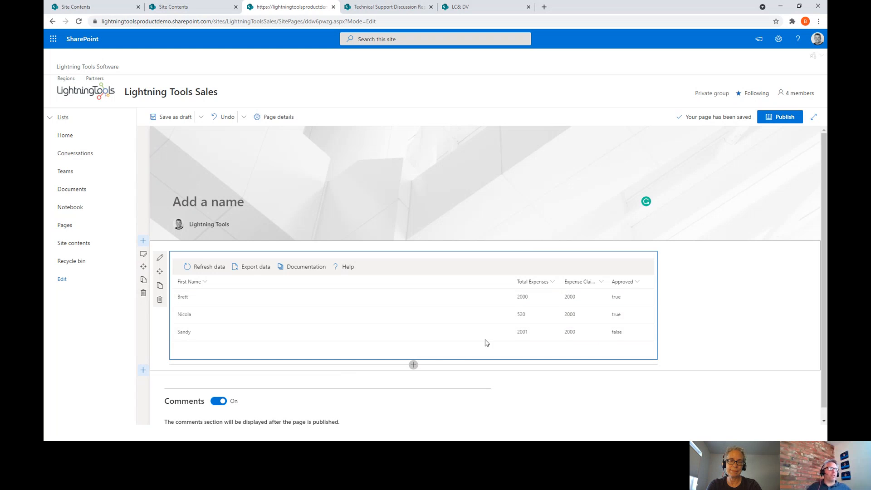
- Switch the Data Viewer's display provider to Charts view
left_click(159, 257)
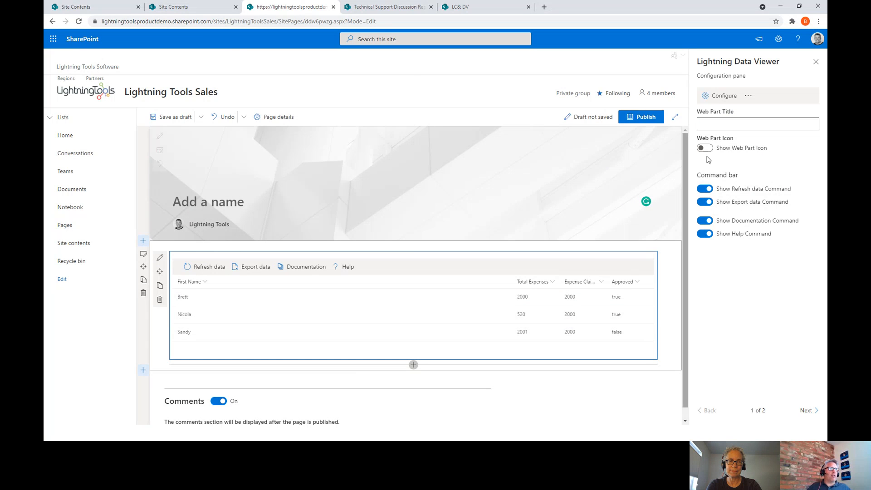
left_click(721, 96)
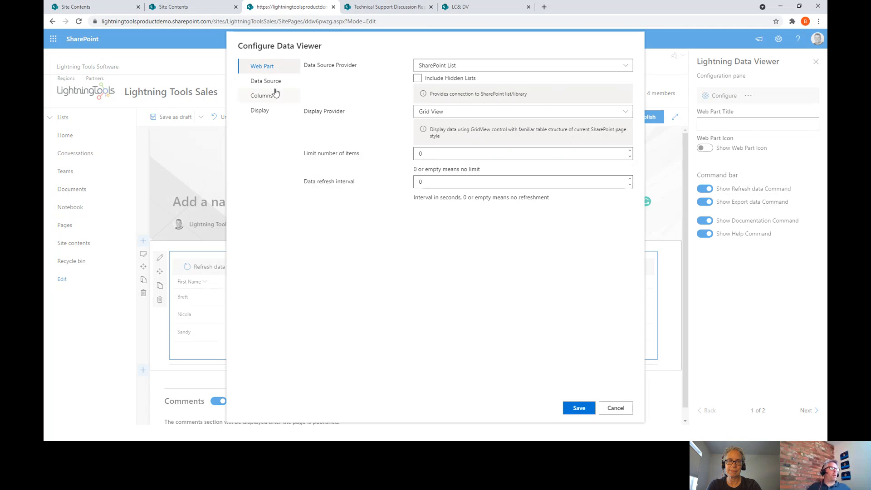
left_click(442, 112)
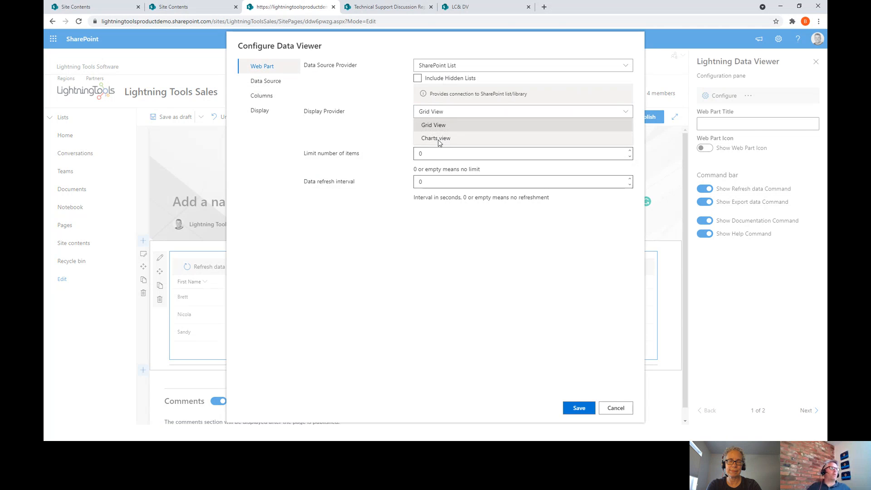
left_click(436, 138)
left_click(274, 97)
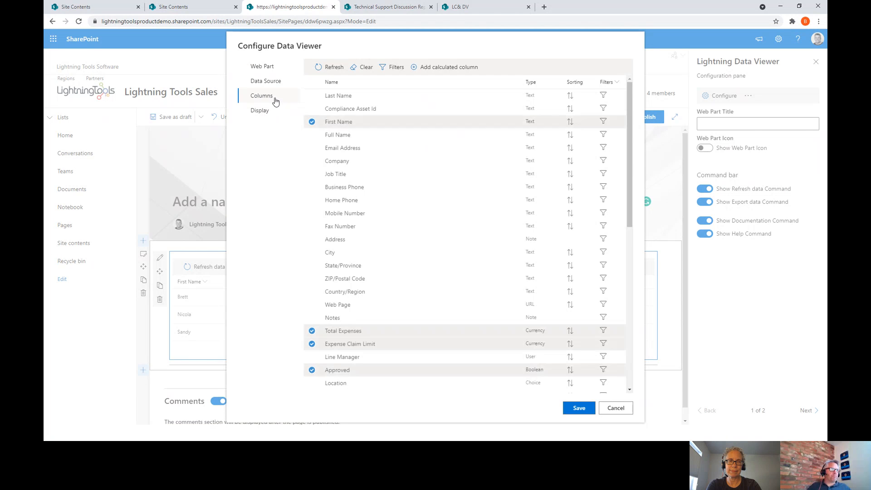
left_click(262, 112)
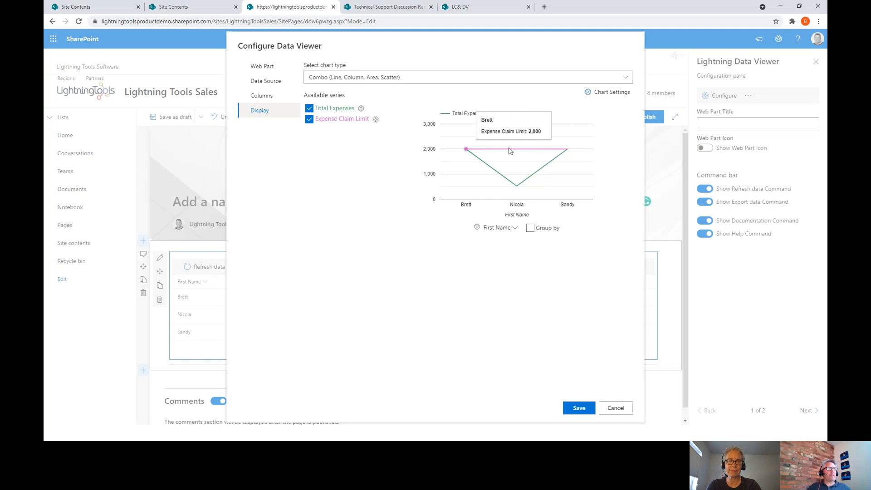
- Chart Expense Claim Limit as an area and Total Expenses as columns, then save
left_click(375, 119)
left_click(419, 190)
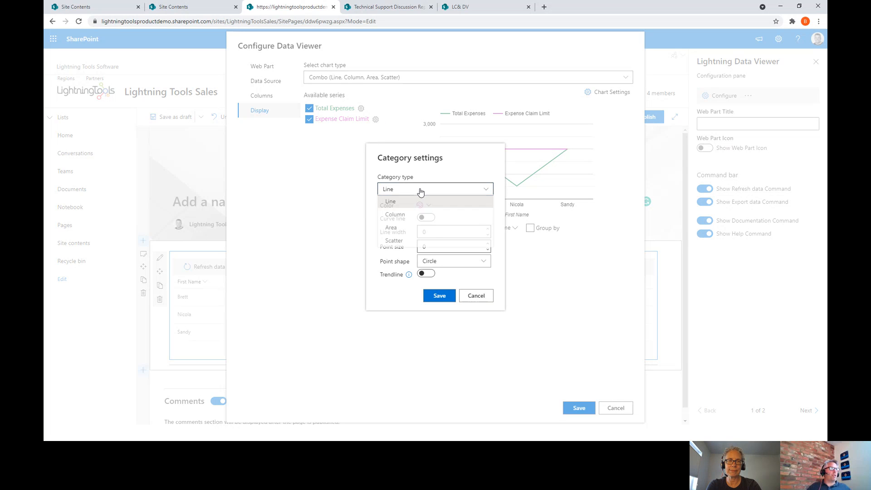
left_click(410, 228)
left_click(440, 296)
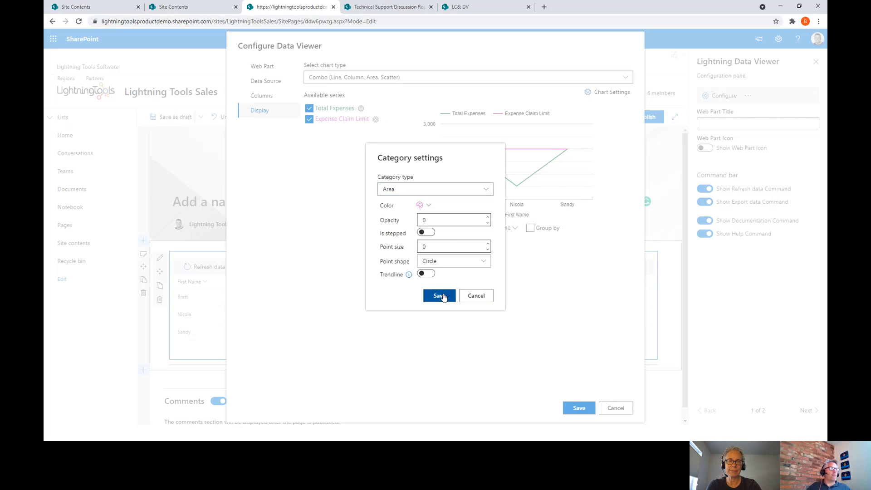
left_click(360, 108)
left_click(424, 192)
left_click(416, 218)
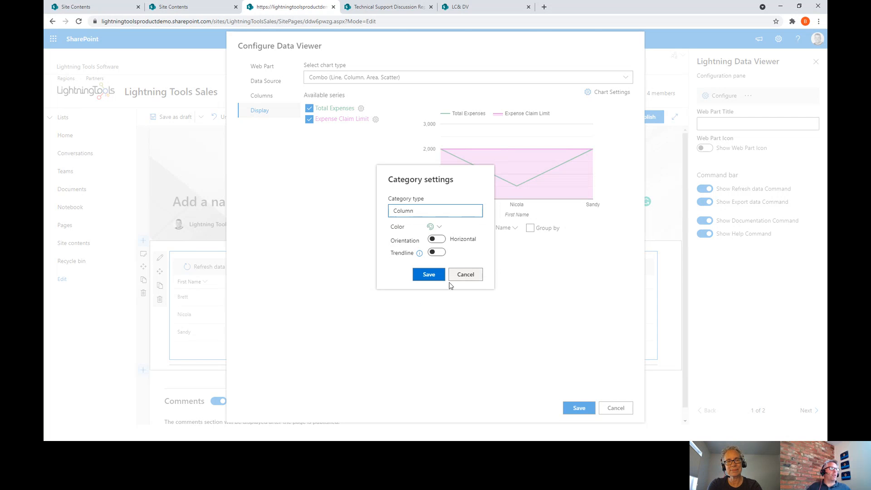
left_click(439, 295)
left_click(579, 408)
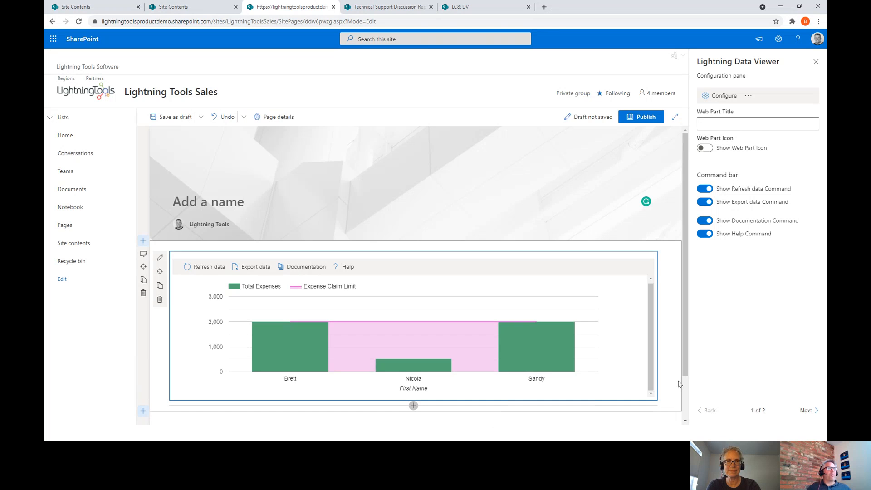
scroll(679, 384, "down", 1)
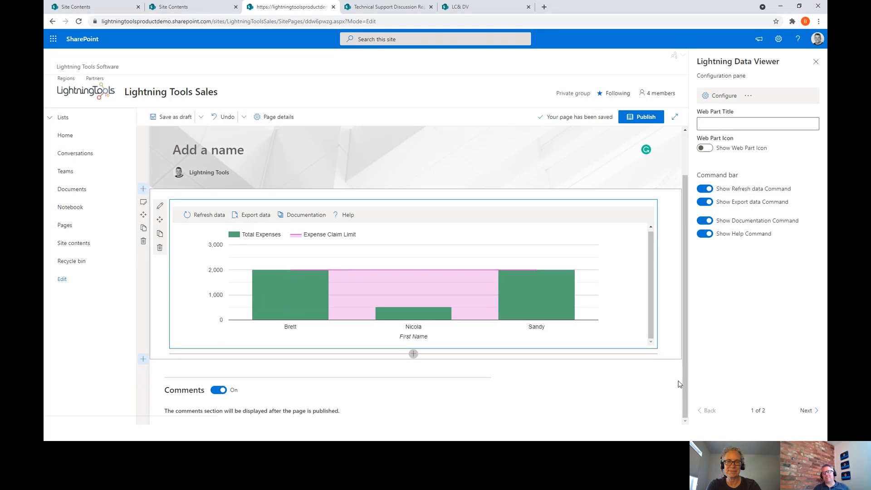